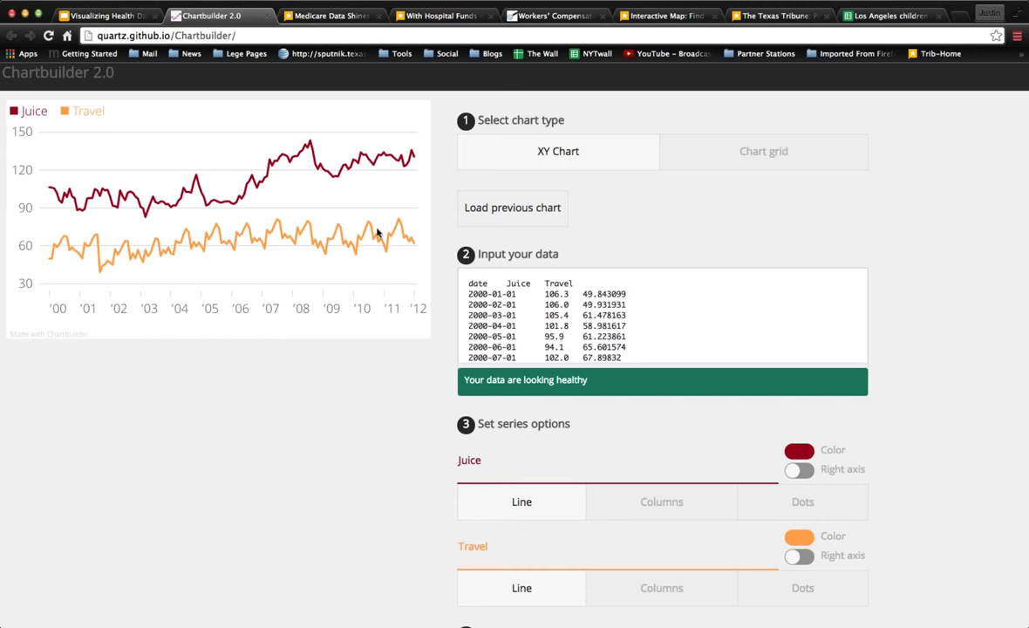
# Delete all of the sample data from the Step 2 data box
pyautogui.click(477, 298)
pyautogui.hotkey('ctrl', 'a')
pyautogui.press('Delete')
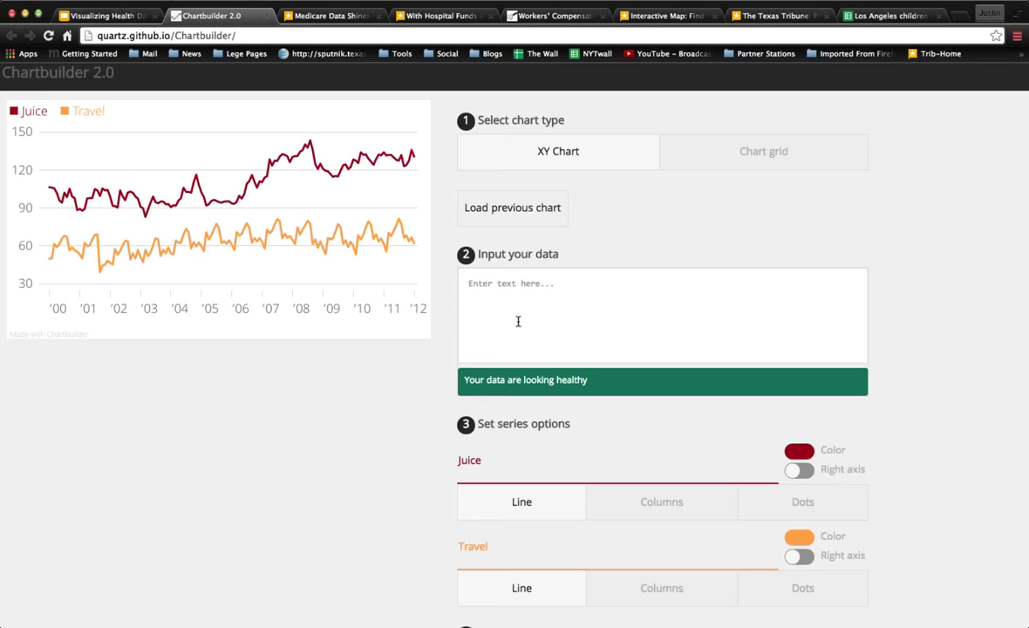
# Choose the Chart grid type, then bring up the Los Angeles children spreadsheet
pyautogui.click(730, 173)
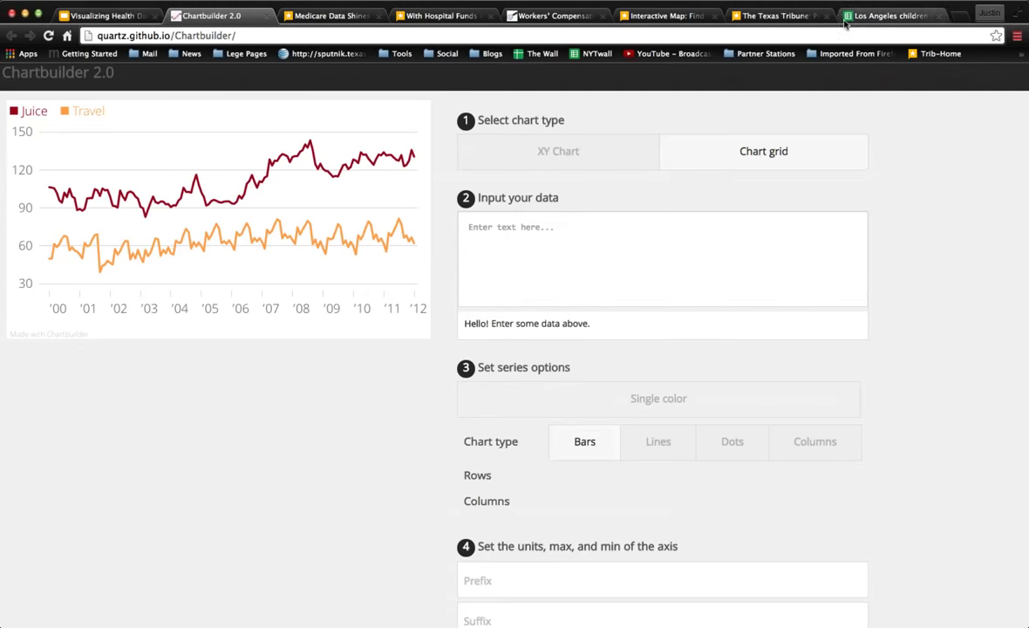
pyautogui.click(136, 14)
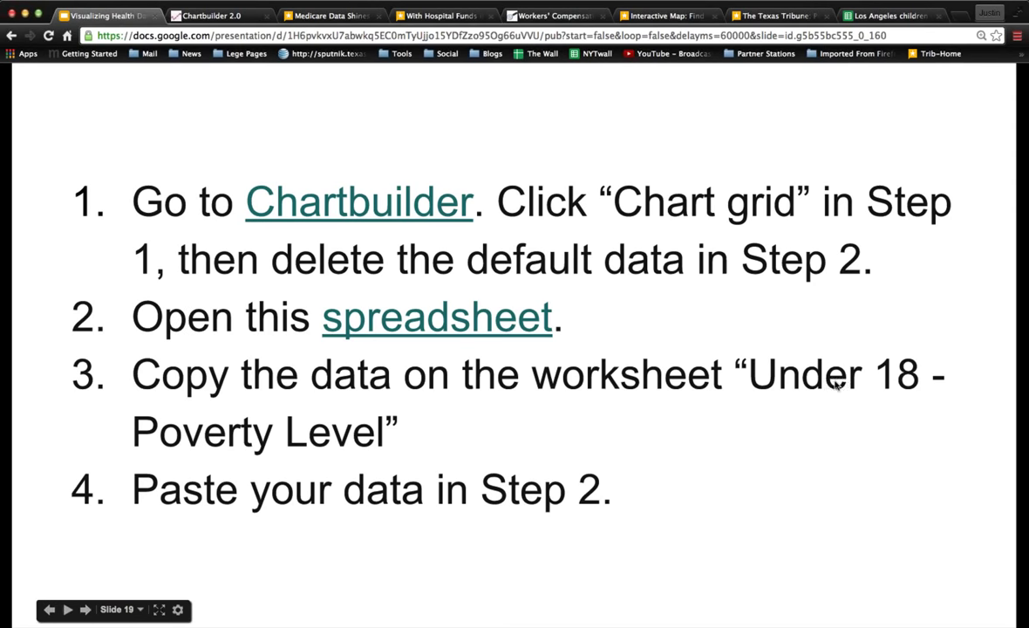
pyautogui.click(866, 19)
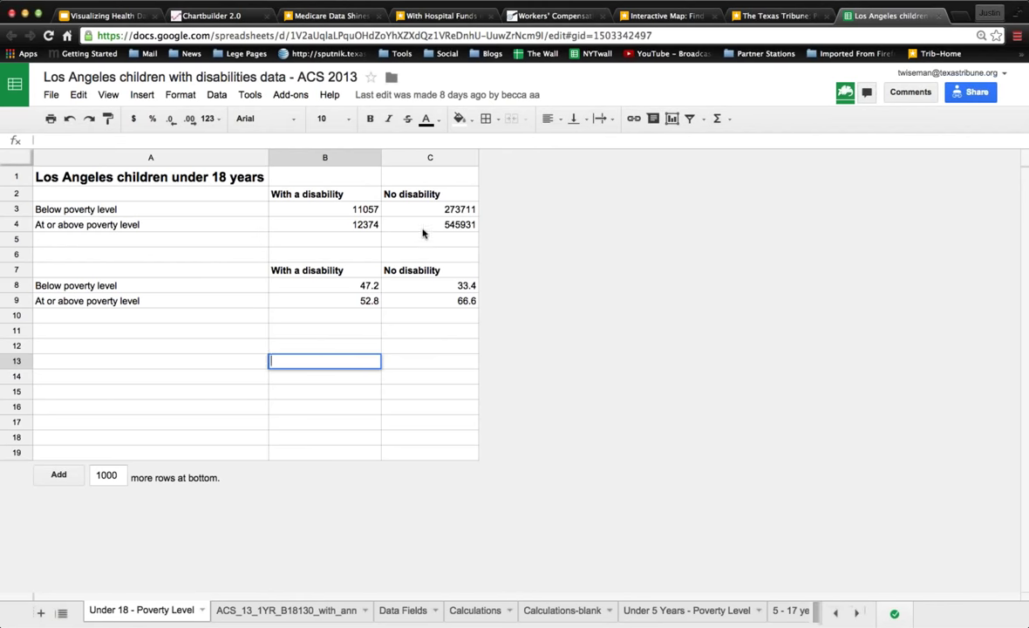
# Copy the poverty-level percentage table A7:C9 and go back to Chartbuilder 2.0
pyautogui.moveTo(418, 301); pyautogui.dragTo(221, 280)
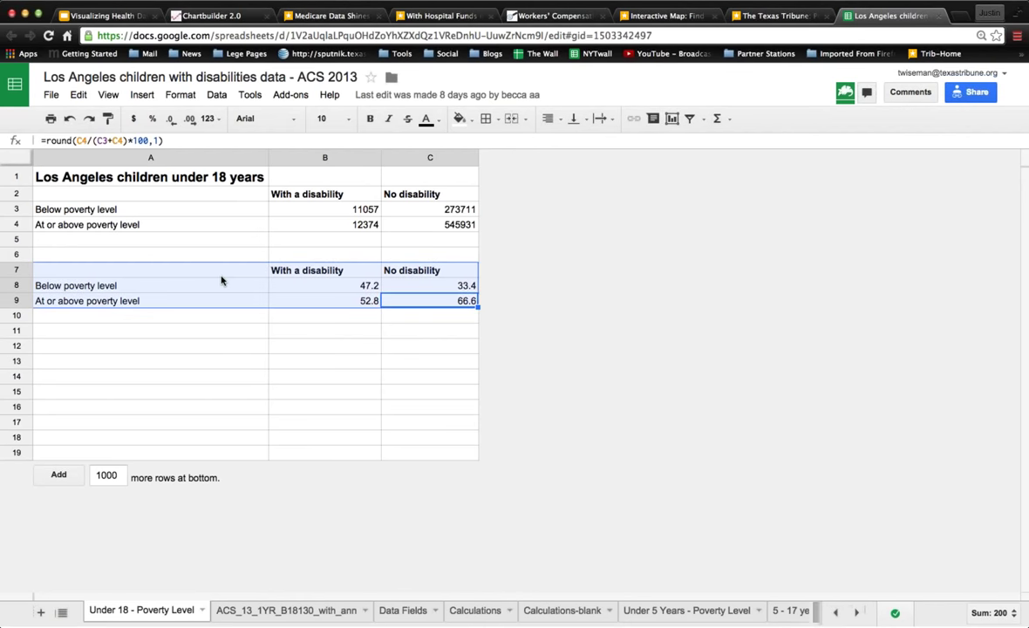
pyautogui.hotkey('ctrl', 'c')
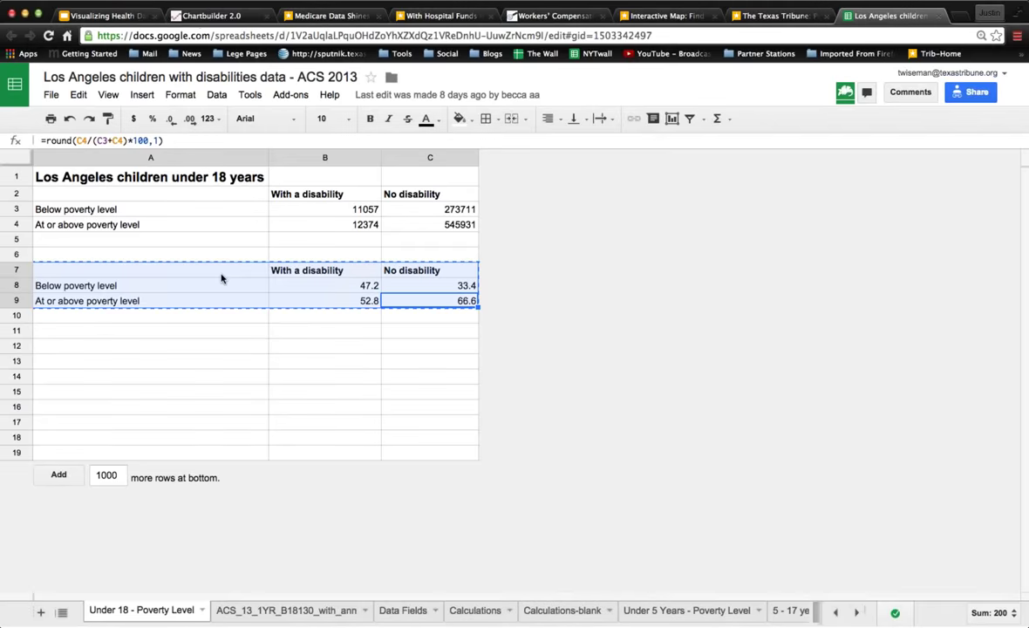
pyautogui.click(209, 15)
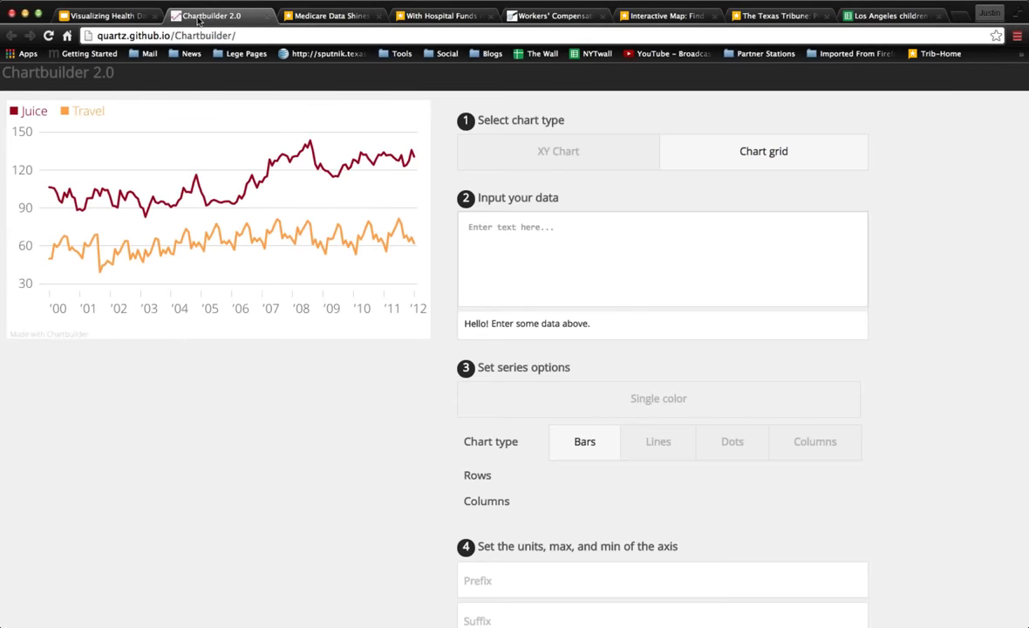
# Paste the percentage table as chart data, keeping With a disability bars dark red after trying blue
pyautogui.click(500, 227)
pyautogui.hotkey('ctrl', 'v')
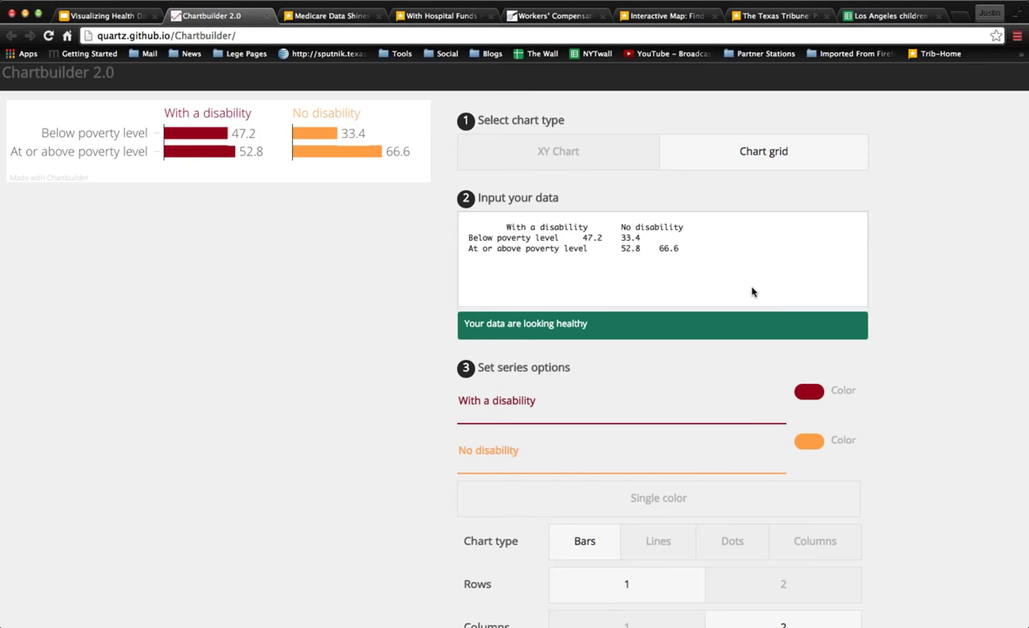
pyautogui.click(811, 396)
pyautogui.click(870, 411)
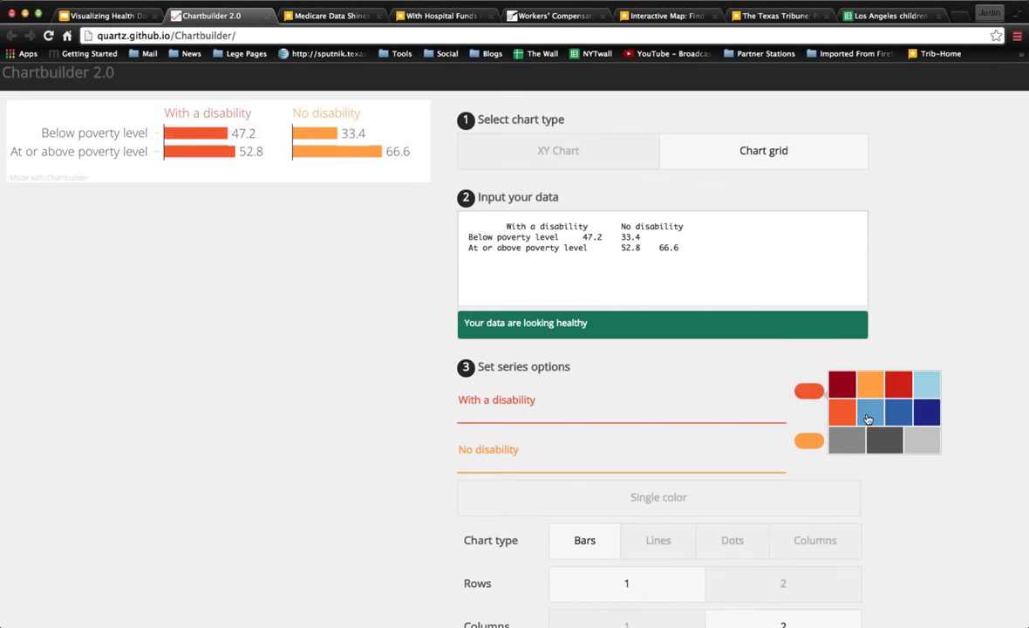
pyautogui.click(813, 391)
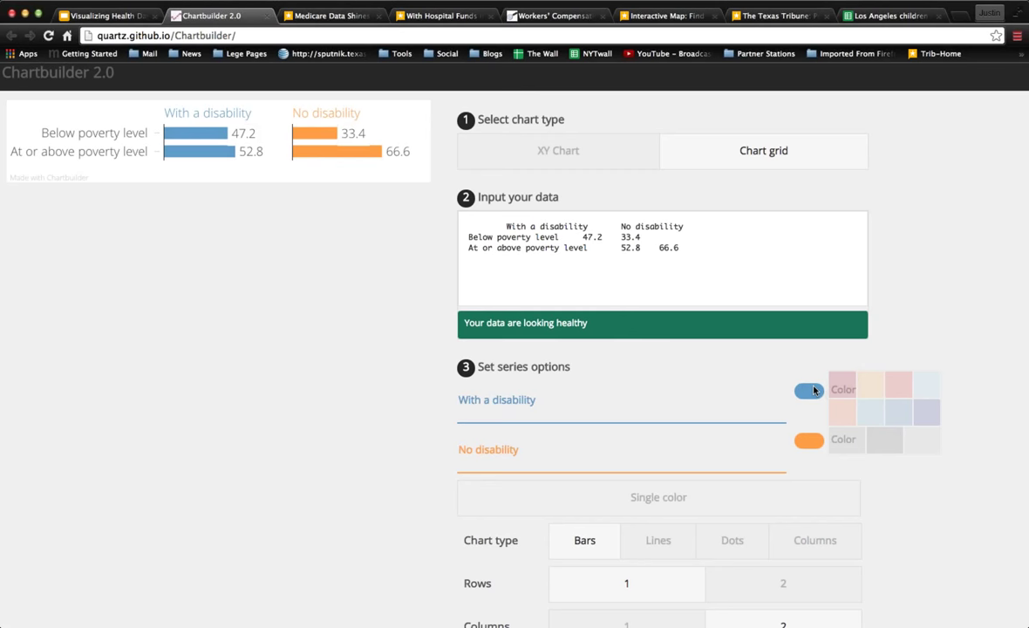
pyautogui.click(843, 385)
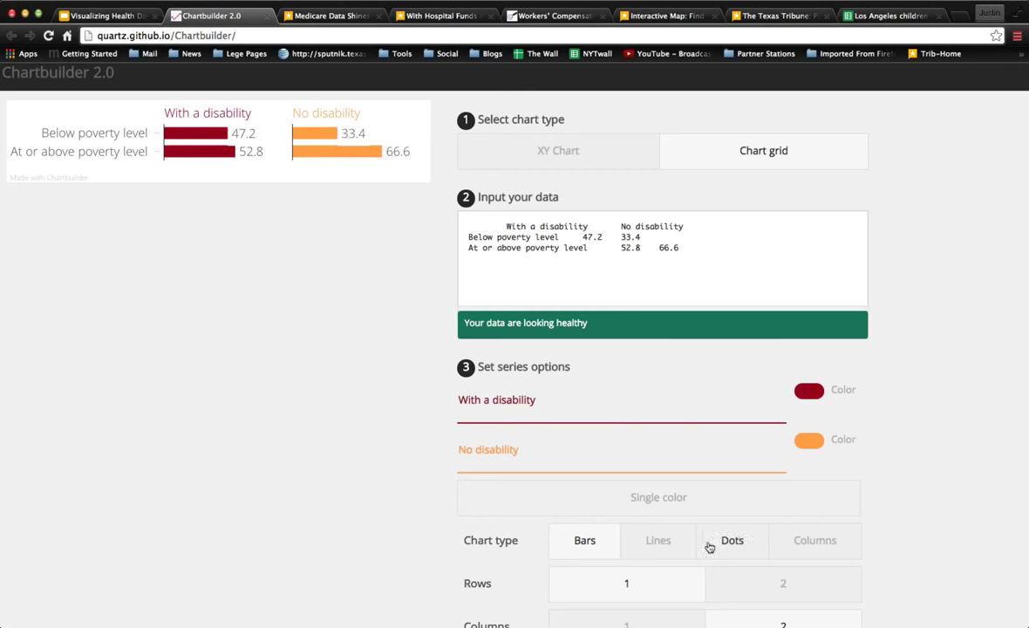
# Keep bars rather than lines and set the grid to 2 rows and 1 column
pyautogui.scroll(-3, 968, 529)
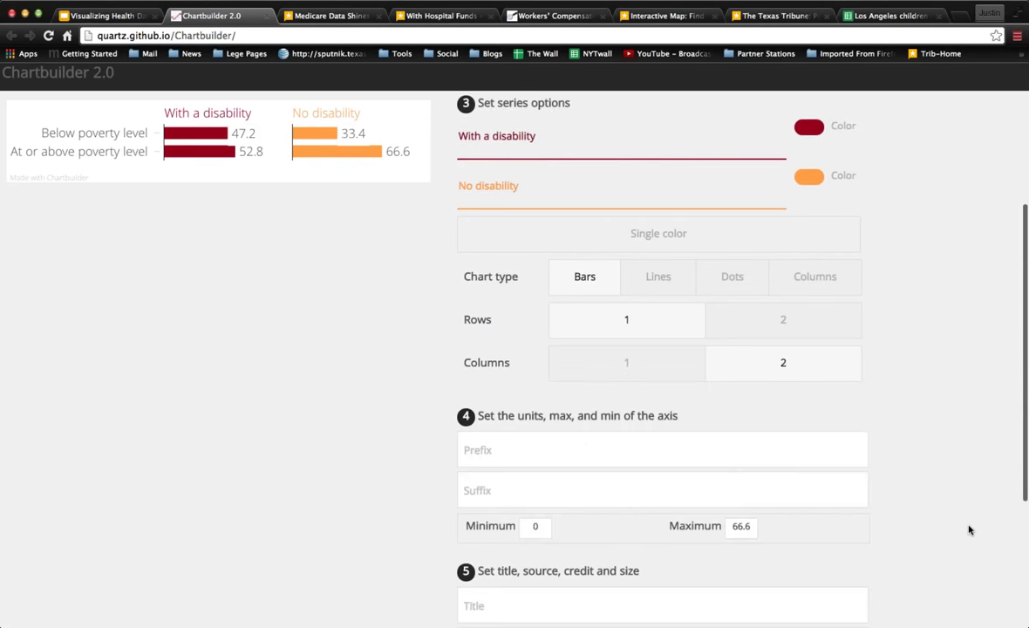
pyautogui.scroll(-1, 968, 530)
pyautogui.click(649, 252)
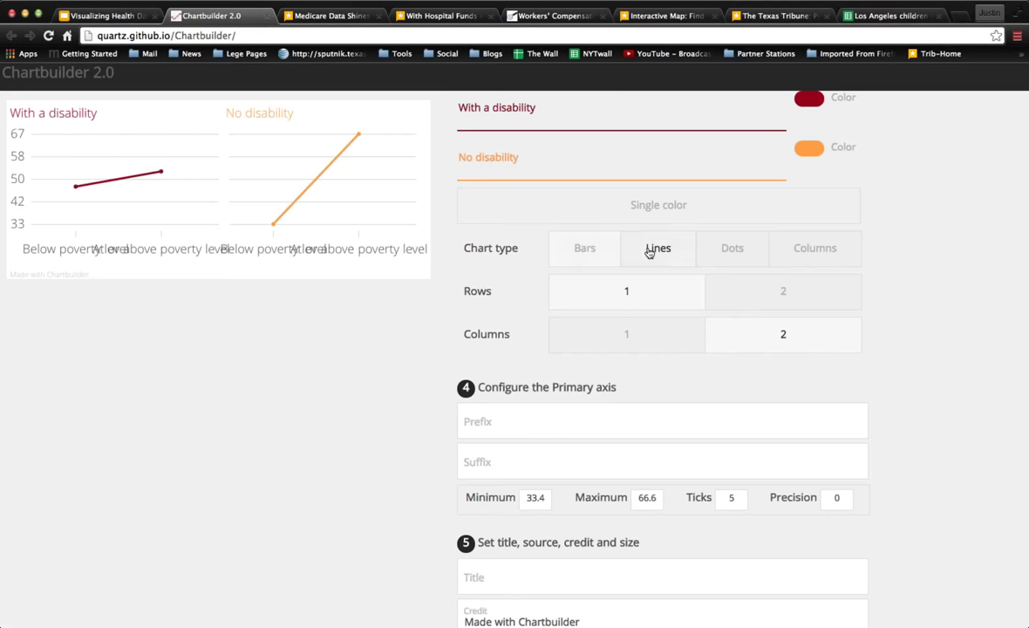
pyautogui.click(577, 253)
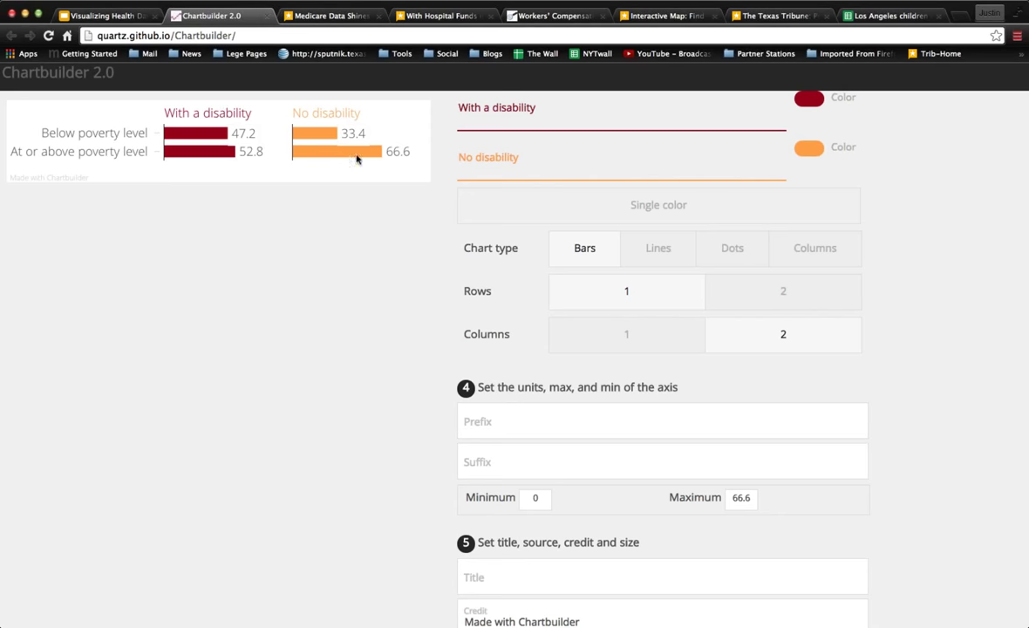
pyautogui.click(772, 298)
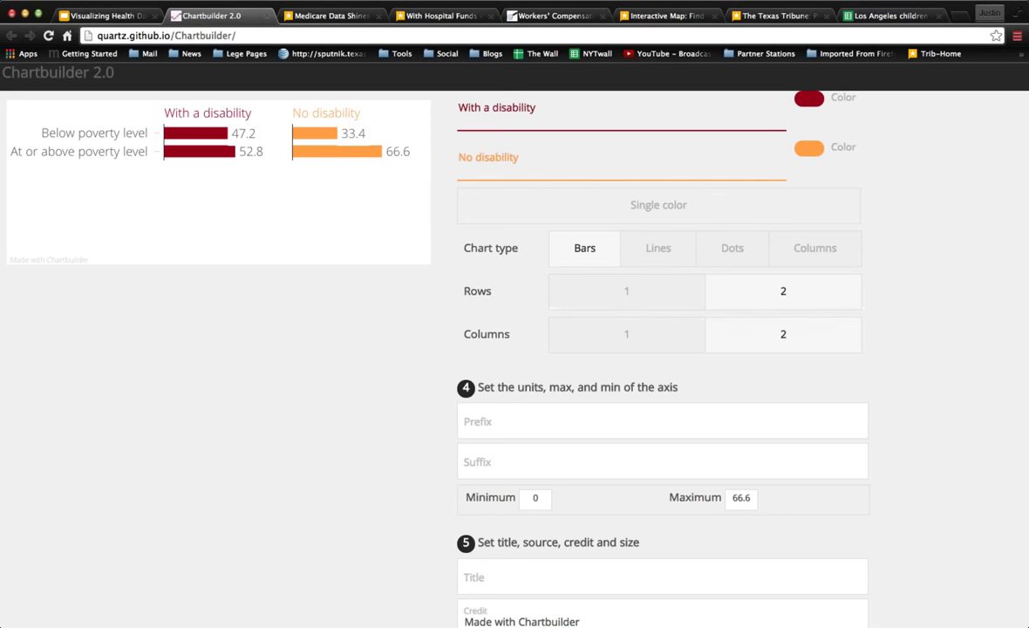
pyautogui.click(656, 336)
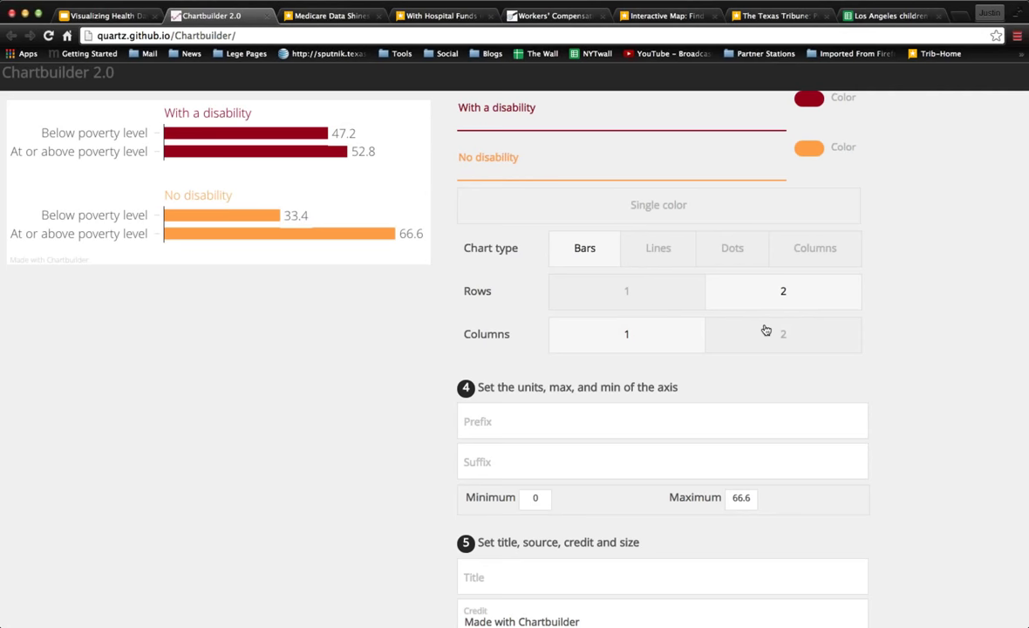
pyautogui.click(489, 432)
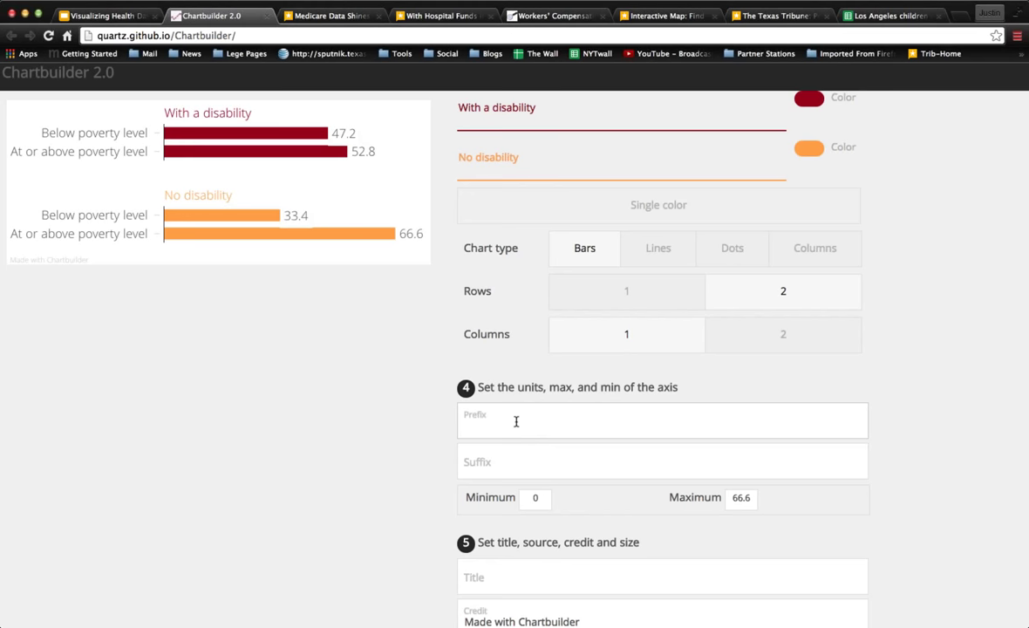
# Give the values a % suffix, dropping the trial $ prefix
pyautogui.write('$')
pyautogui.press('BackSpace')
pyautogui.click(498, 465)
pyautogui.write('%')
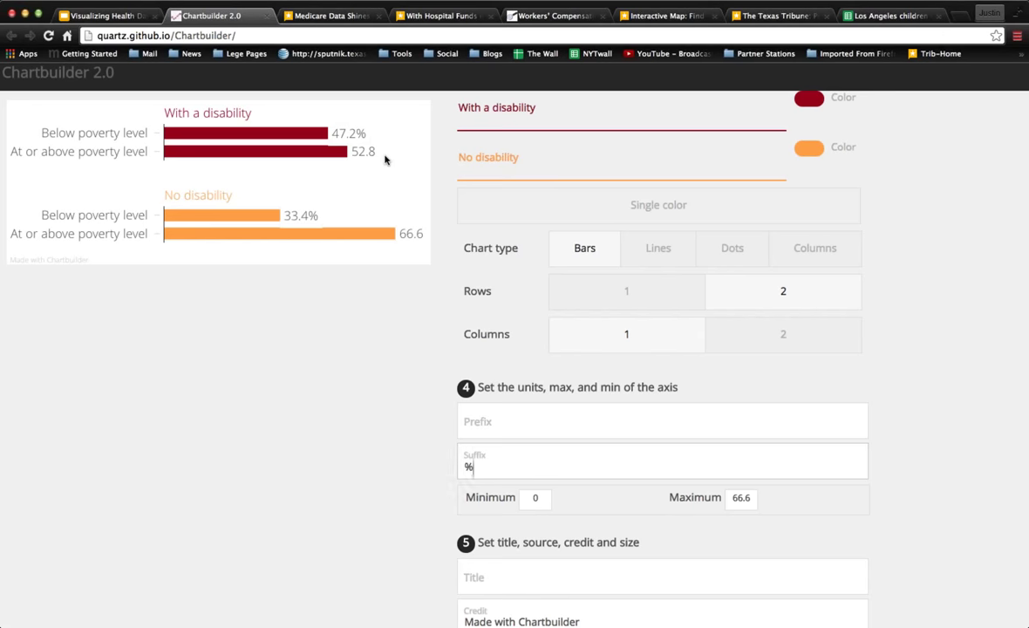
# Change the axis maximum from 66.6 to 100
pyautogui.scroll(1, 369, 382)
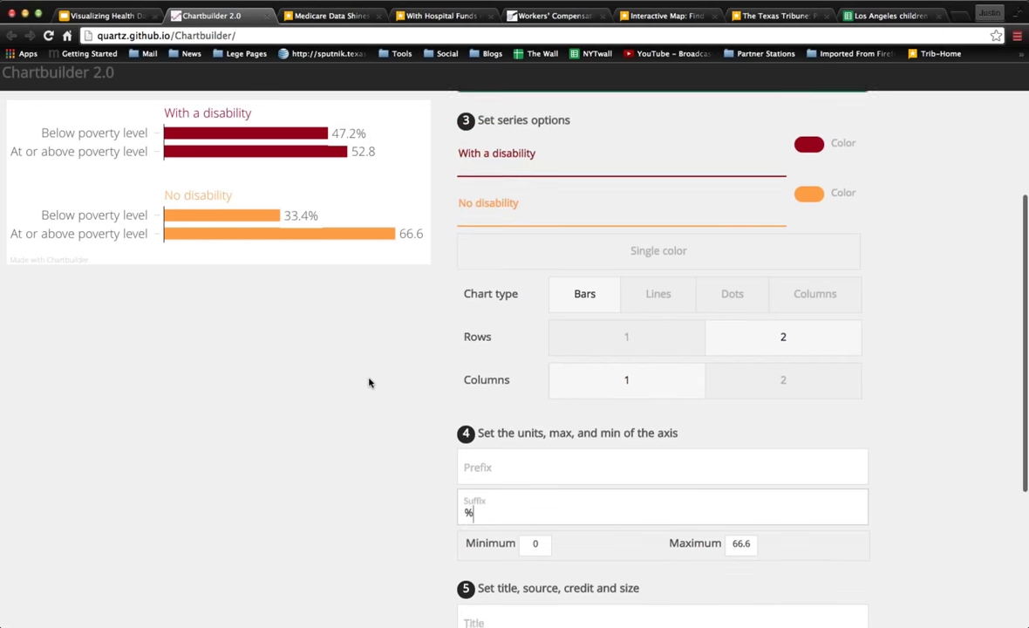
pyautogui.scroll(-2, 369, 382)
pyautogui.scroll(-3, 369, 383)
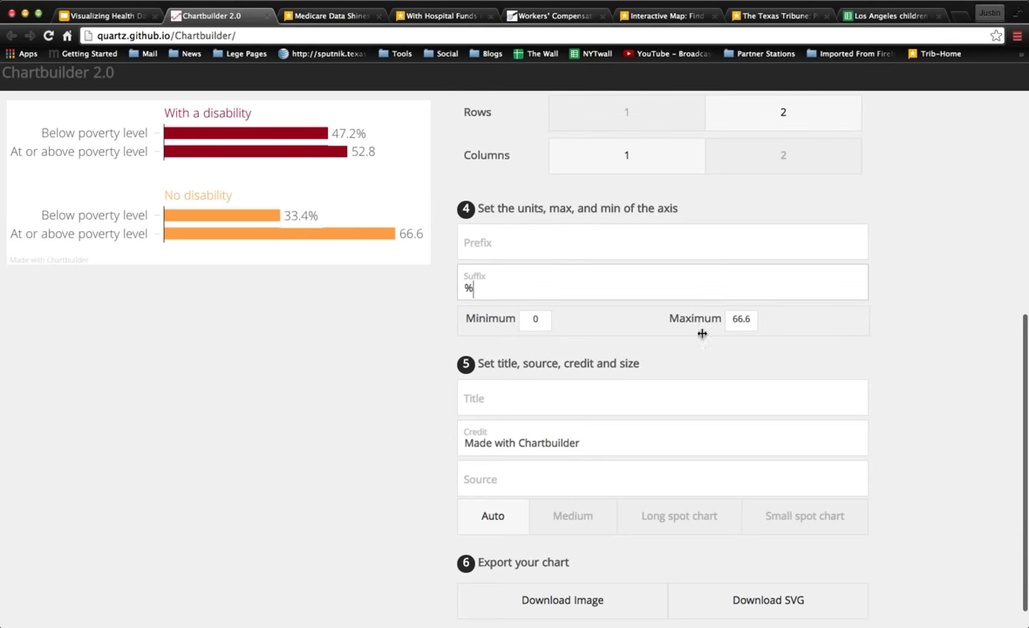
pyautogui.click(737, 317)
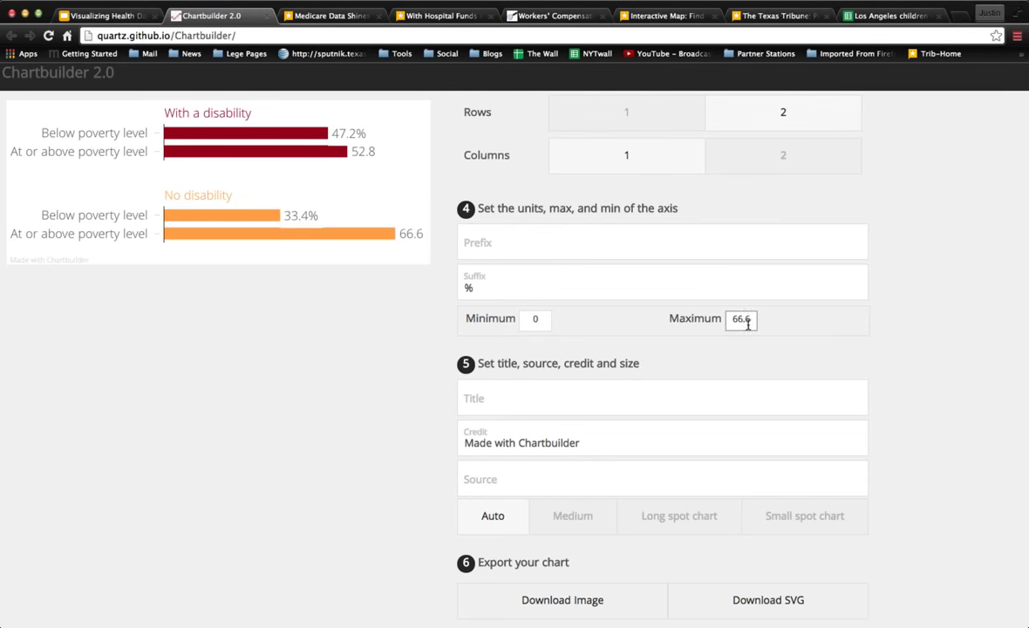
pyautogui.doubleClick(739, 320)
pyautogui.write('100')
pyautogui.click(876, 371)
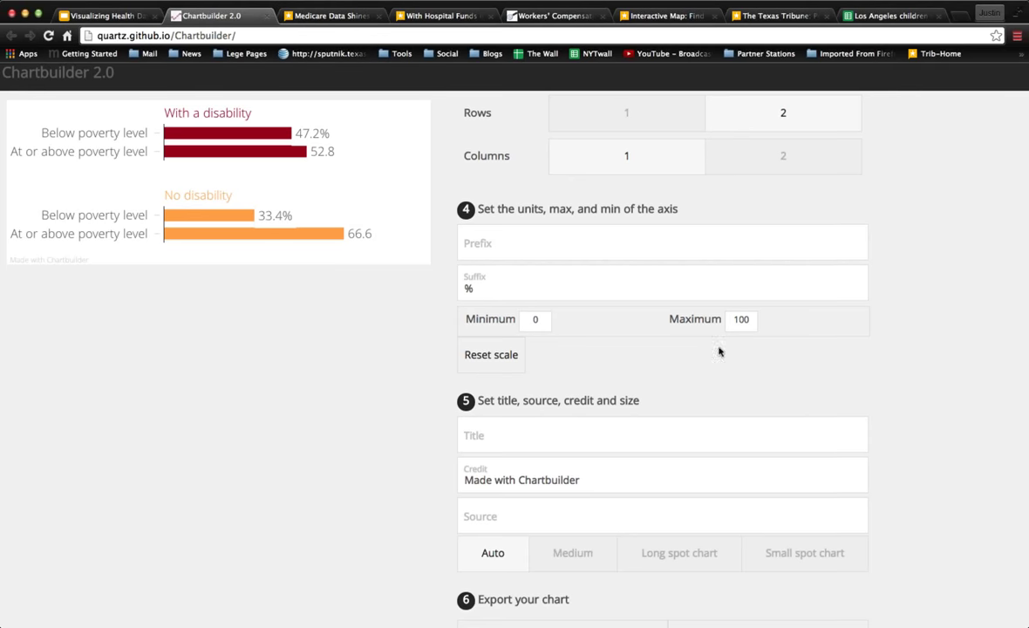
pyautogui.scroll(-2, 663, 375)
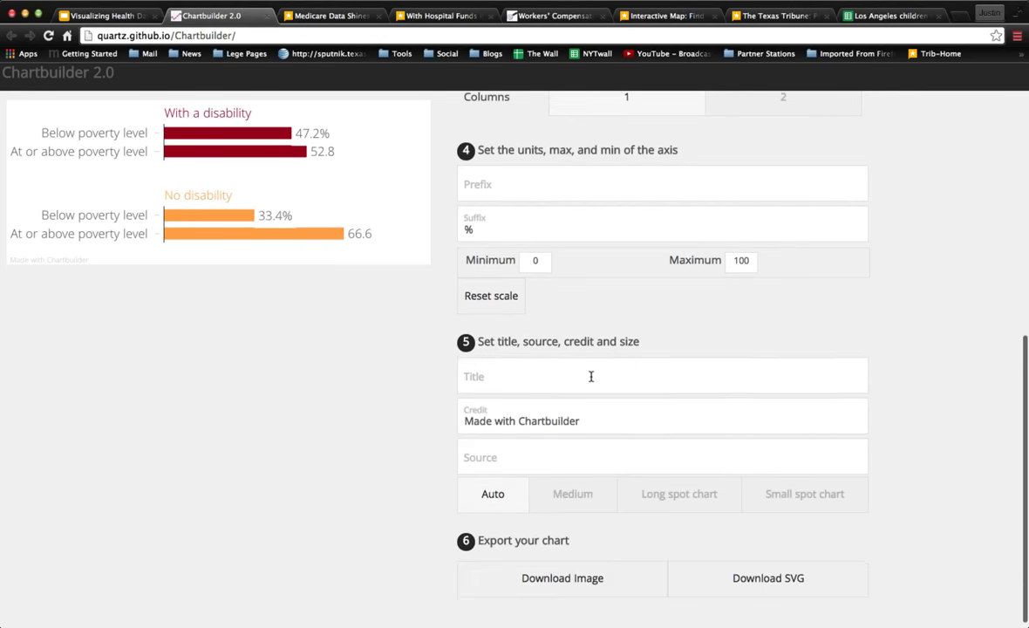
# Title the chart 'Comparing poverty status of Los Angeles children with disabilities'
pyautogui.click(591, 376)
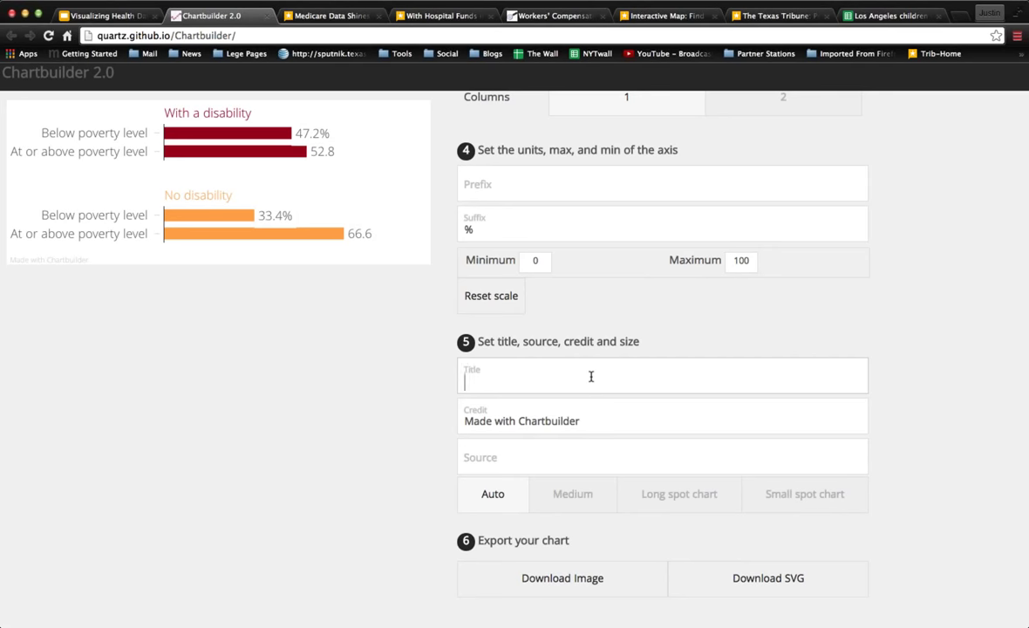
pyautogui.write('Comparing')
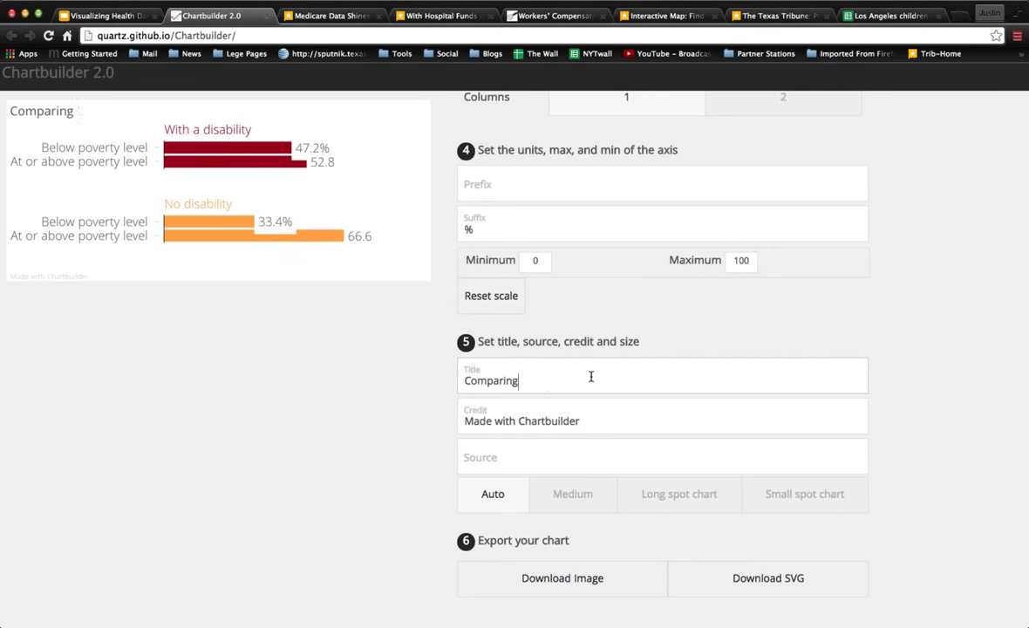
pyautogui.write(' Los Angeles C')
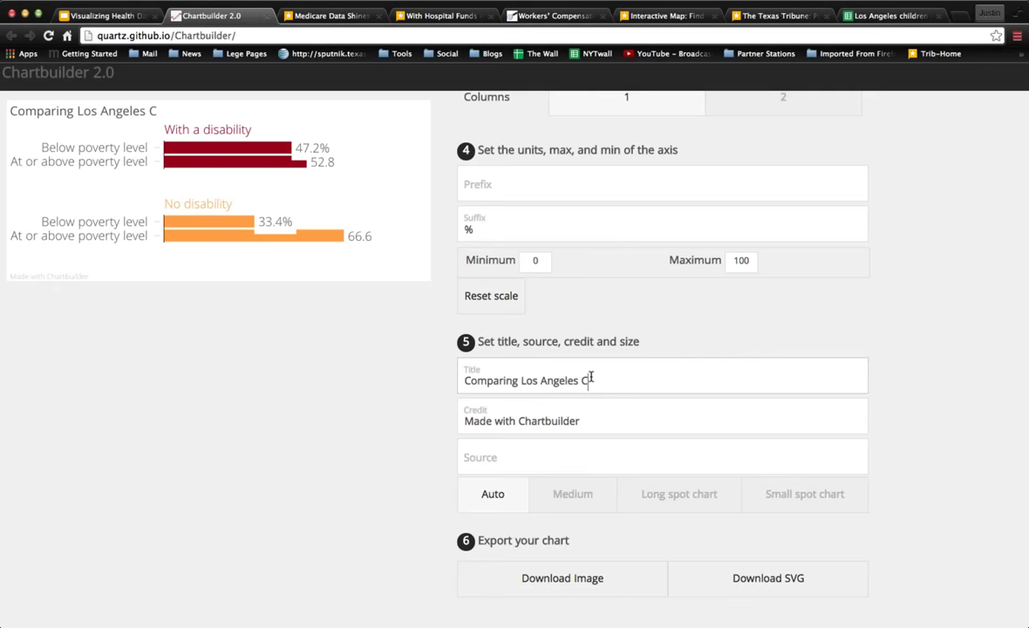
pyautogui.press('BackSpace')
pyautogui.write('children')
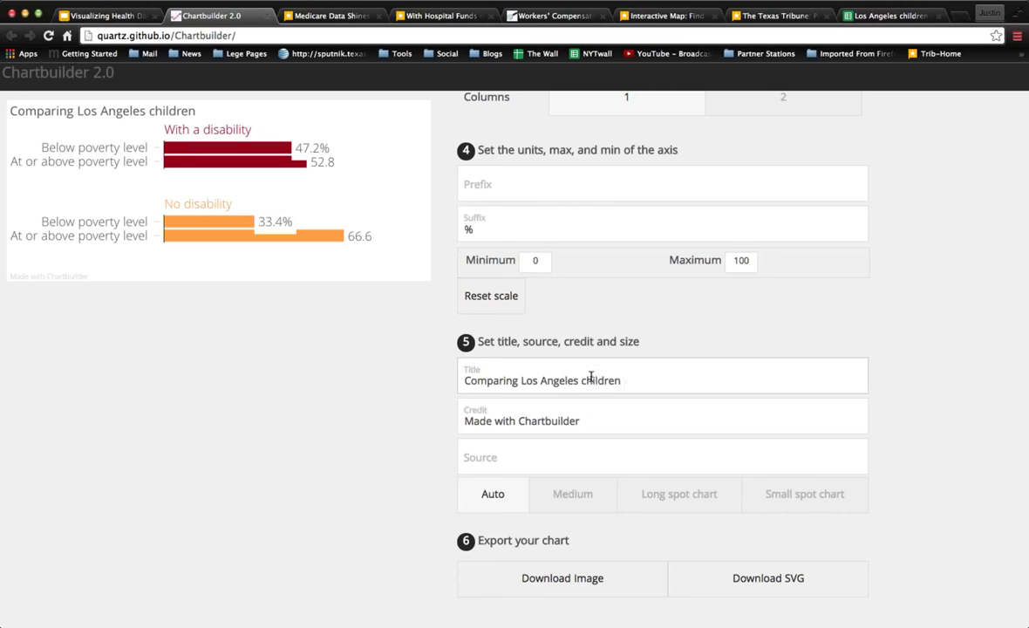
pyautogui.write(' with disabilities')
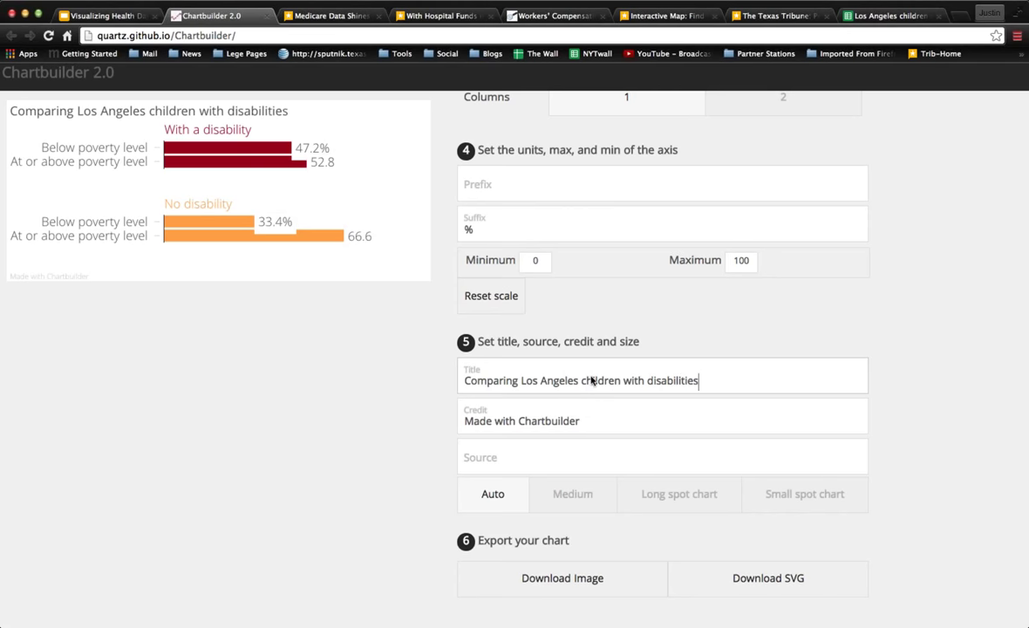
pyautogui.click(521, 382)
pyautogui.write('povert')
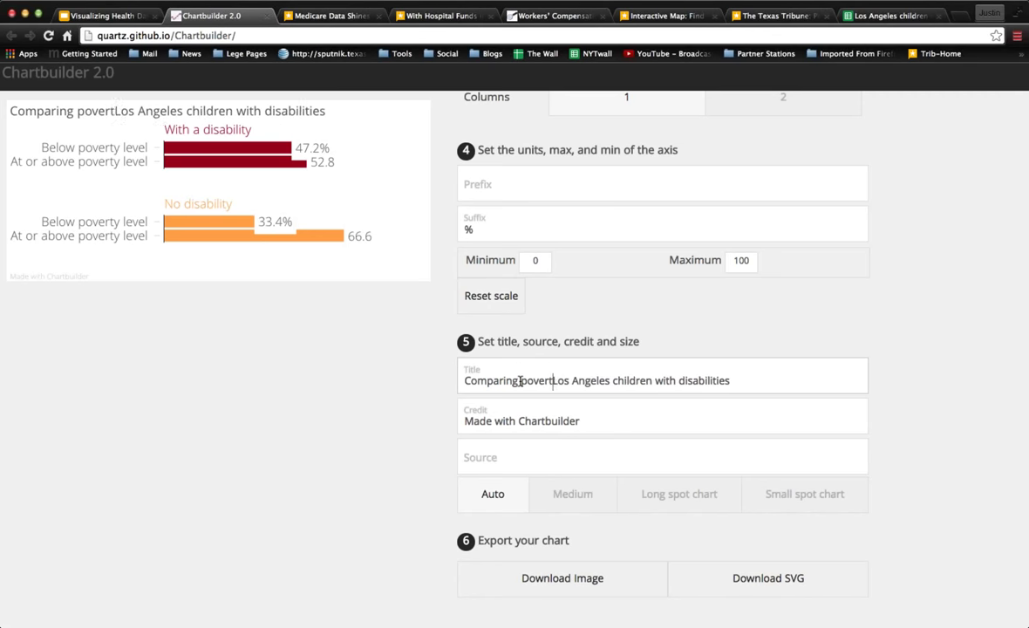
pyautogui.write('y status of')
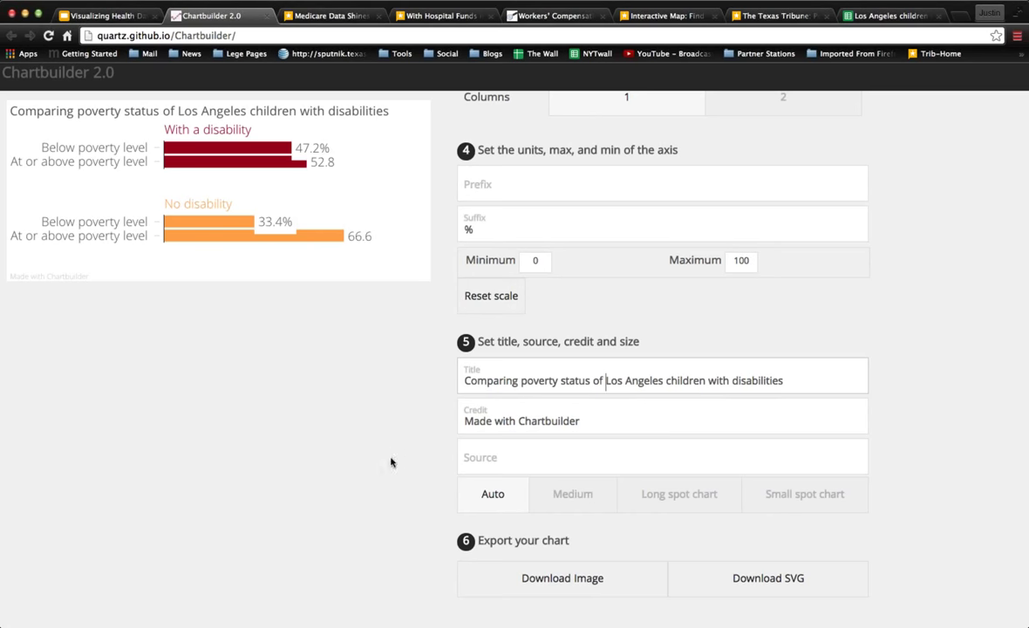
# Set the chart source to '2013 American Community Survey'
pyautogui.click(524, 452)
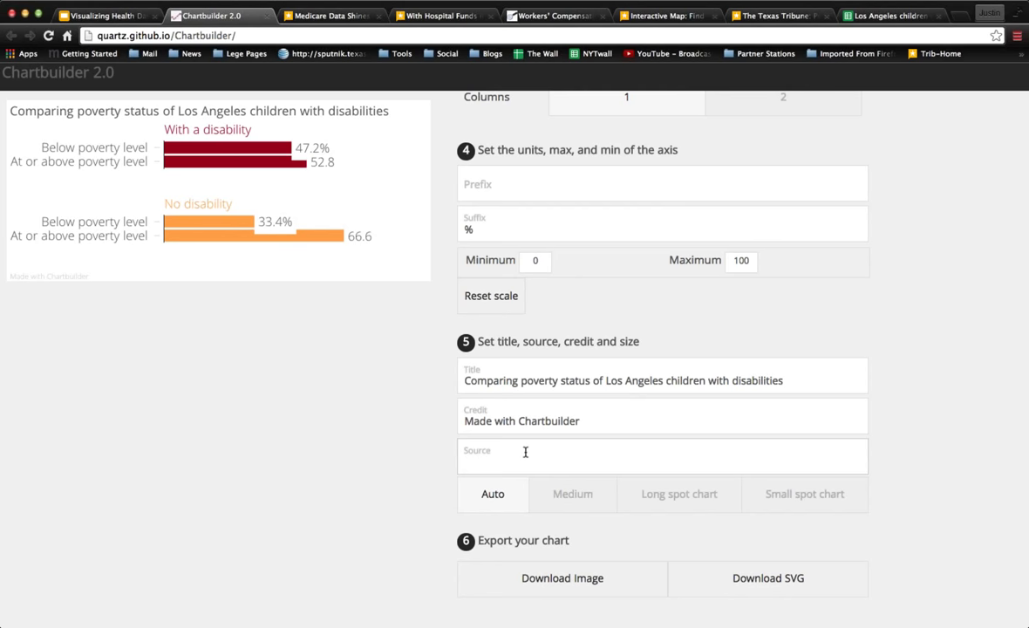
pyautogui.write('2013 American C')
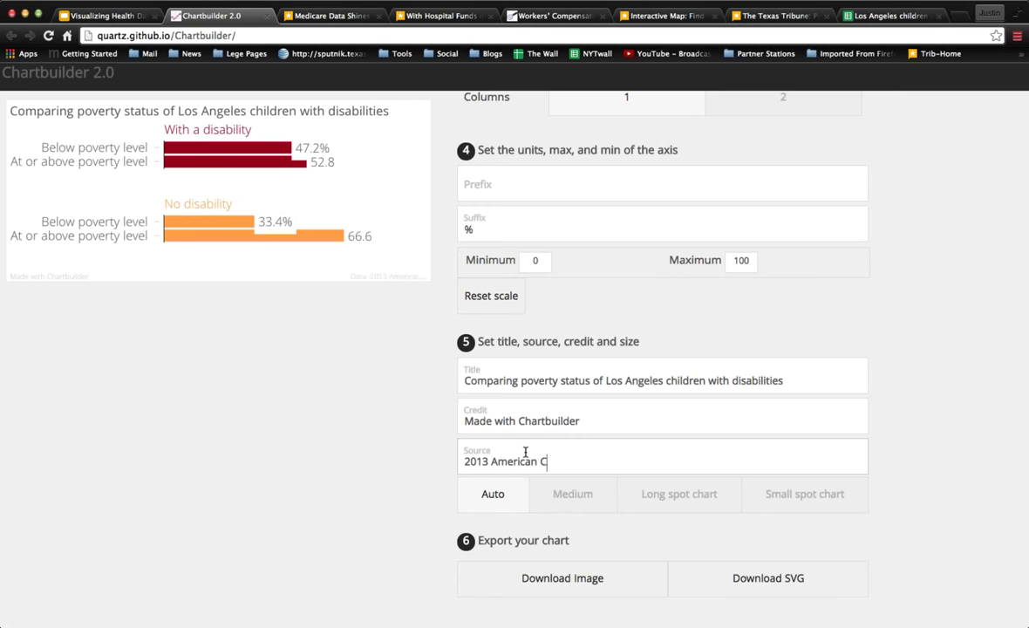
pyautogui.write('ommunity Survey')
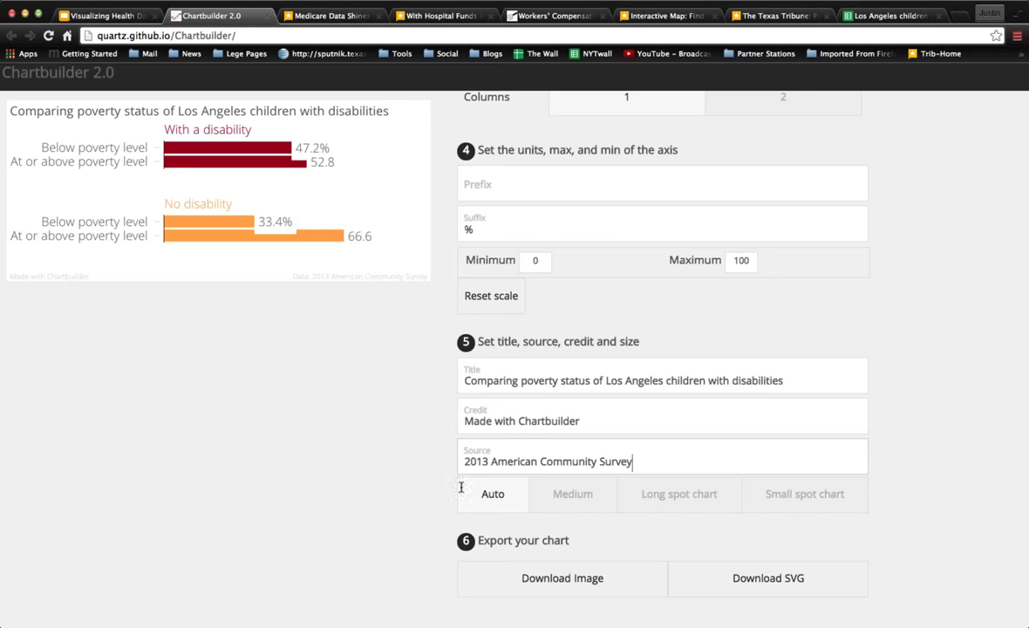
pyautogui.scroll(2, 462, 488)
pyautogui.scroll(-3, 460, 489)
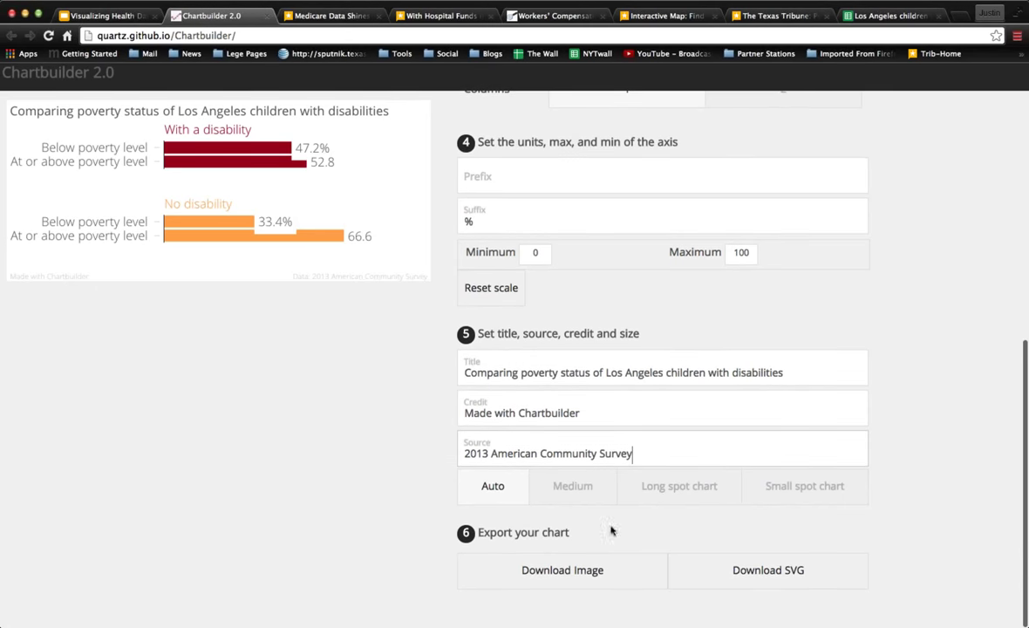
# Preview the medium, long spot and small spot sizes, then return the chart size to Auto
pyautogui.click(588, 488)
pyautogui.click(657, 489)
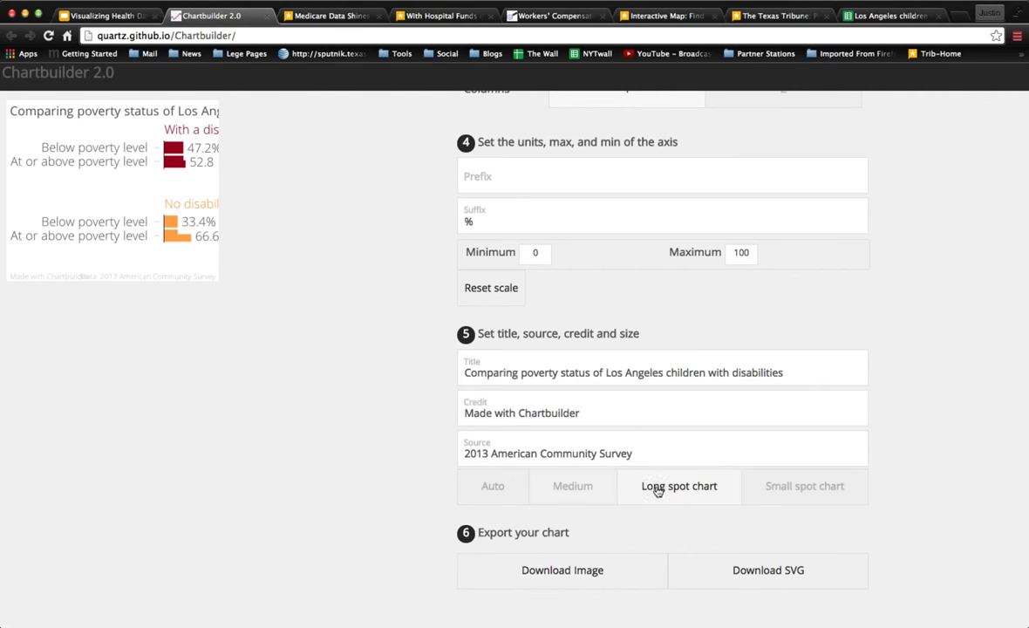
pyautogui.click(811, 491)
pyautogui.click(685, 486)
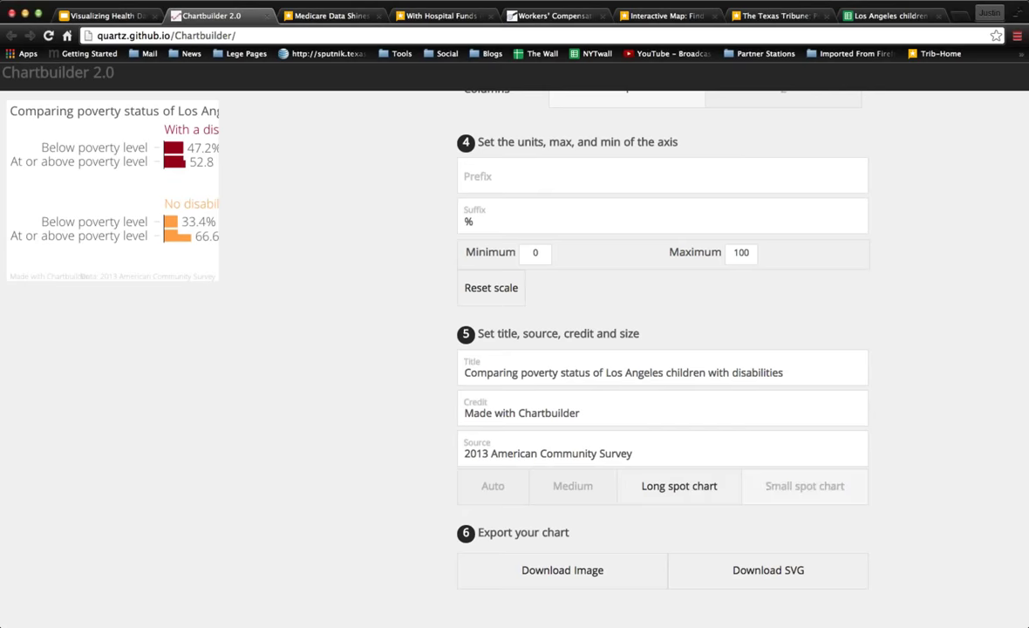
pyautogui.click(556, 486)
pyautogui.click(489, 486)
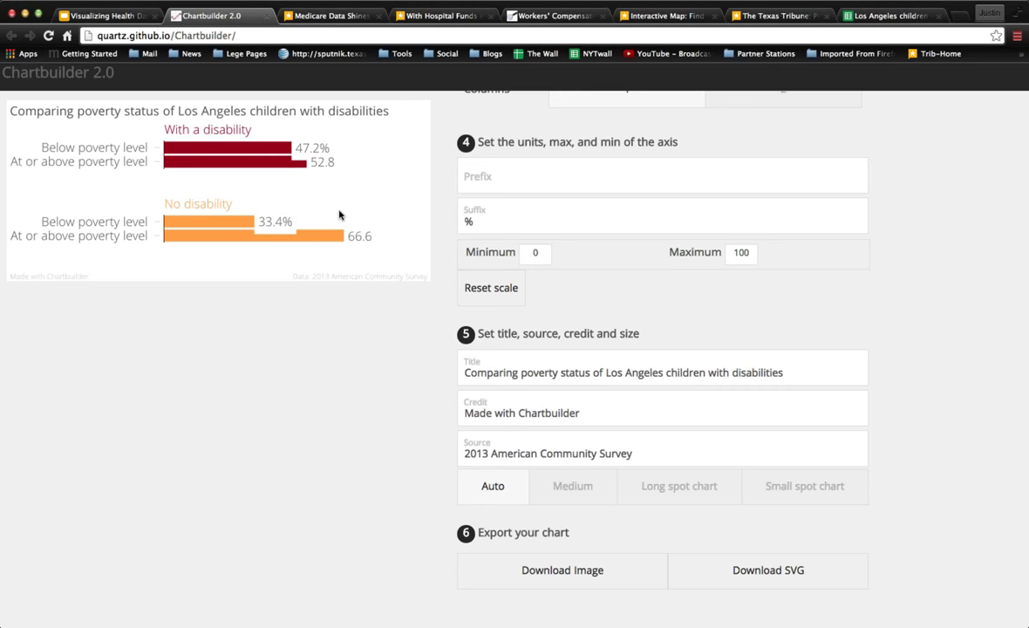
# Reset the axis scale, export the chart as an image and SVG, and return to the slides
pyautogui.click(487, 291)
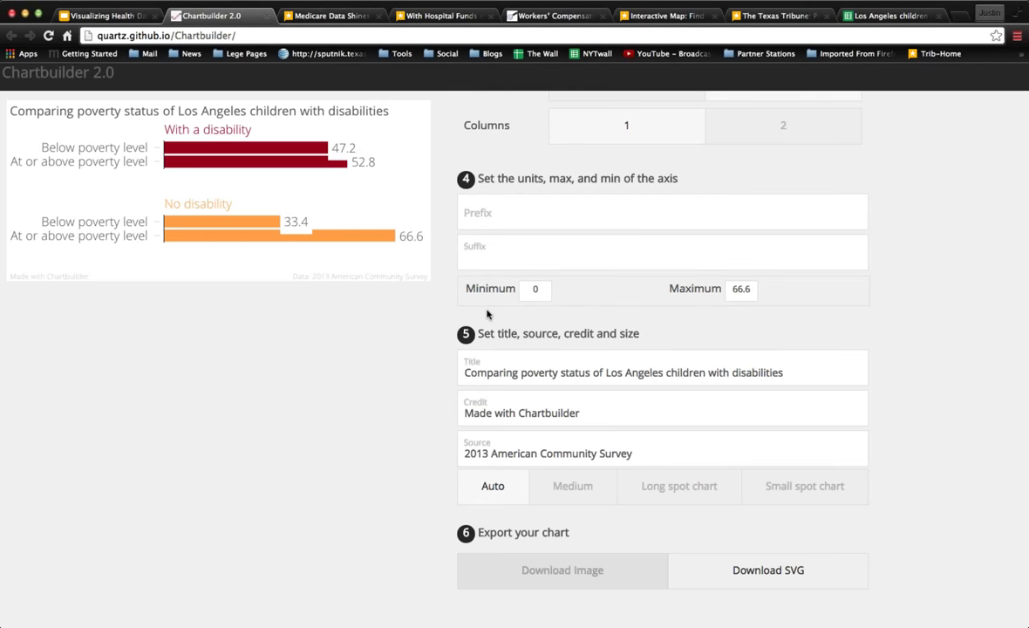
pyautogui.click(659, 569)
pyautogui.click(786, 569)
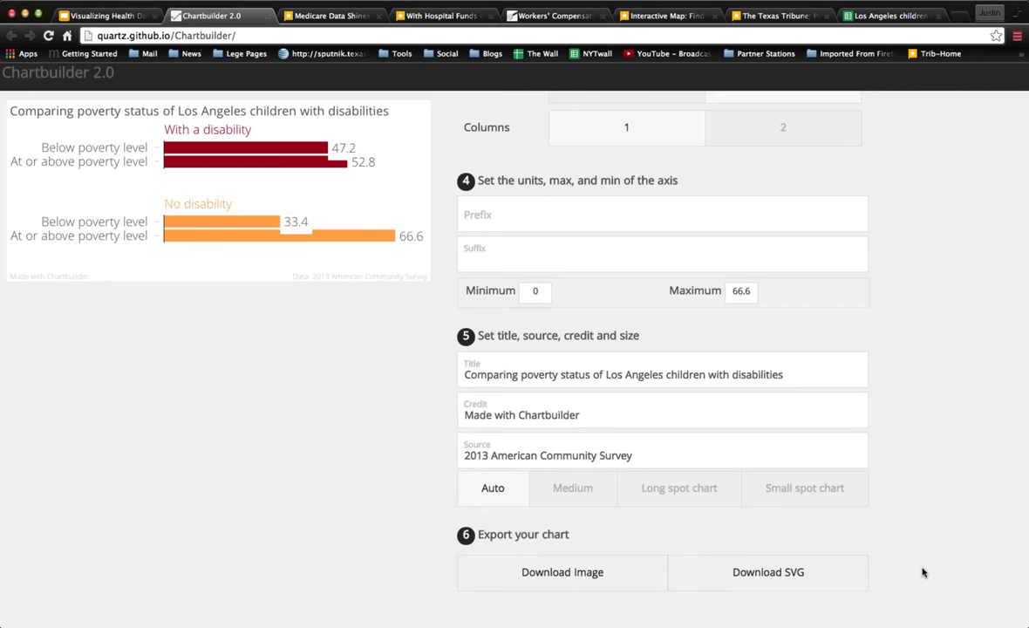
pyautogui.scroll(3, 923, 572)
pyautogui.scroll(-3, 923, 572)
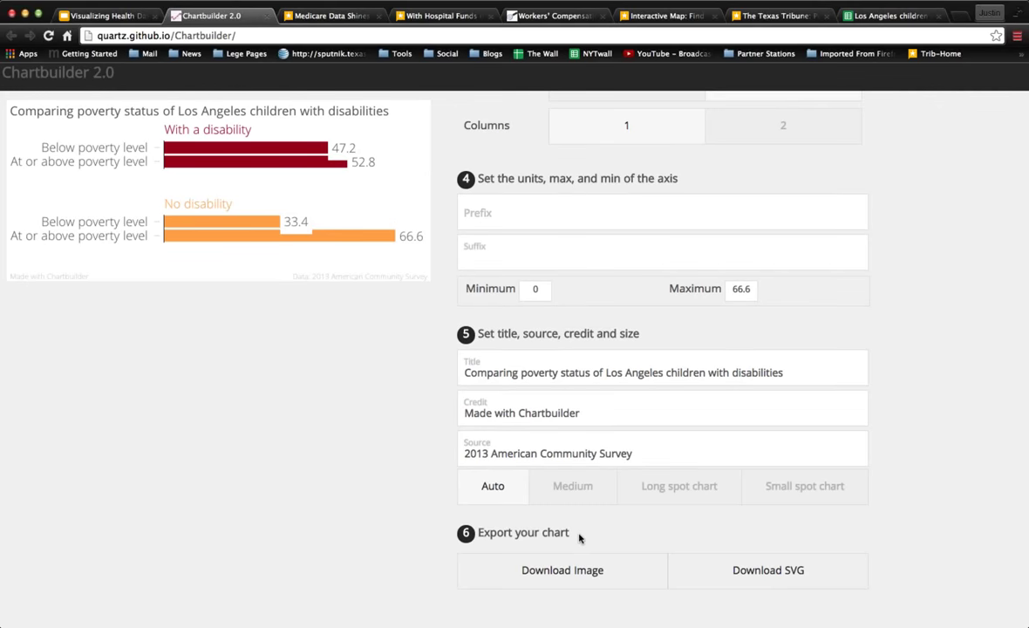
pyautogui.click(590, 571)
pyautogui.scroll(-1, 586, 563)
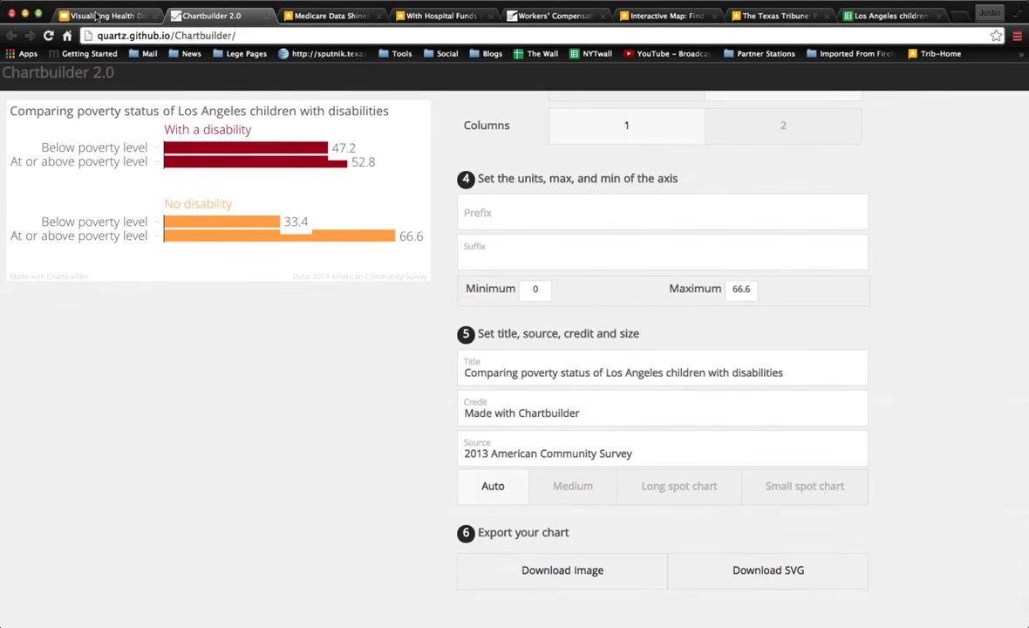
pyautogui.click(98, 15)
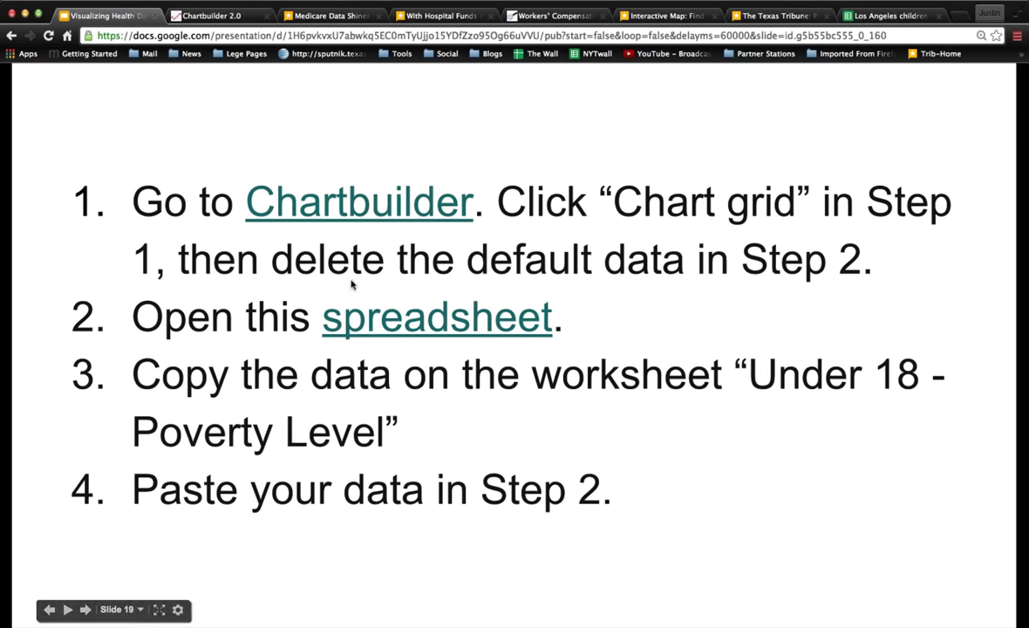
# Page forward to the 'Get the data' slide and follow its raw data link to table B18130
pyautogui.click(540, 437)
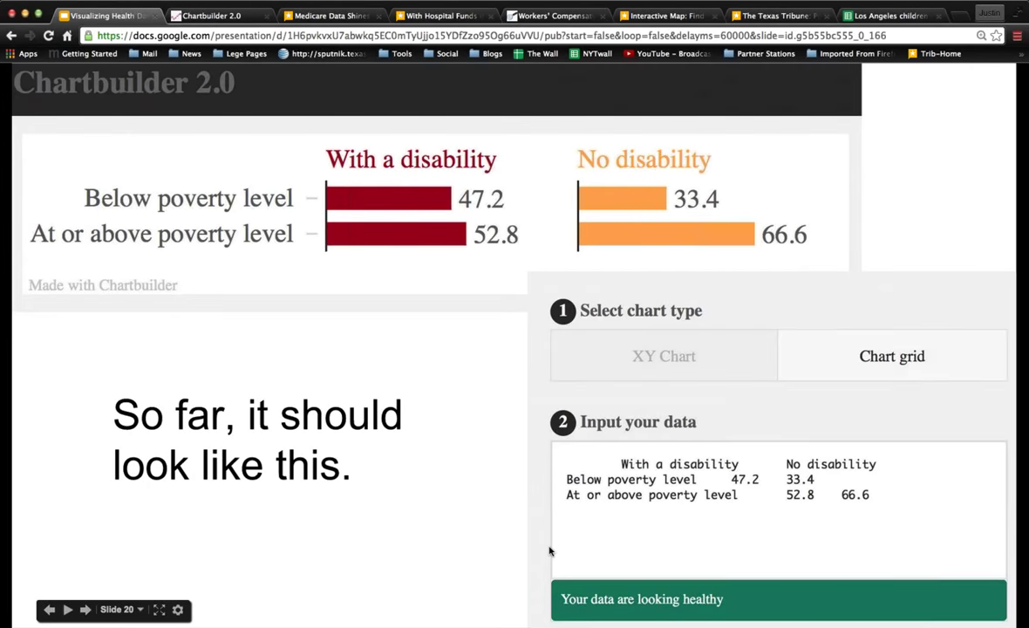
pyautogui.press('Left')
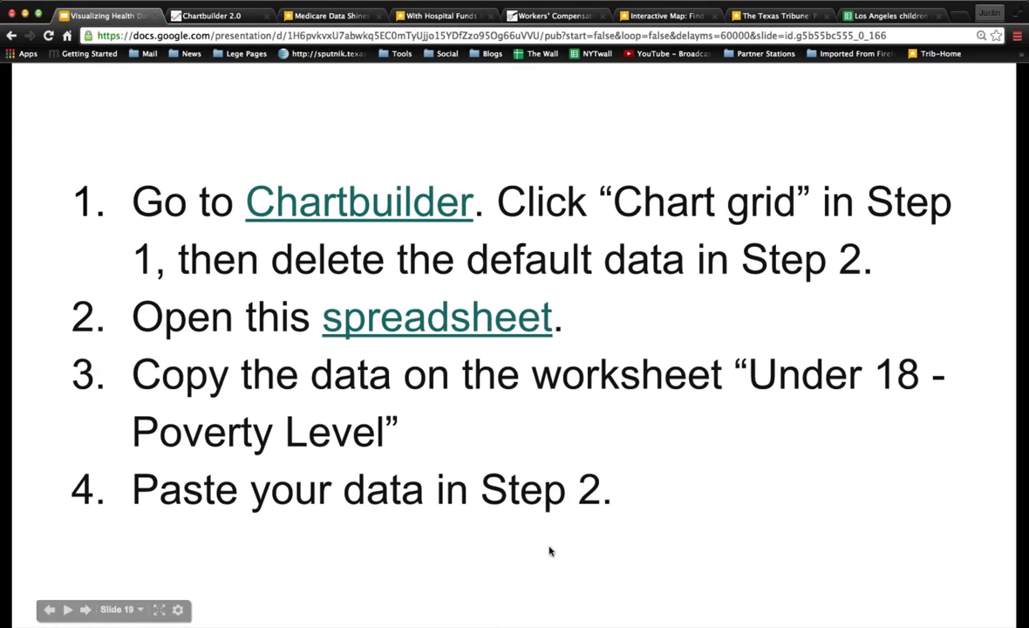
pyautogui.click(550, 551)
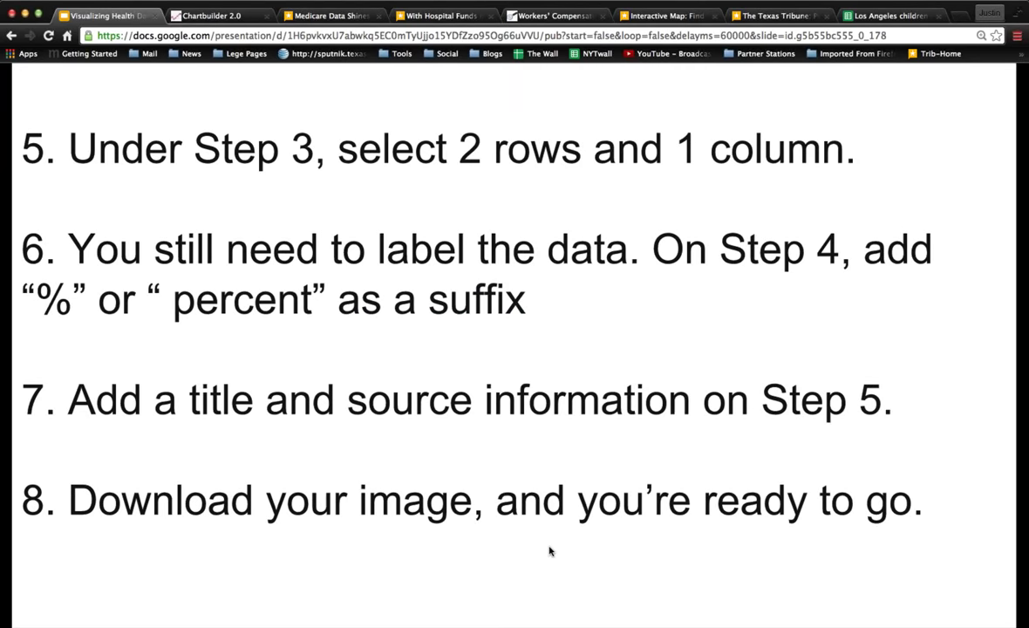
pyautogui.click(549, 551)
pyautogui.click(550, 551)
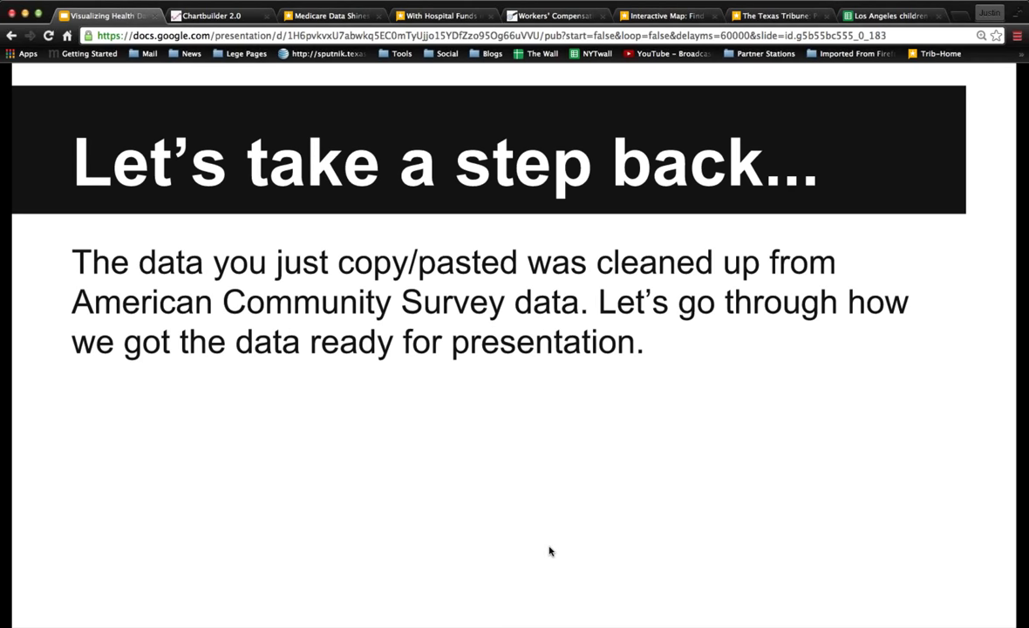
pyautogui.click(549, 551)
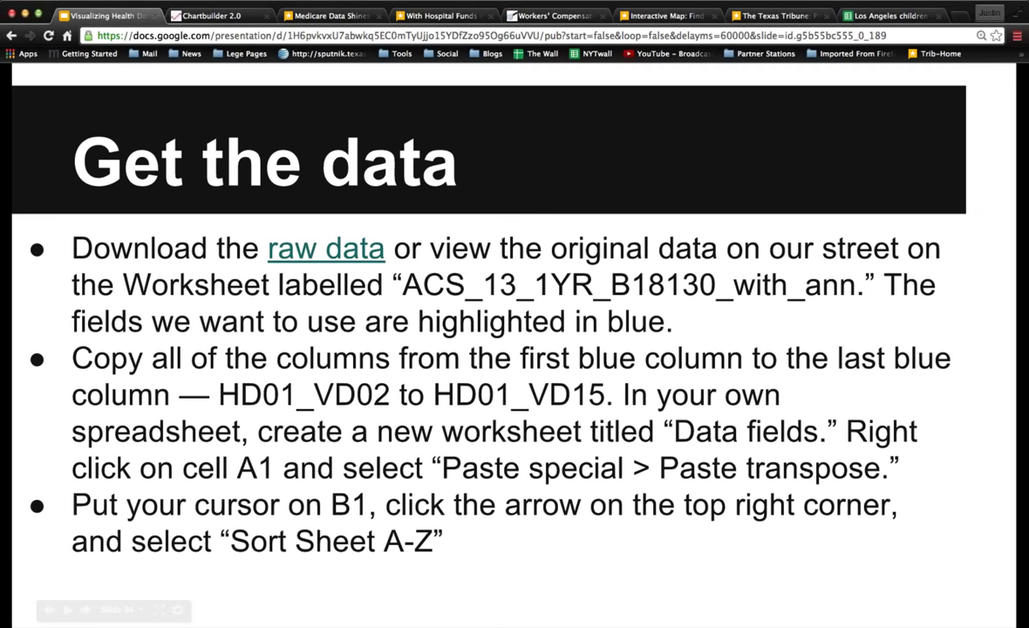
pyautogui.click(338, 262)
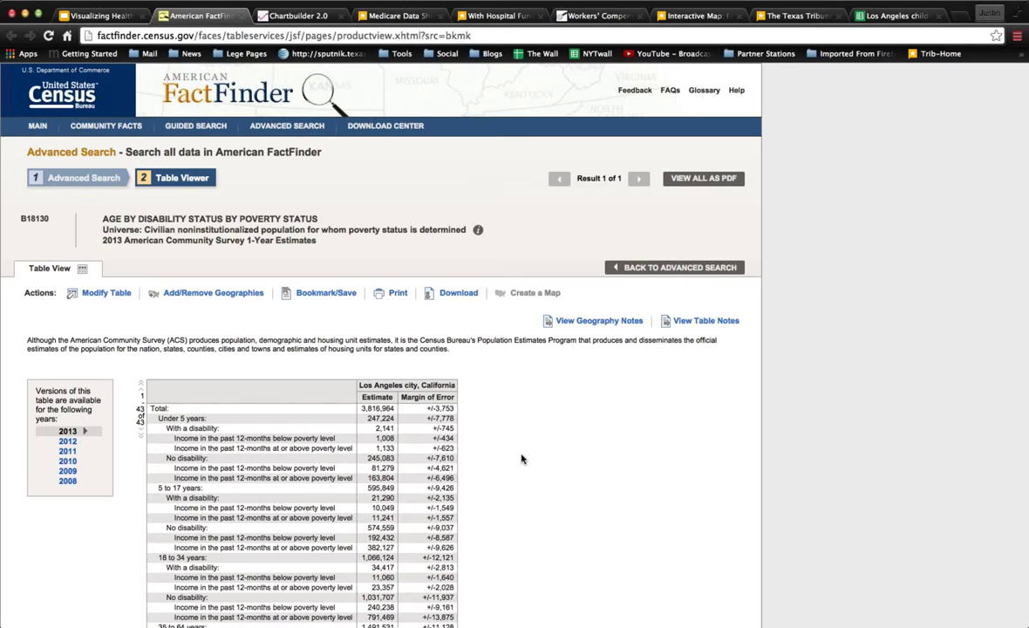
# Download table B18130 as the CSV file ACS_13_1YR_B18130.zip, then return to the spreadsheet
pyautogui.scroll(-5, 522, 459)
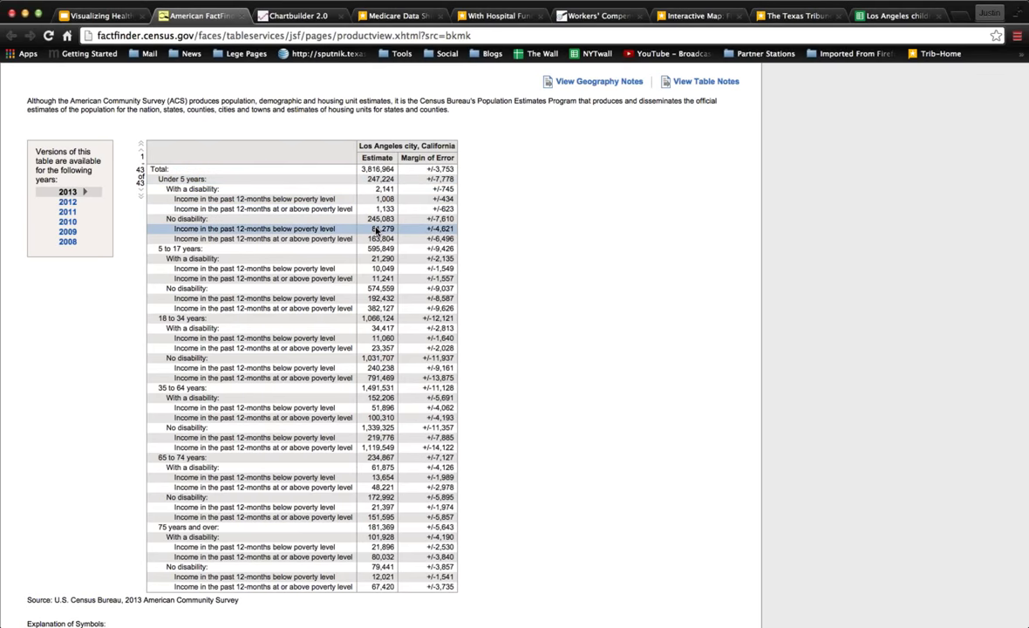
pyautogui.scroll(2, 377, 229)
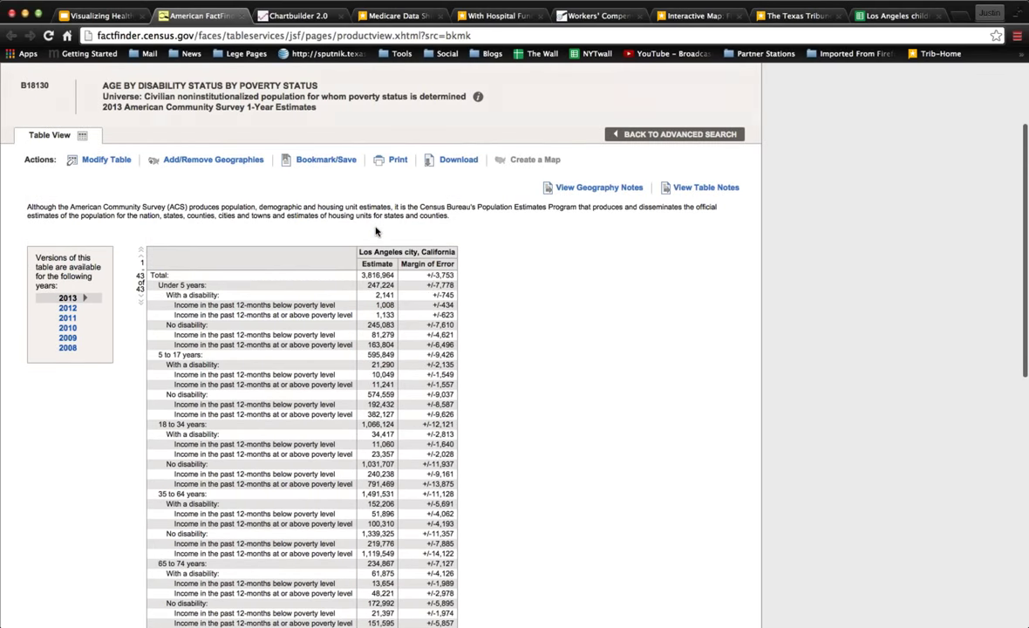
pyautogui.click(472, 163)
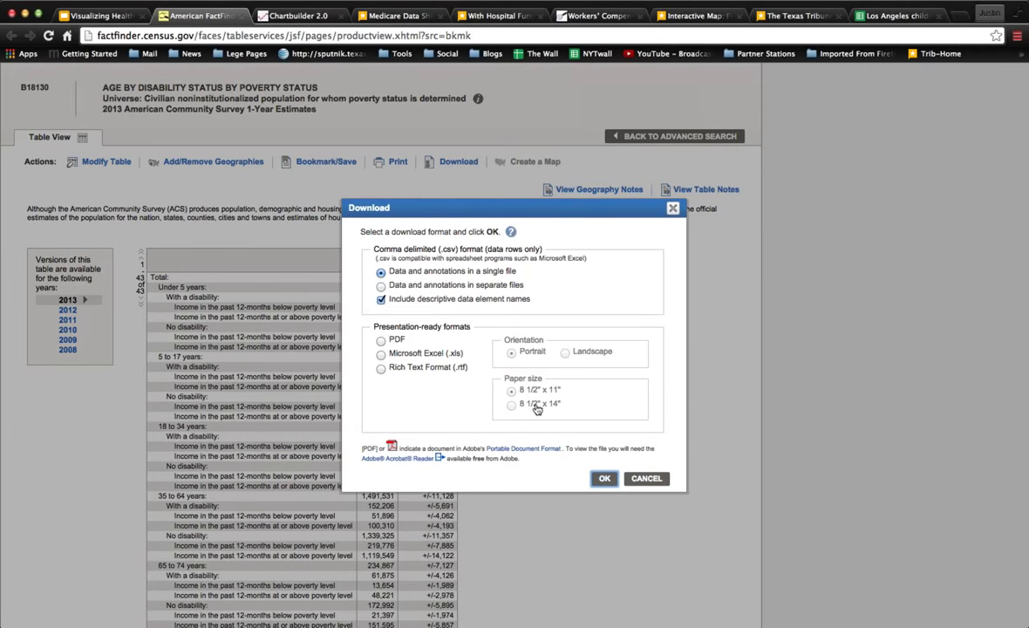
pyautogui.click(604, 480)
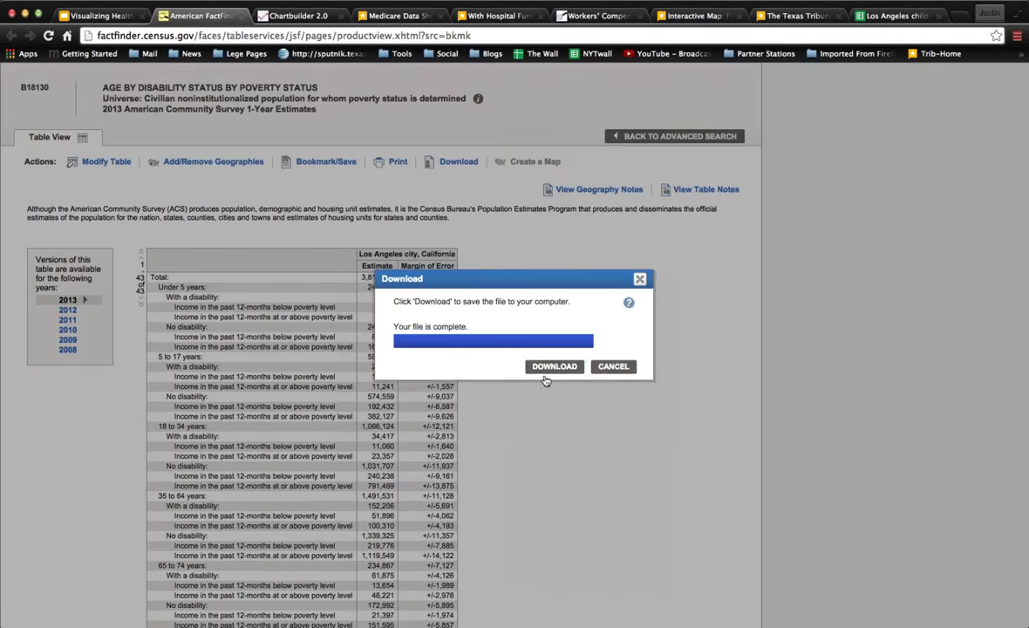
pyautogui.click(552, 367)
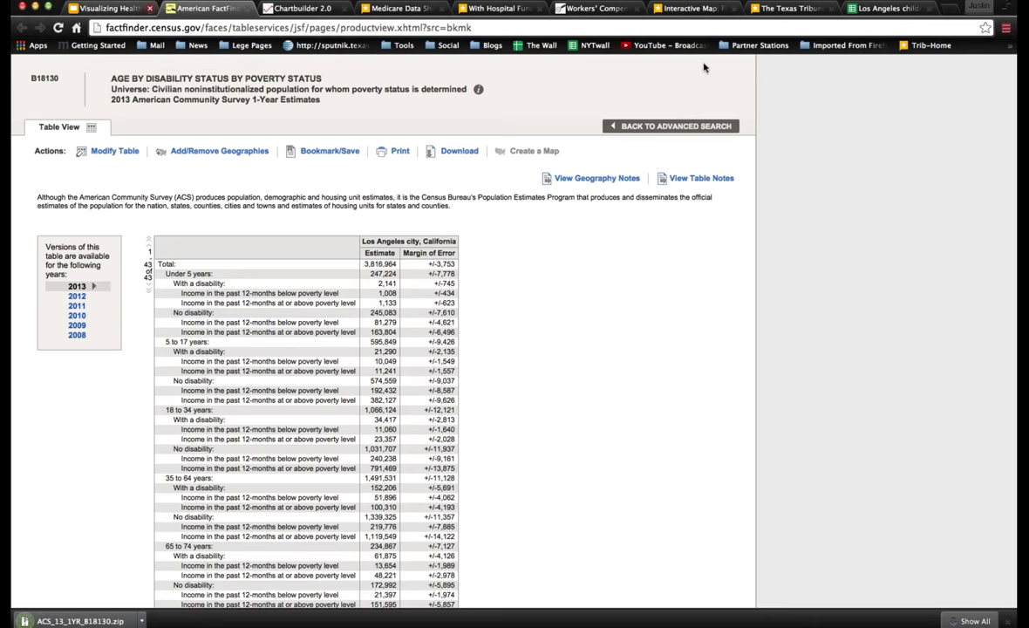
pyautogui.click(875, 12)
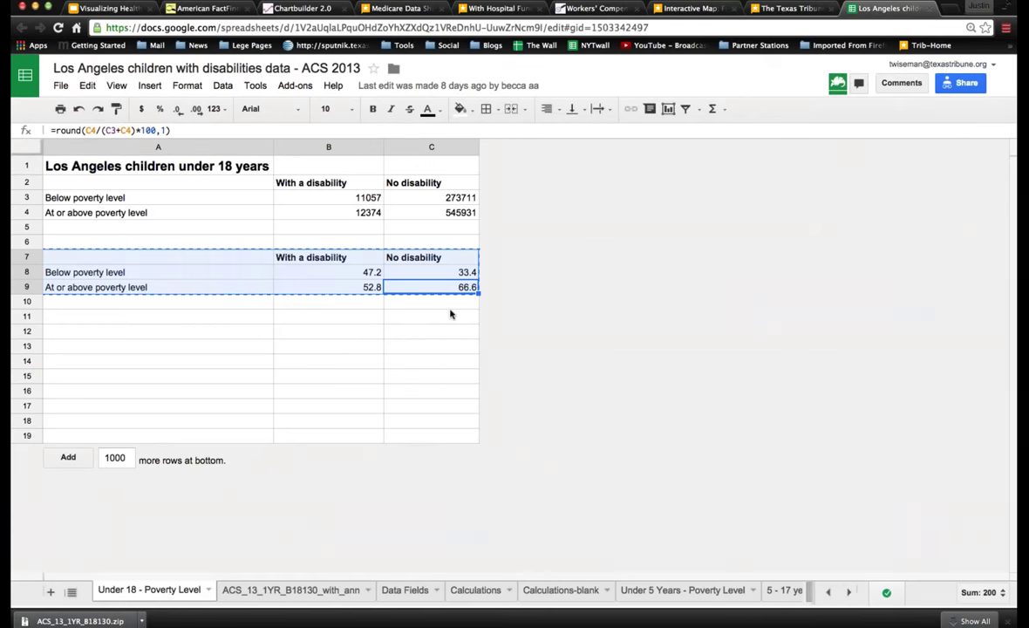
# Open the ACS_13_1YR_B18130_with_ann sheet and review the age-group header labels in row 2
pyautogui.click(272, 591)
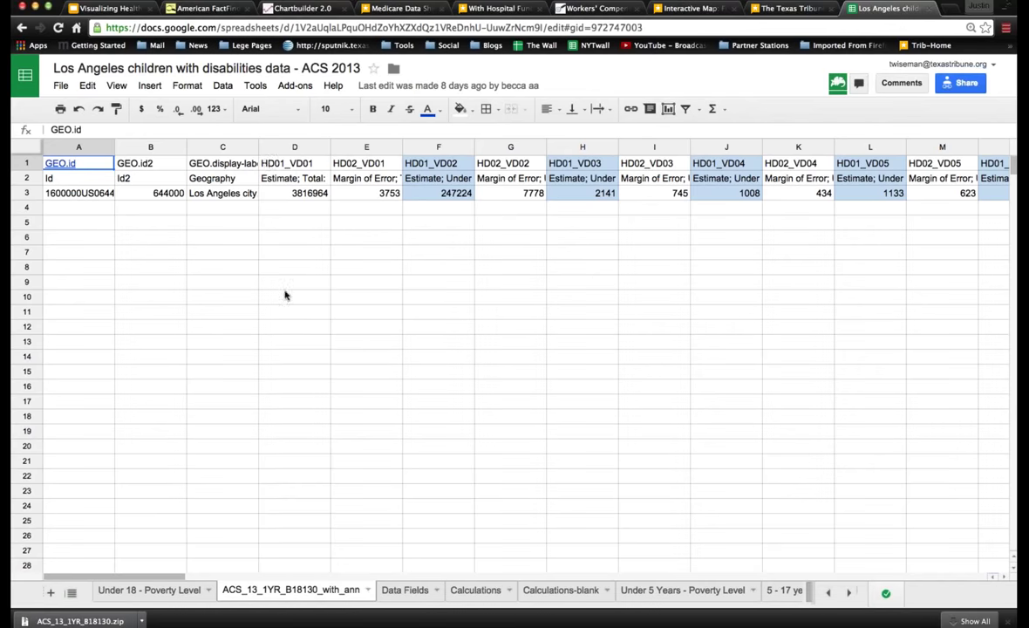
pyautogui.click(292, 166)
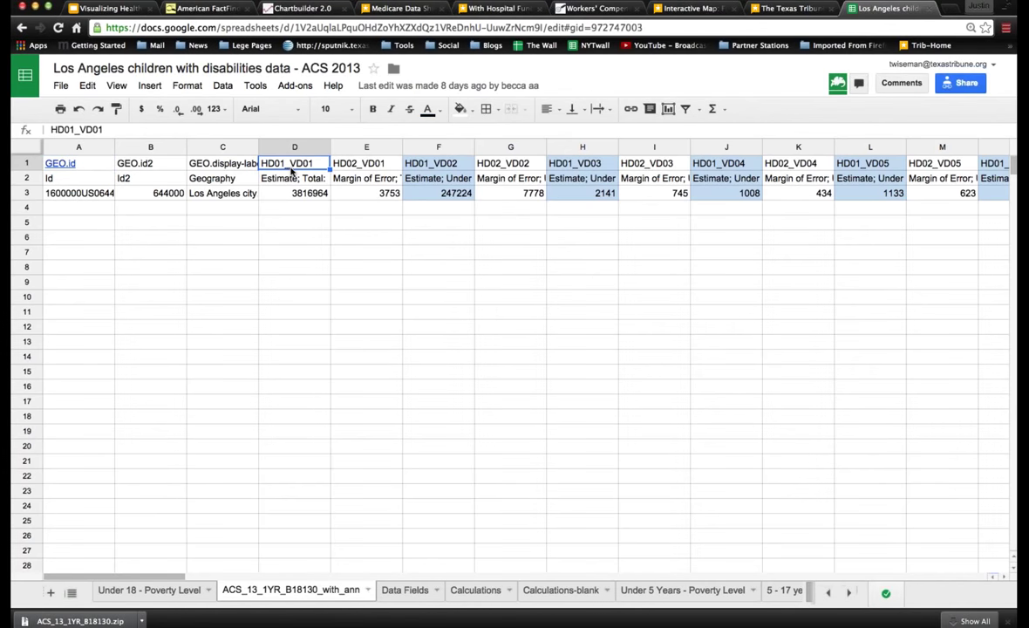
pyautogui.press('Right')
pyautogui.click(291, 172)
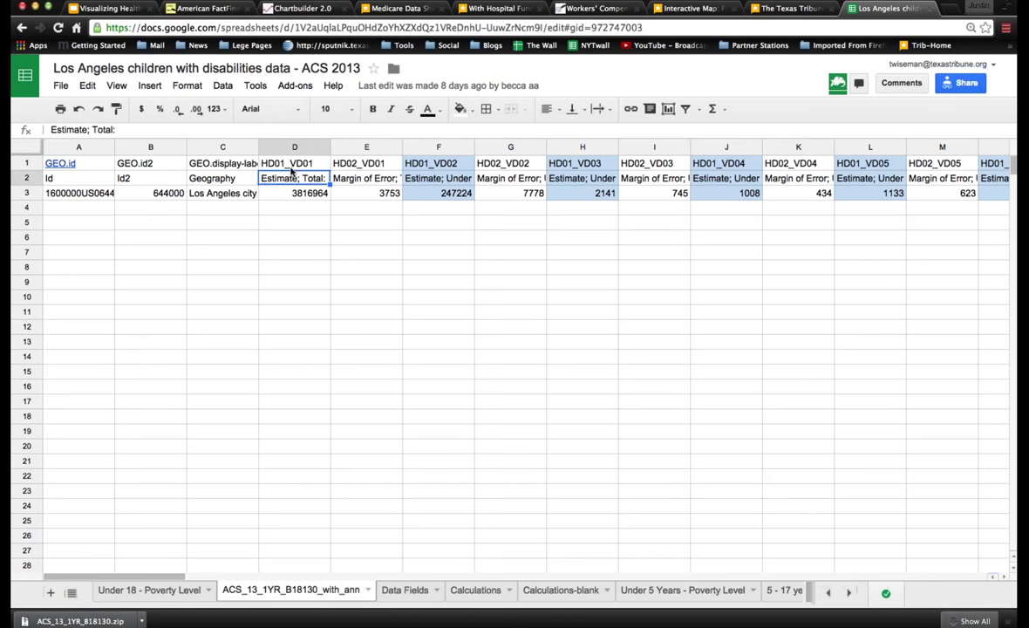
pyautogui.press('Right')
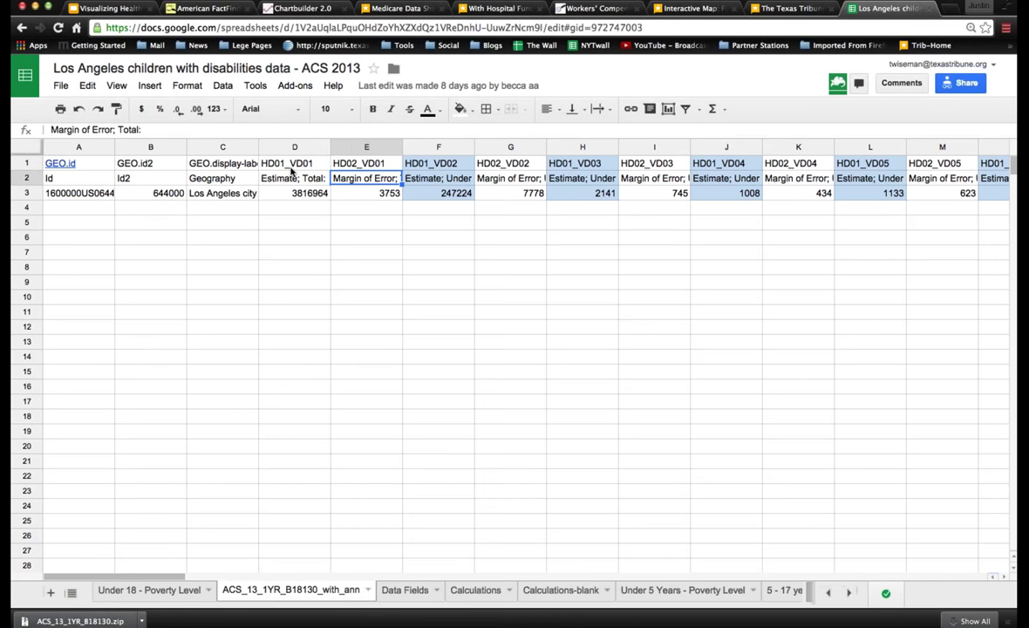
pyautogui.press('Right')
pyautogui.press('Right')
pyautogui.press('Right')
pyautogui.press('Right')
pyautogui.press('Right')
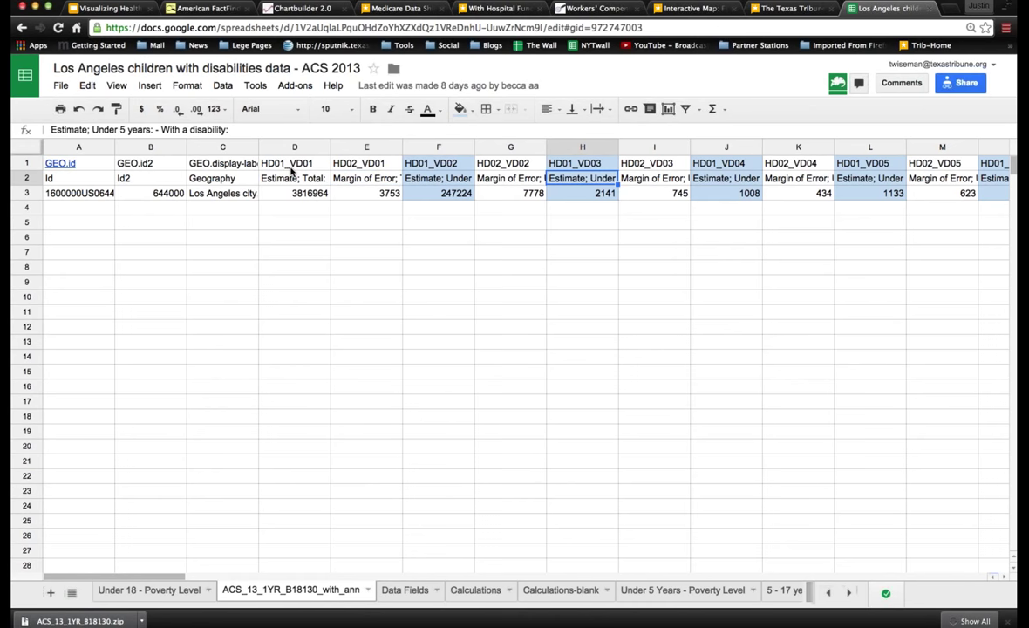
pyautogui.press('Right')
pyautogui.press('Right')
pyautogui.press('Right')
pyautogui.press('Right')
pyautogui.press('Right')
pyautogui.press('Right')
pyautogui.press('Right')
pyautogui.press('Right')
pyautogui.press('Right')
pyautogui.press('Right')
pyautogui.press('Right')
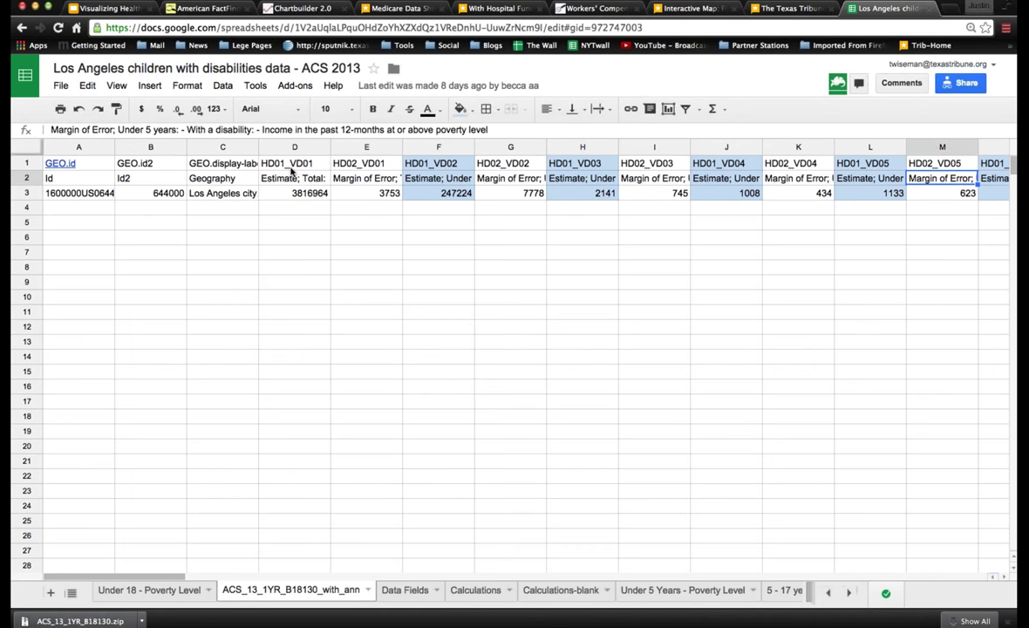
pyautogui.press('Right')
pyautogui.press('Right')
pyautogui.press('Right')
pyautogui.press('Right')
pyautogui.press('Right')
pyautogui.press('Right')
pyautogui.press('Right')
pyautogui.press('Right')
pyautogui.press('Right')
pyautogui.press('Right')
pyautogui.press('Right')
pyautogui.press('Right')
pyautogui.press('Right')
pyautogui.press('Right')
pyautogui.press('Right')
pyautogui.press('Right')
pyautogui.press('Right')
pyautogui.press('Right')
pyautogui.press('Right')
pyautogui.press('Right')
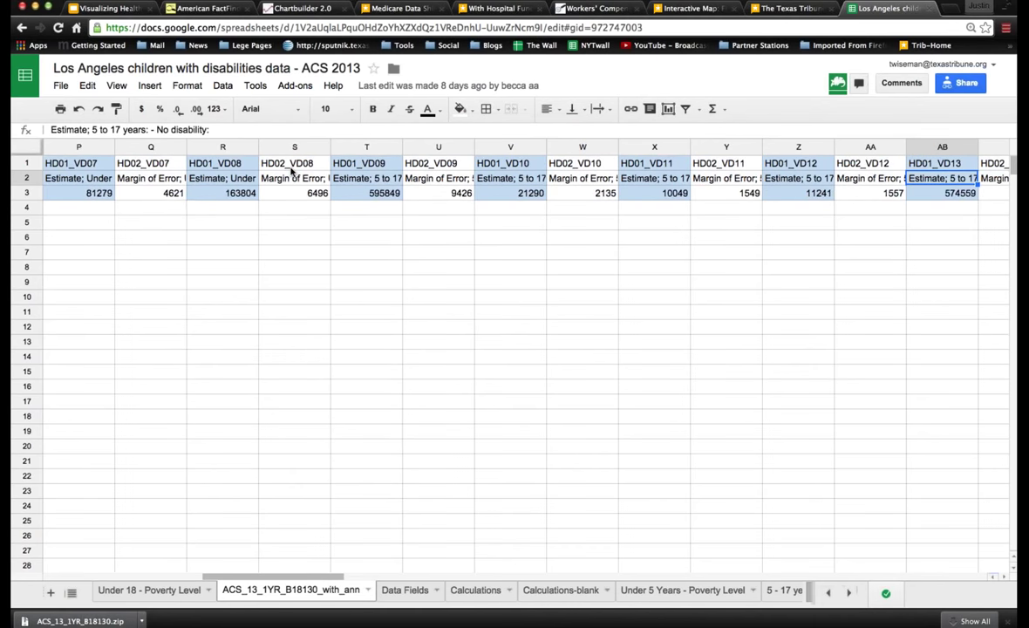
pyautogui.press('Right')
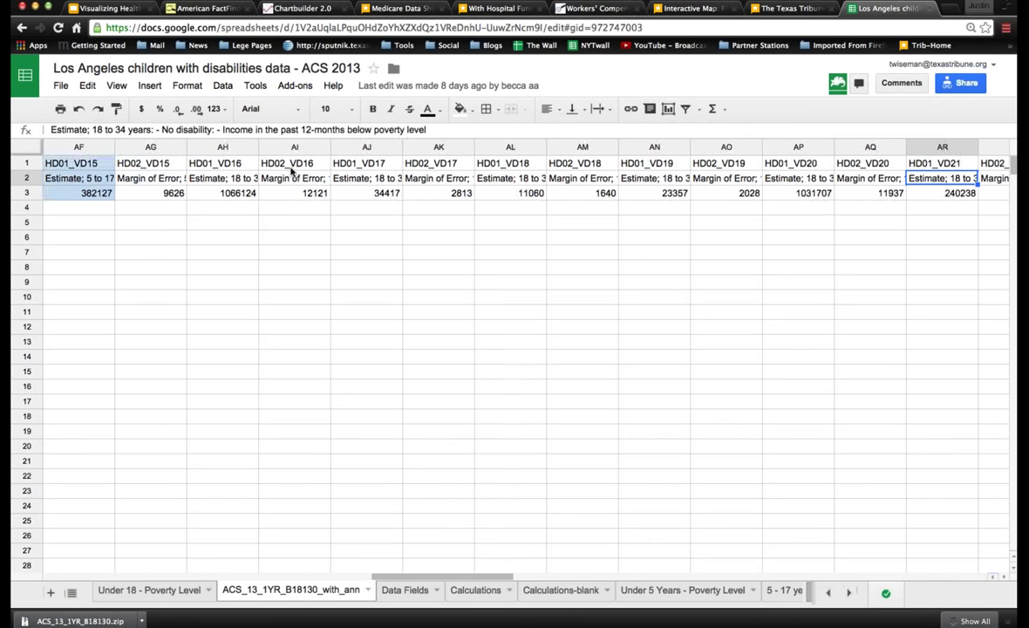
pyautogui.press('Right')
pyautogui.press('Right')
pyautogui.press('Right')
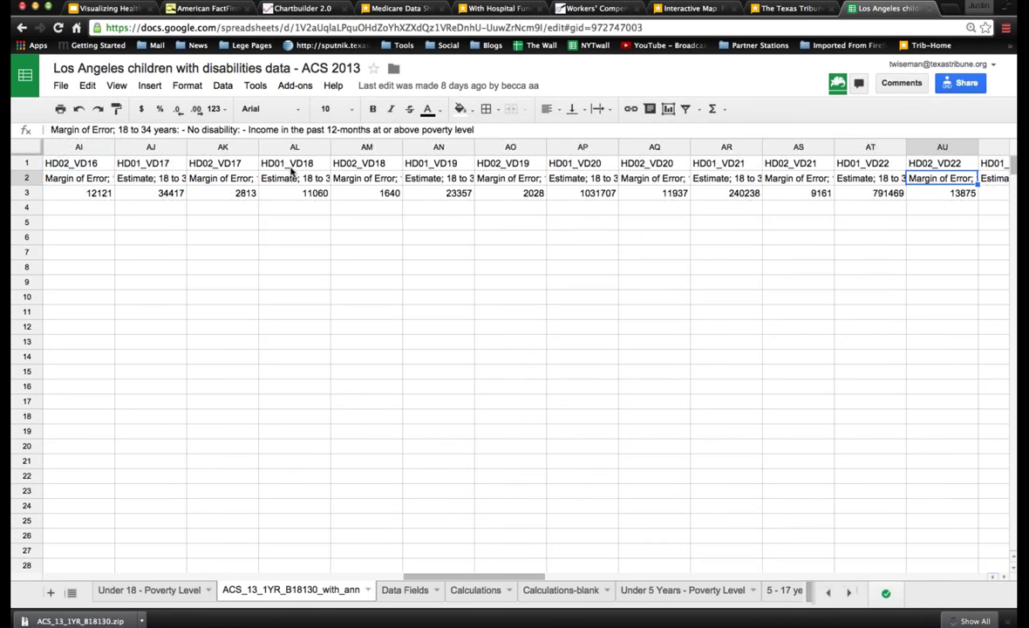
pyautogui.press('Left')
pyautogui.press('Left')
pyautogui.press('Left')
pyautogui.press('Left')
pyautogui.press('Left')
pyautogui.press('Left')
pyautogui.press('Left')
pyautogui.press('Left')
pyautogui.press('Left')
pyautogui.press('Left')
pyautogui.press('Left')
pyautogui.press('Left')
pyautogui.press('Left')
pyautogui.press('Left')
pyautogui.press('Left')
pyautogui.press('Left')
pyautogui.press('Left')
pyautogui.press('Left')
pyautogui.press('Left')
pyautogui.press('Left')
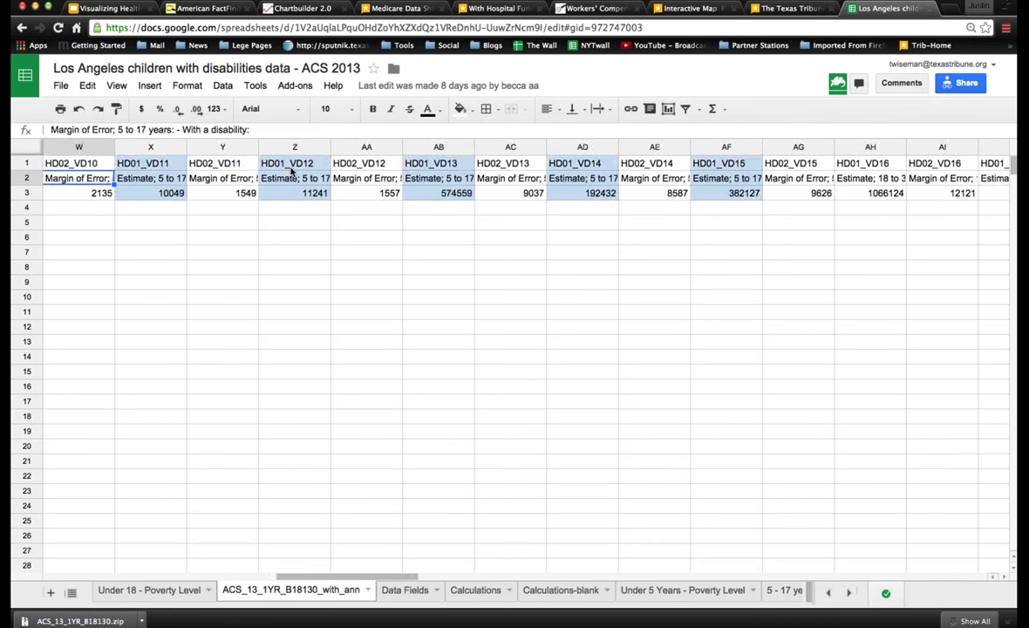
pyautogui.press('Left')
pyautogui.press('Left')
pyautogui.press('Left')
pyautogui.press('Left')
pyautogui.press('Left')
pyautogui.press('Left')
pyautogui.press('Left')
pyautogui.press('Left')
pyautogui.press('Left')
pyautogui.press('Left')
pyautogui.press('Left')
pyautogui.press('Left')
pyautogui.press('Left')
pyautogui.press('Left')
pyautogui.press('Left')
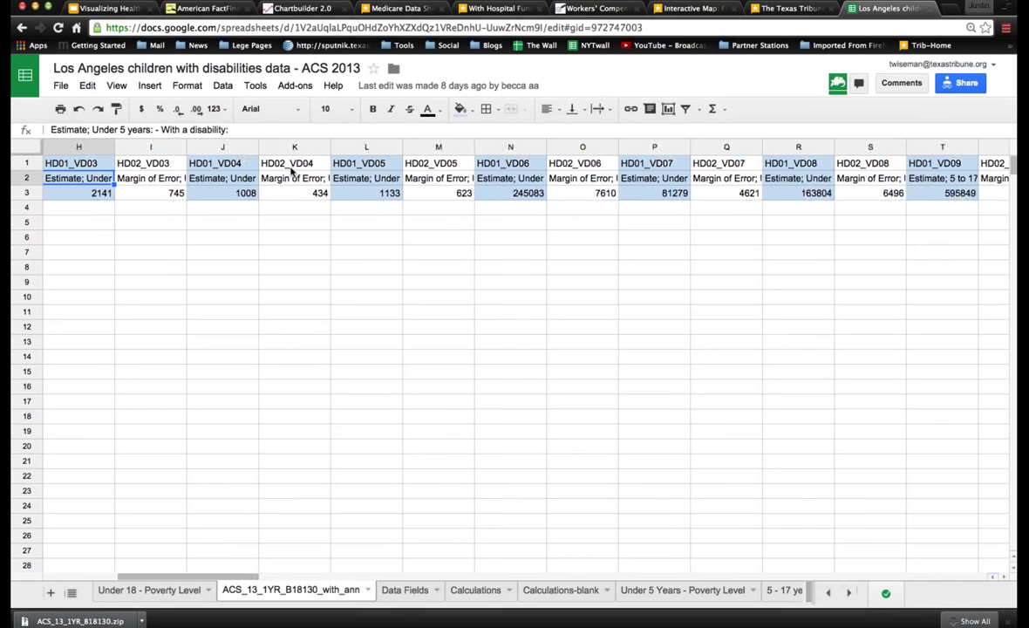
pyautogui.press('Left')
pyautogui.press('Left')
pyautogui.press('Left')
pyautogui.press('Left')
pyautogui.press('Left')
pyautogui.press('Left')
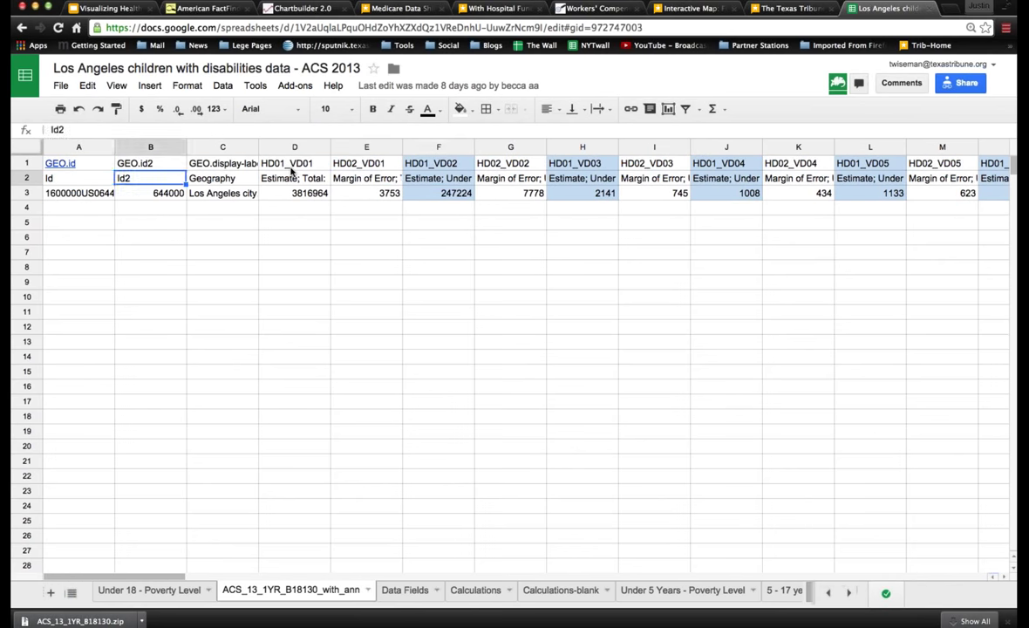
# Copy the Under 5 and 5 to 17 years fields, F1 through AF3
pyautogui.press('Right')
pyautogui.press('Right')
pyautogui.press('Right')
pyautogui.press('Right')
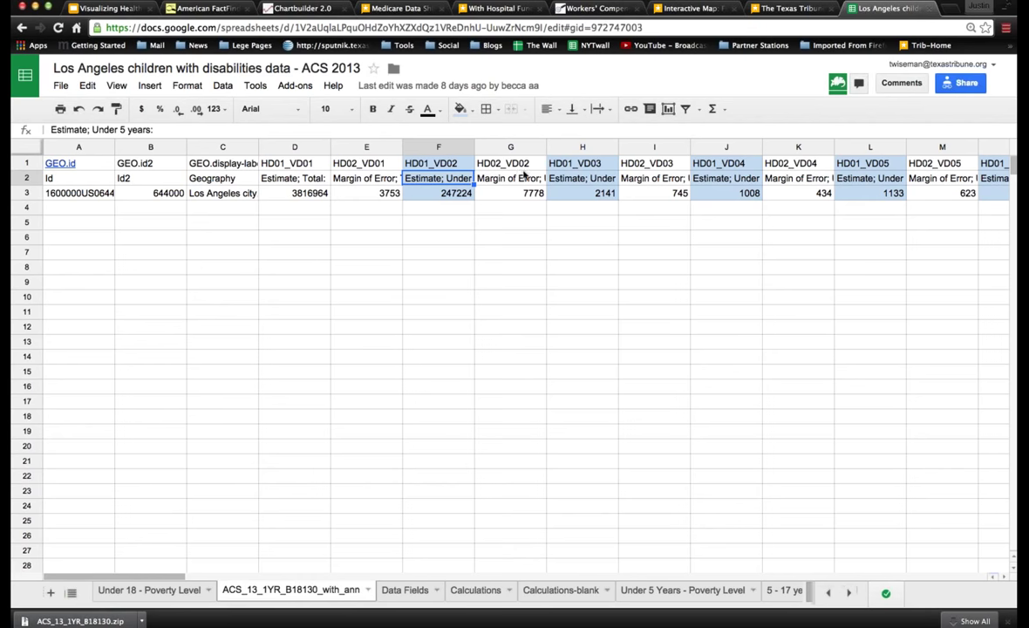
pyautogui.moveTo(435, 164); pyautogui.dragTo(583, 201)
pyautogui.hotkey('ctrl', 'c')
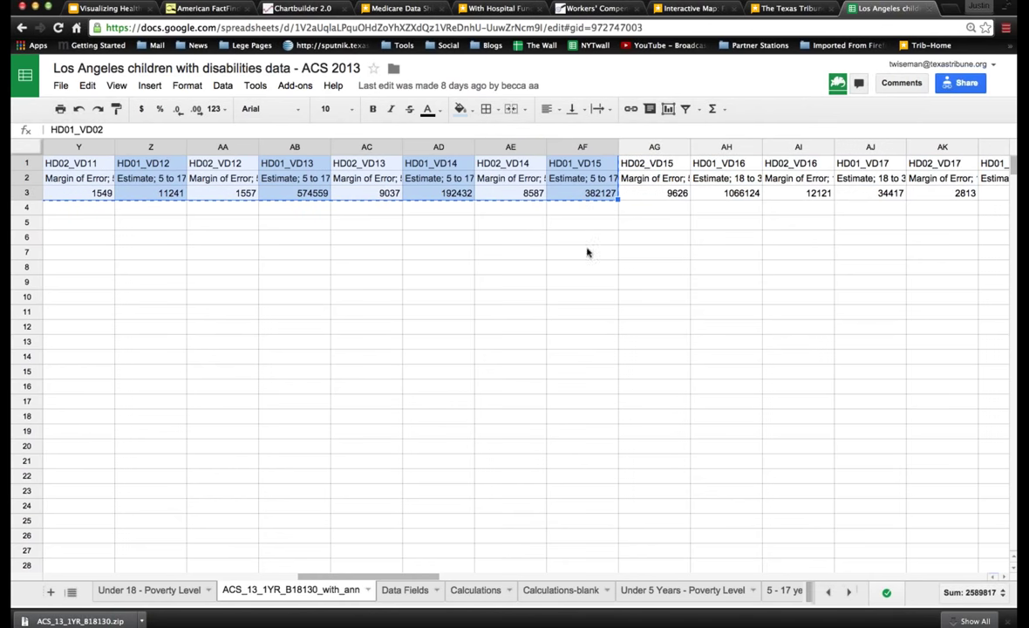
# Paste the copied fields transposed into cell E1 of the Data Fields sheet
pyautogui.click(394, 590)
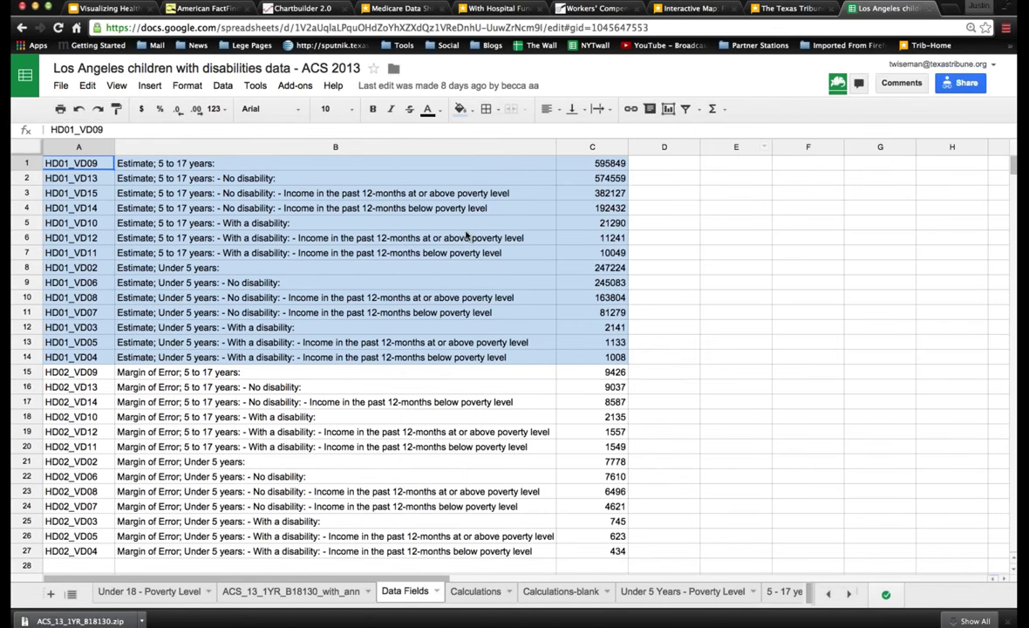
pyautogui.click(729, 166)
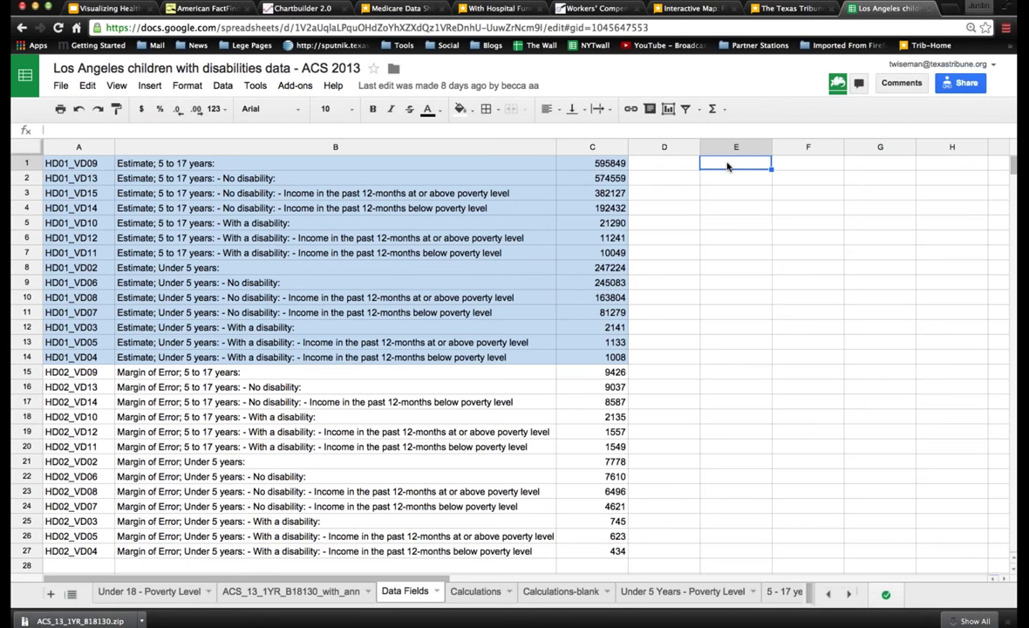
pyautogui.rightClick(730, 166)
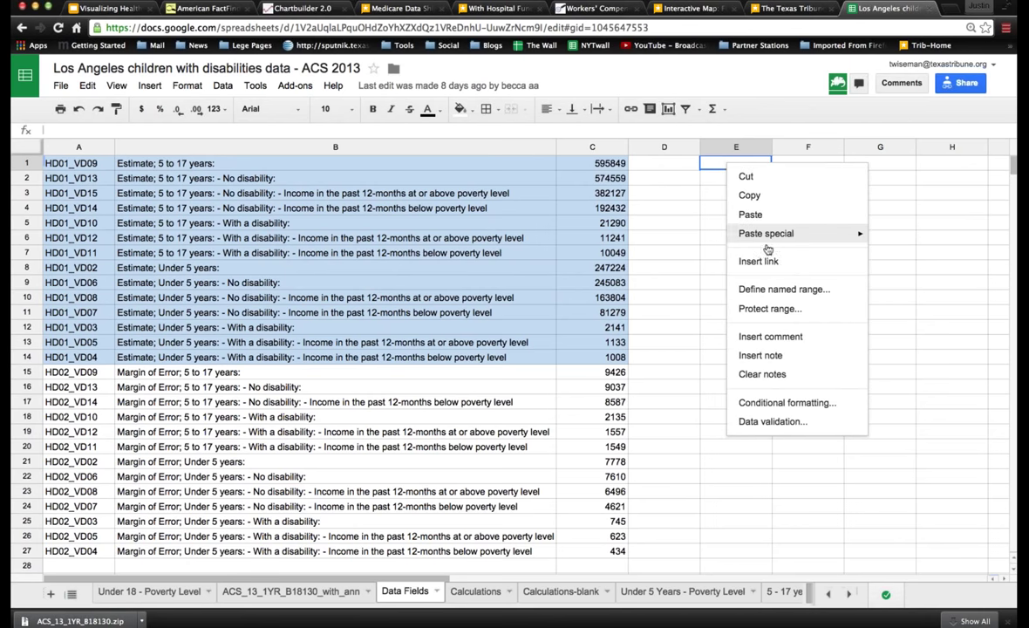
pyautogui.moveTo(743, 237)
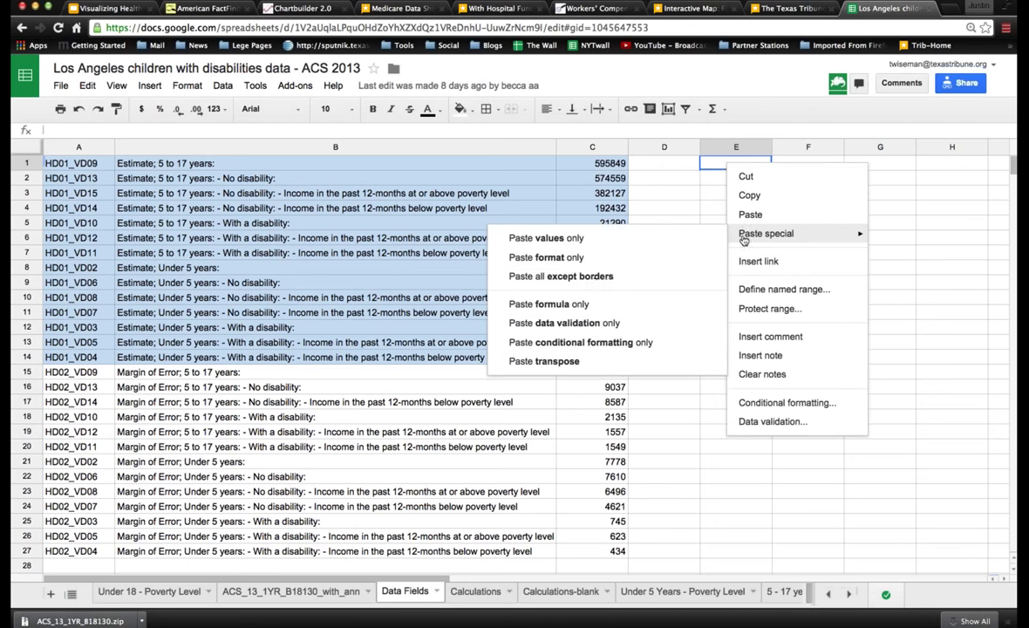
pyautogui.click(544, 361)
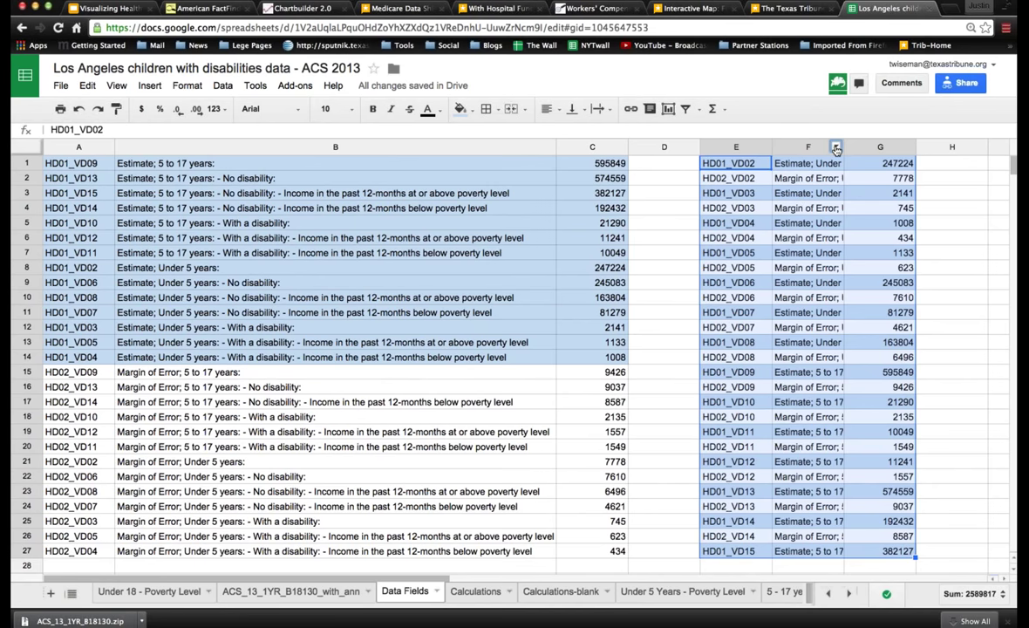
# Sort the sheet A→Z by column F, then review the original field list in columns A–D
pyautogui.click(837, 150)
pyautogui.click(836, 150)
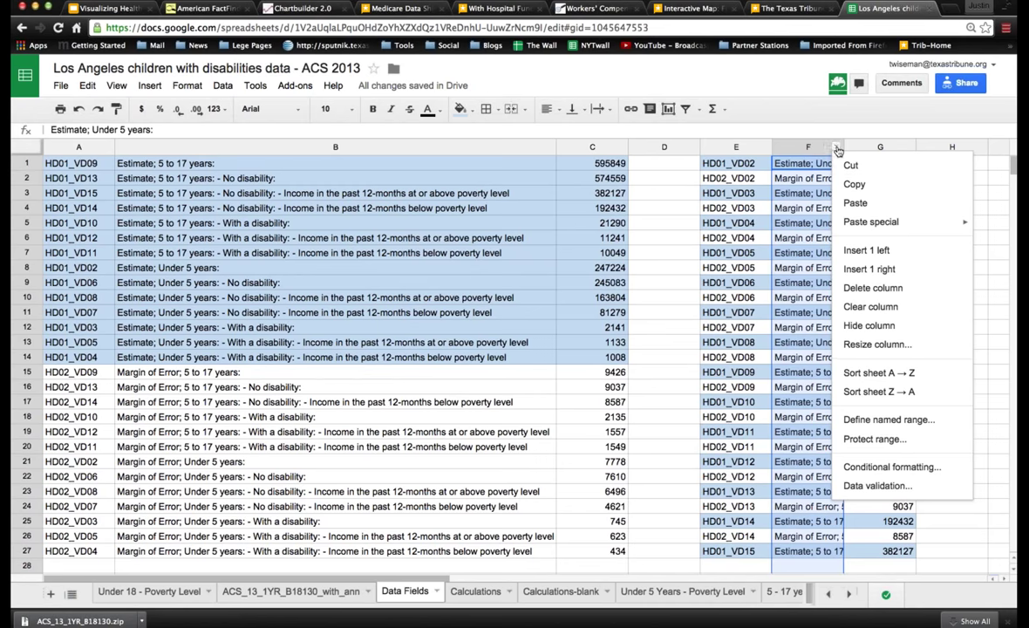
pyautogui.click(864, 374)
pyautogui.moveTo(572, 151); pyautogui.dragTo(96, 150)
pyautogui.click(153, 229)
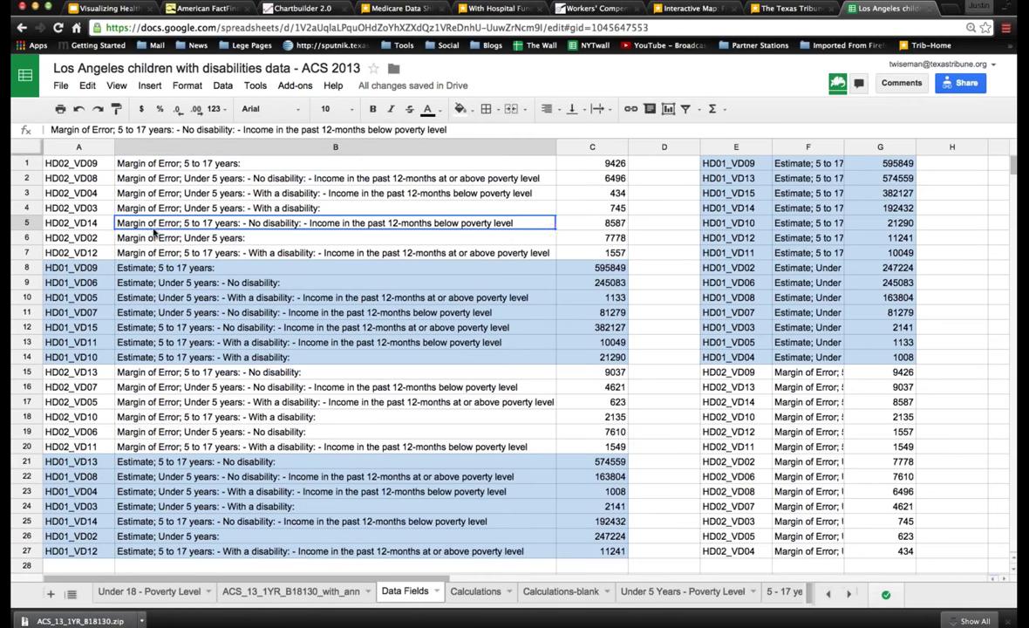
pyautogui.moveTo(661, 147); pyautogui.dragTo(111, 148)
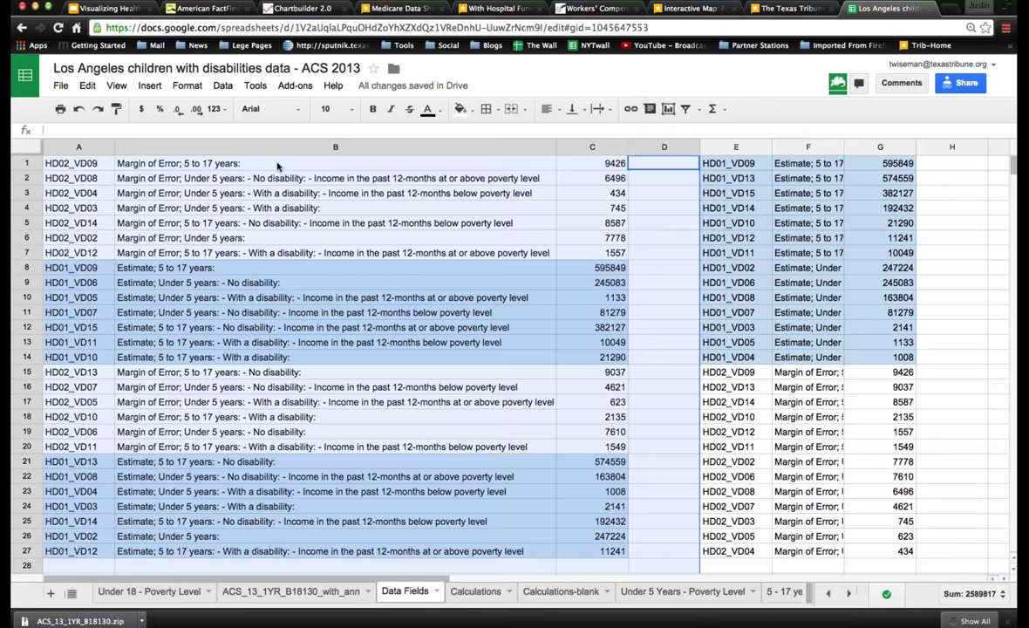
pyautogui.rightClick(277, 174)
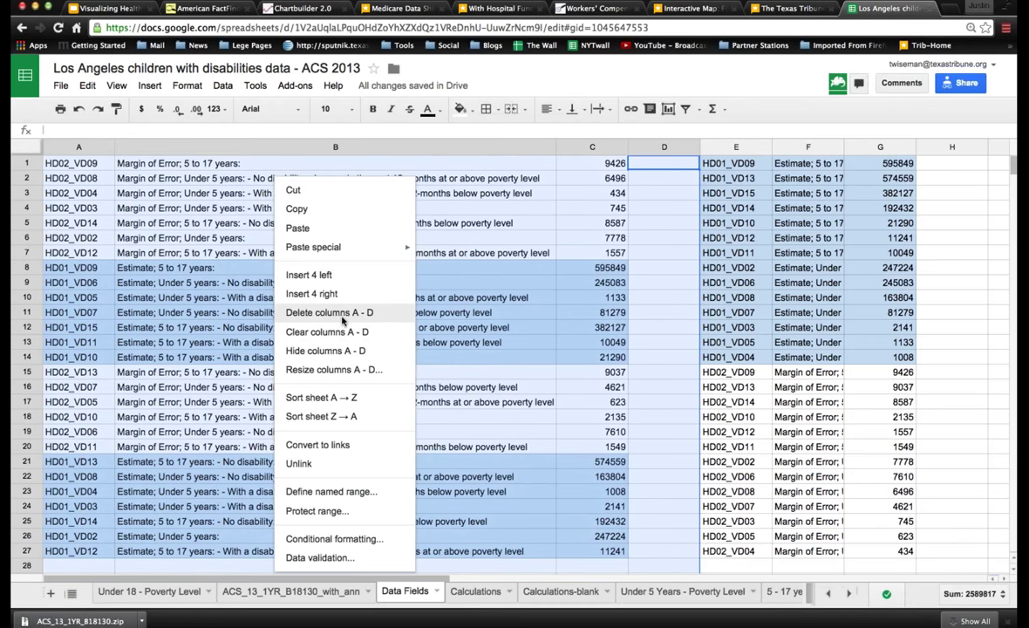
pyautogui.click(343, 312)
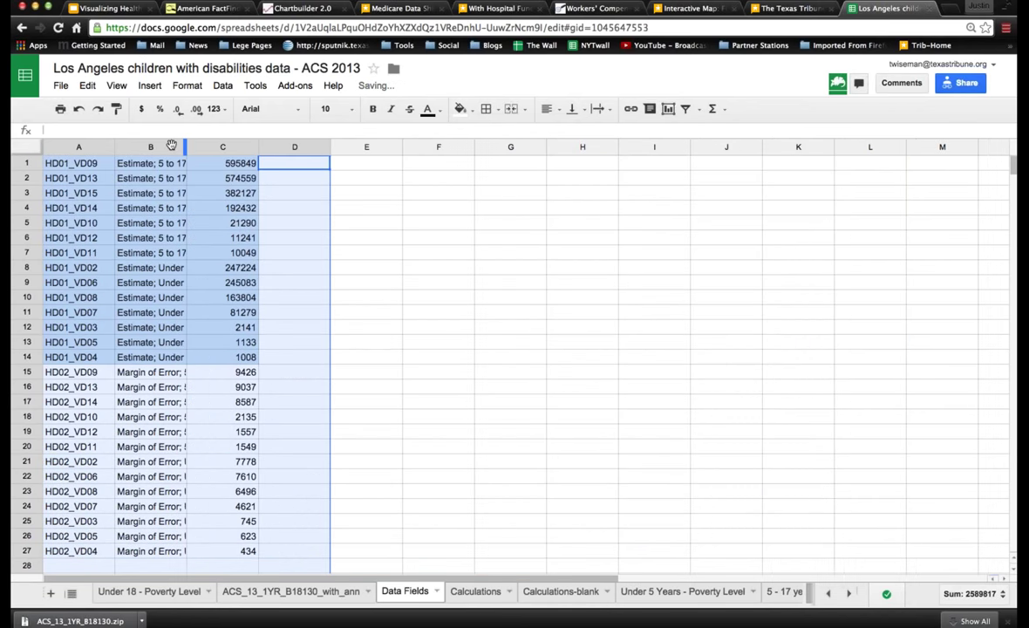
pyautogui.moveTo(172, 146); pyautogui.dragTo(479, 145)
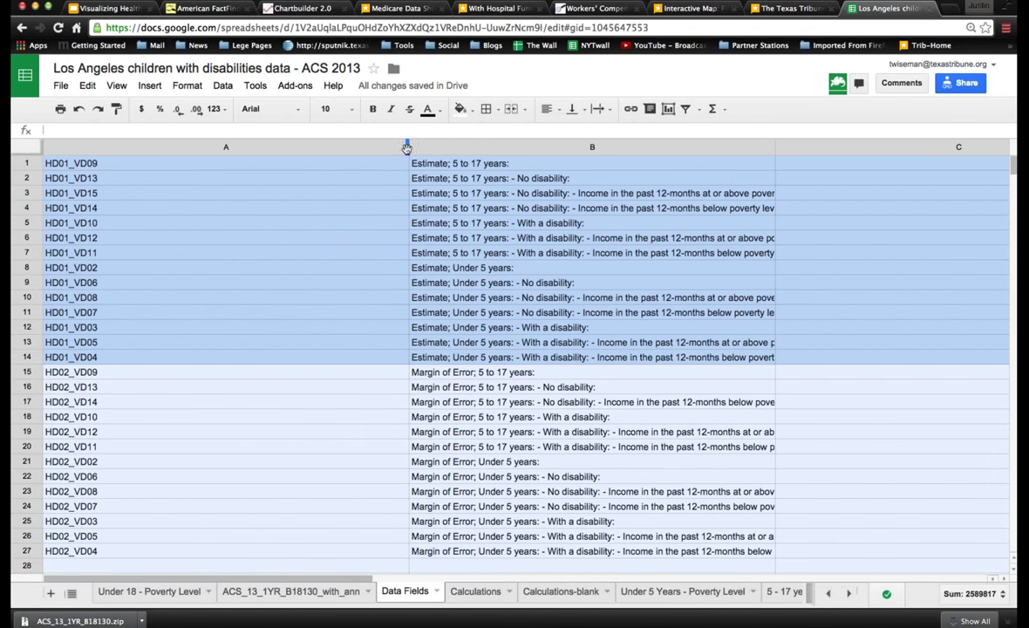
pyautogui.moveTo(406, 148); pyautogui.dragTo(106, 147)
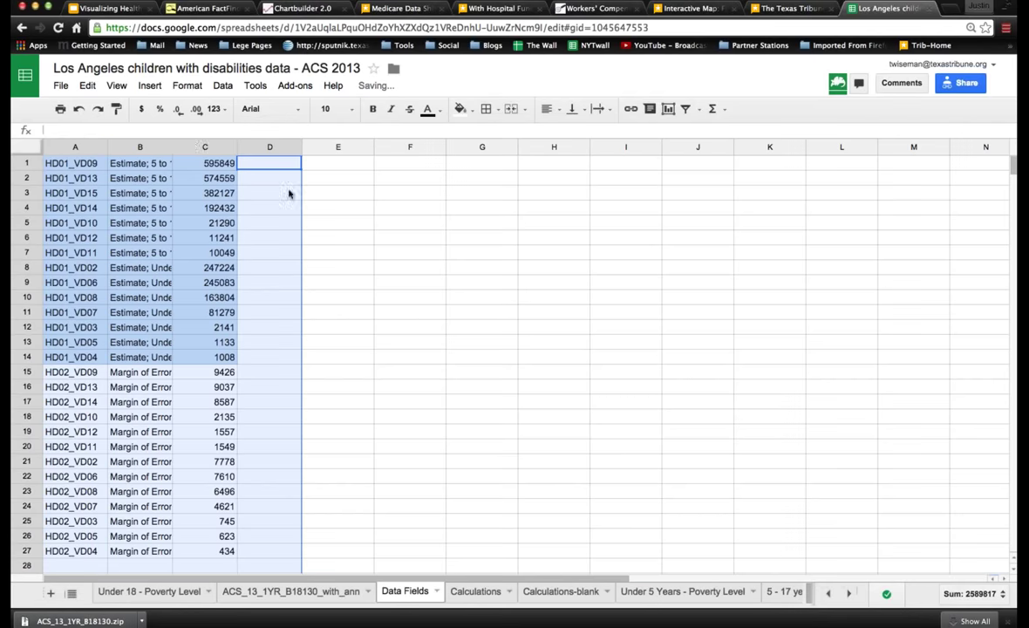
pyautogui.click(171, 147)
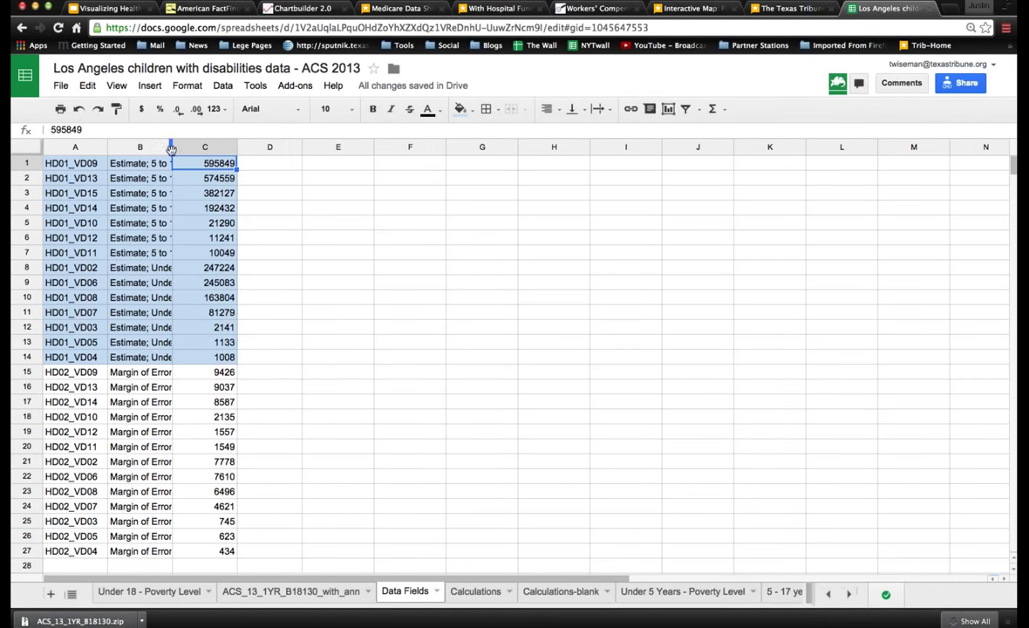
pyautogui.moveTo(172, 147); pyautogui.dragTo(317, 146)
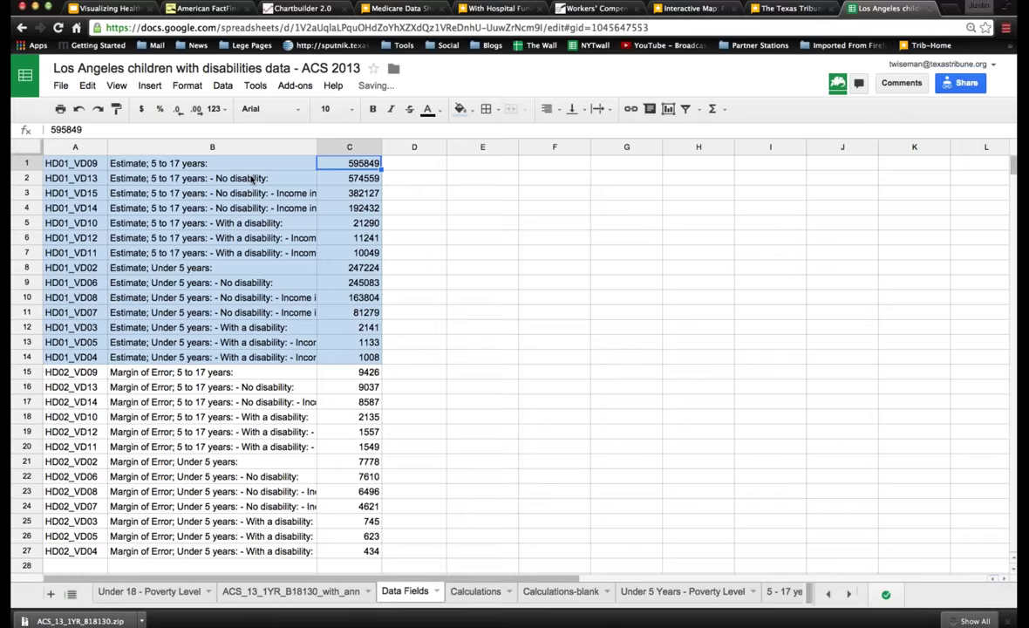
pyautogui.hotkey('shift', 'Tab')
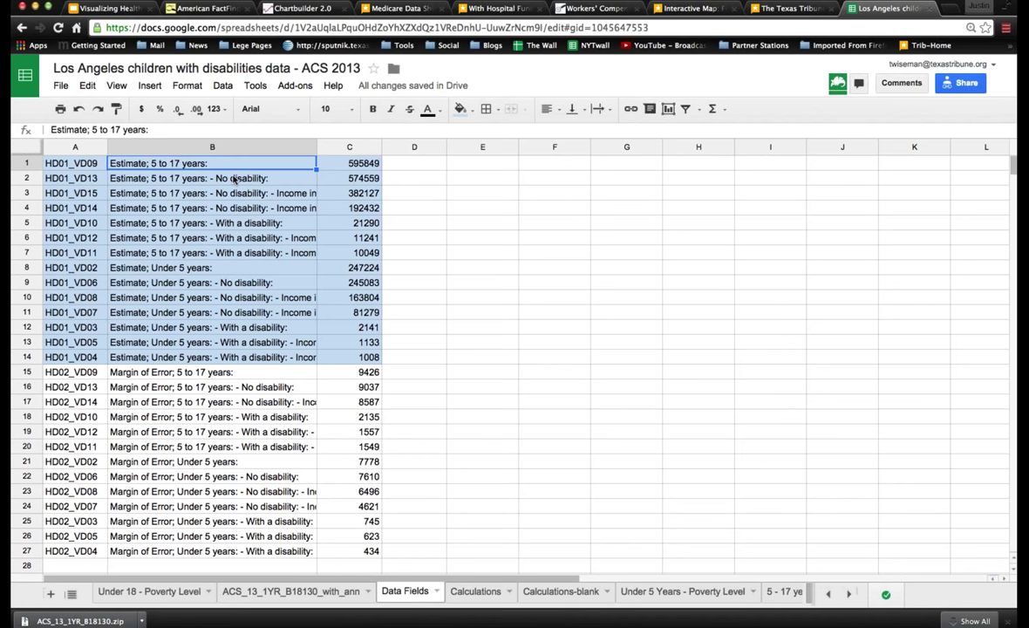
pyautogui.press('Return')
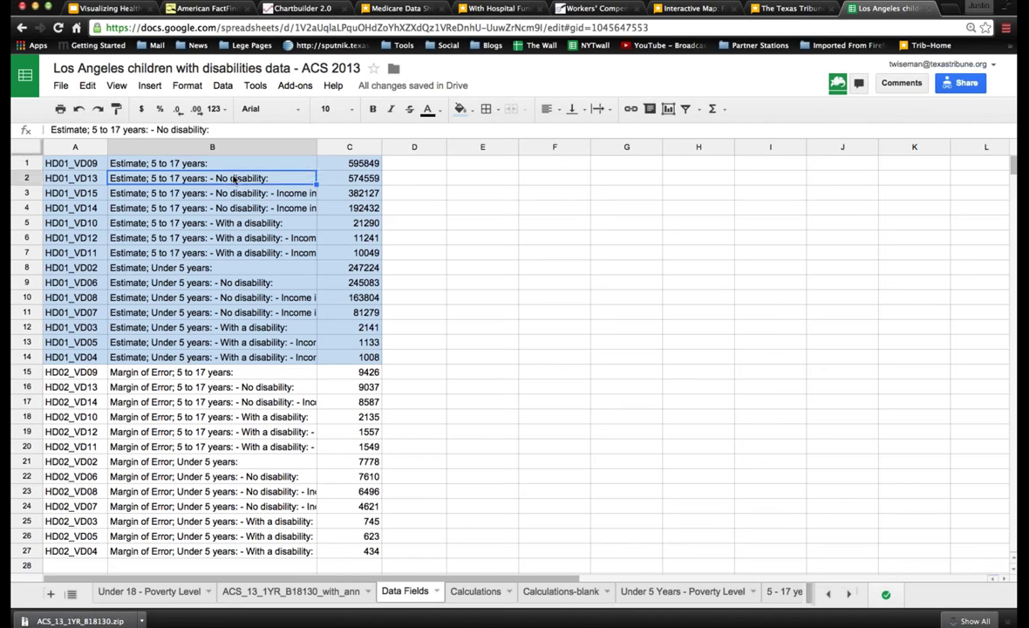
pyautogui.press('Return')
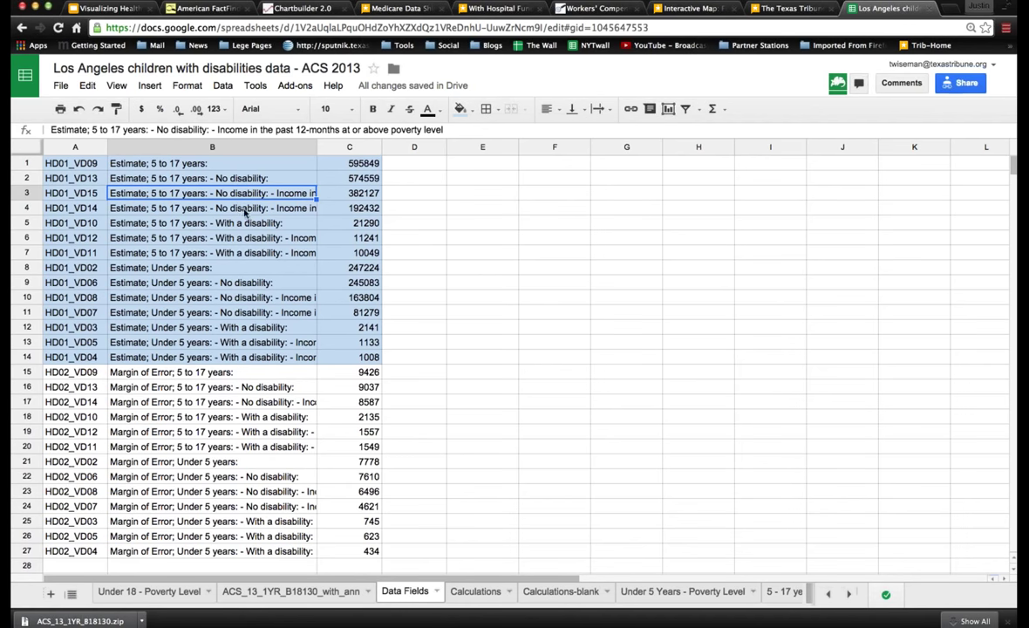
pyautogui.press('Return')
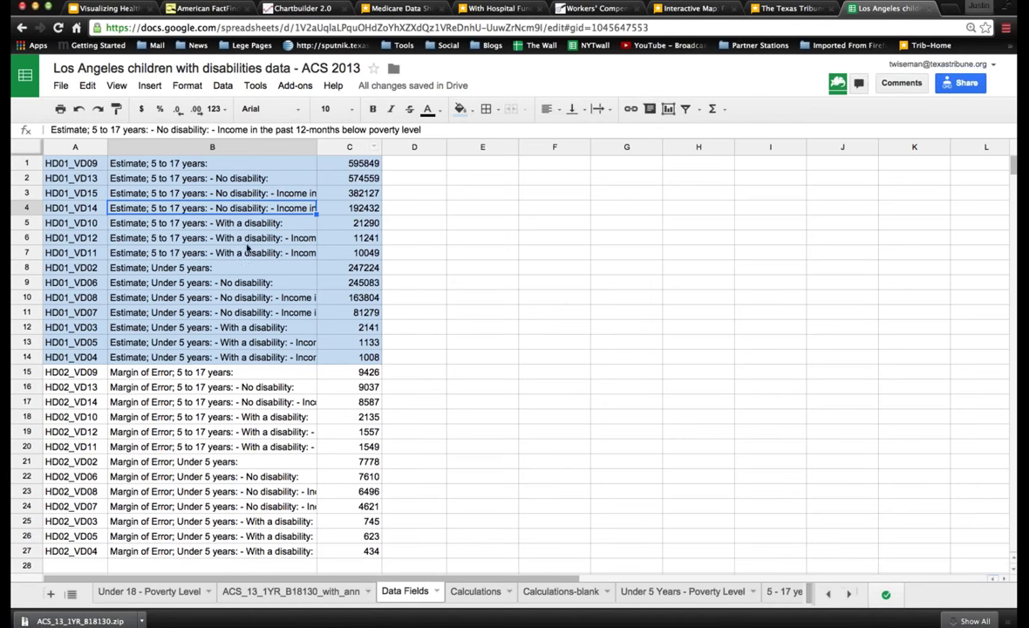
pyautogui.press('Return')
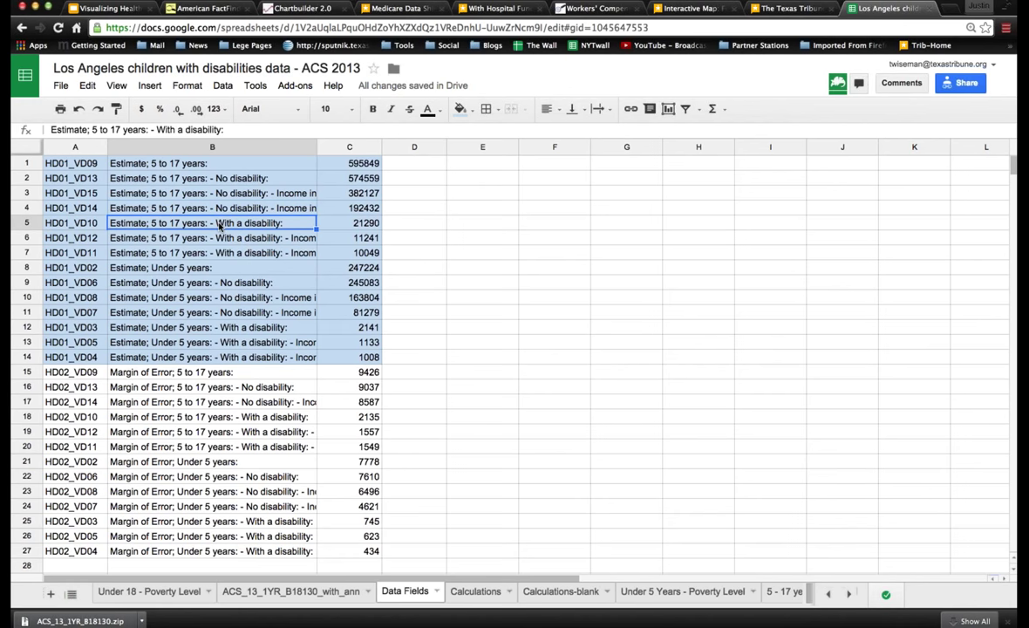
pyautogui.press('Return')
pyautogui.press('Return')
pyautogui.press('Return')
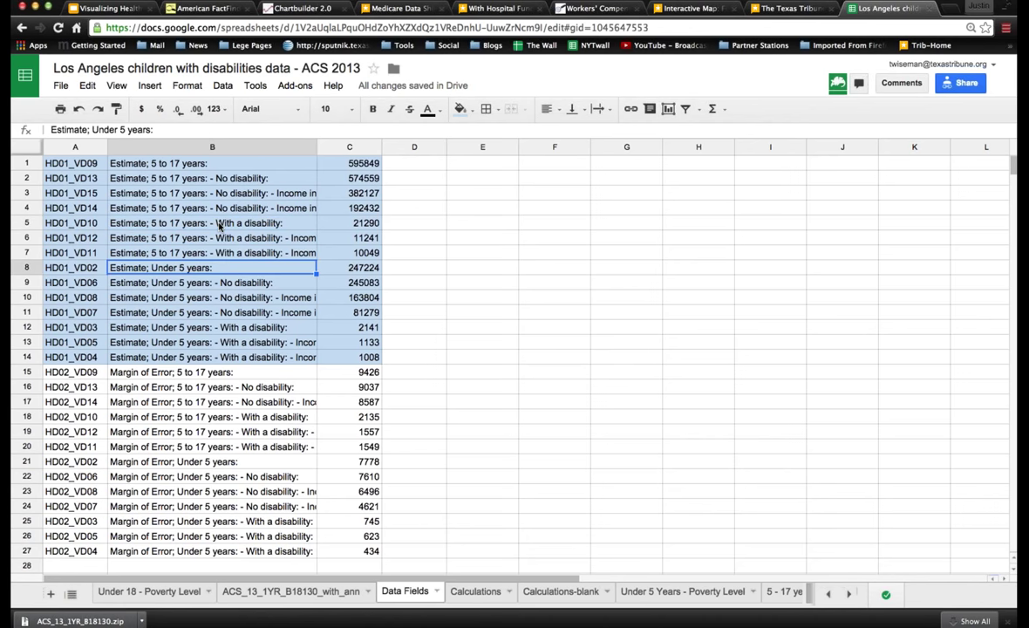
pyautogui.press('Return')
pyautogui.press('Return')
pyautogui.press('Return')
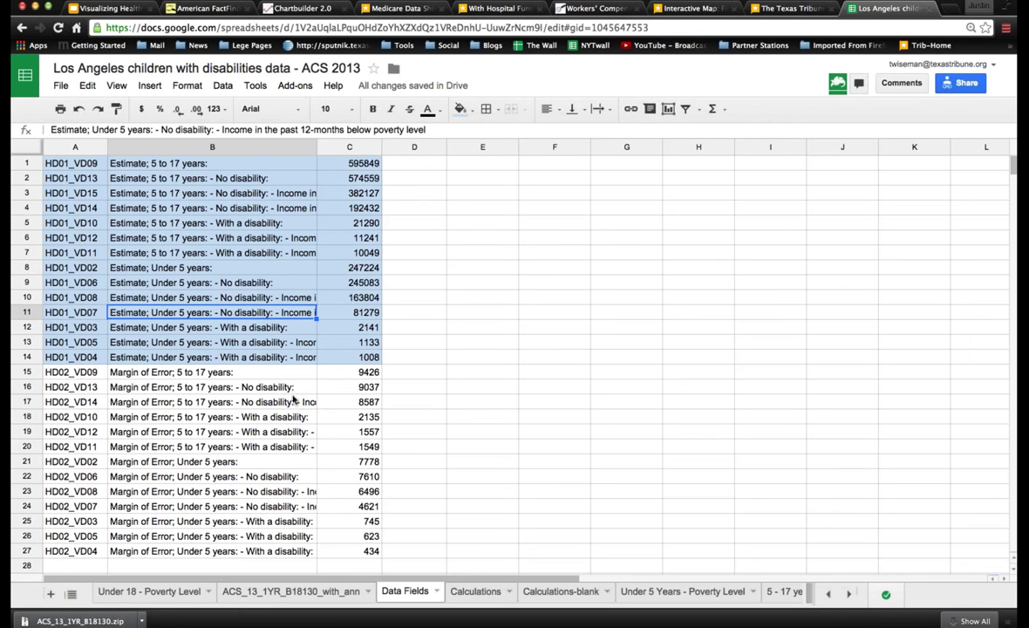
# Review the under-5 raw data rows on the Calculations sheet, briefly comparing with Calculations-blank
pyautogui.click(475, 591)
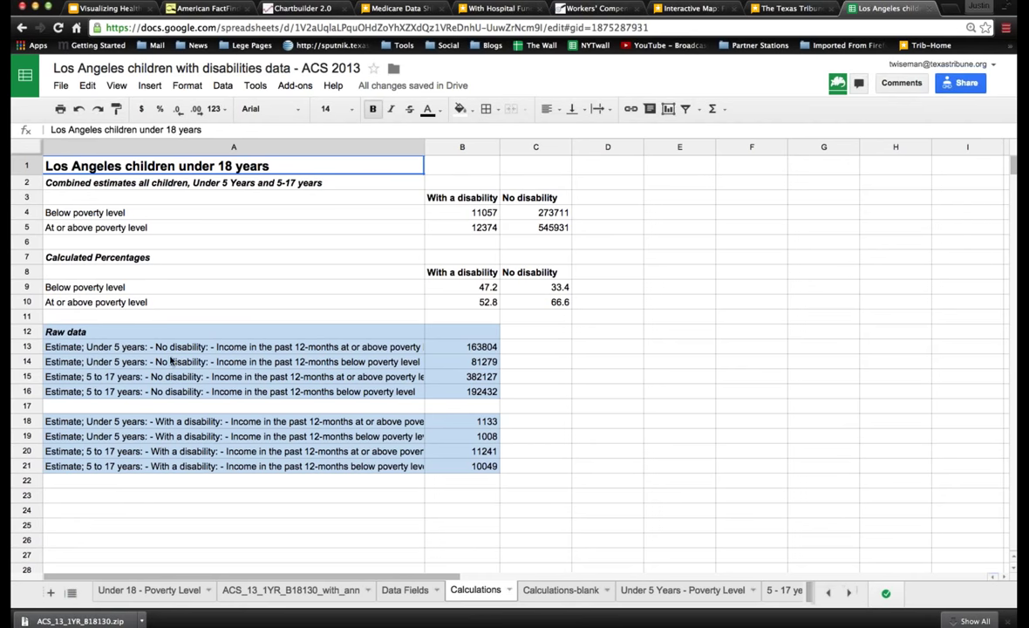
pyautogui.click(101, 361)
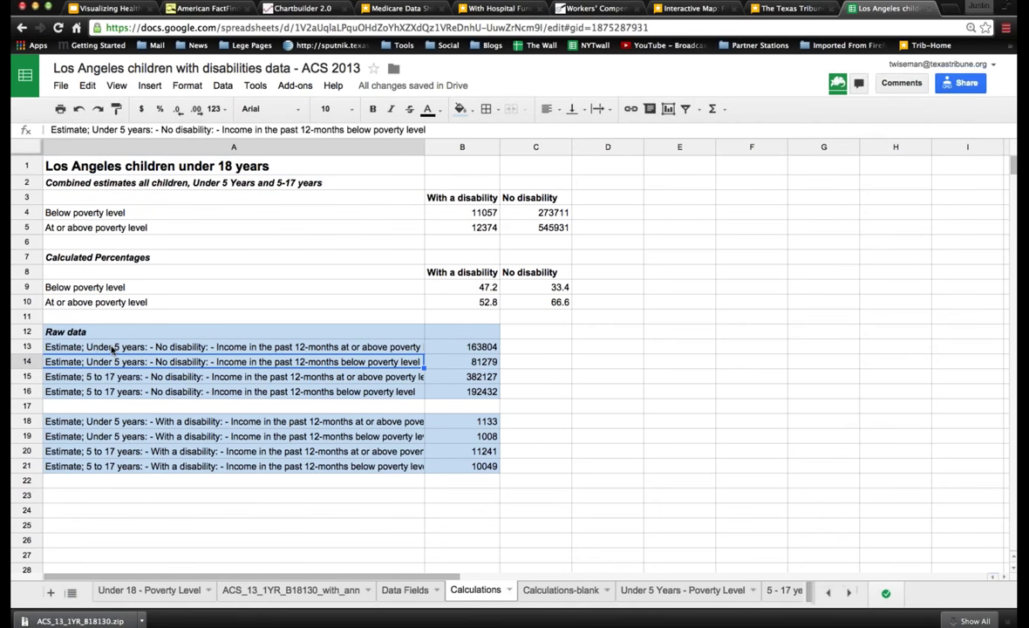
pyautogui.click(111, 348)
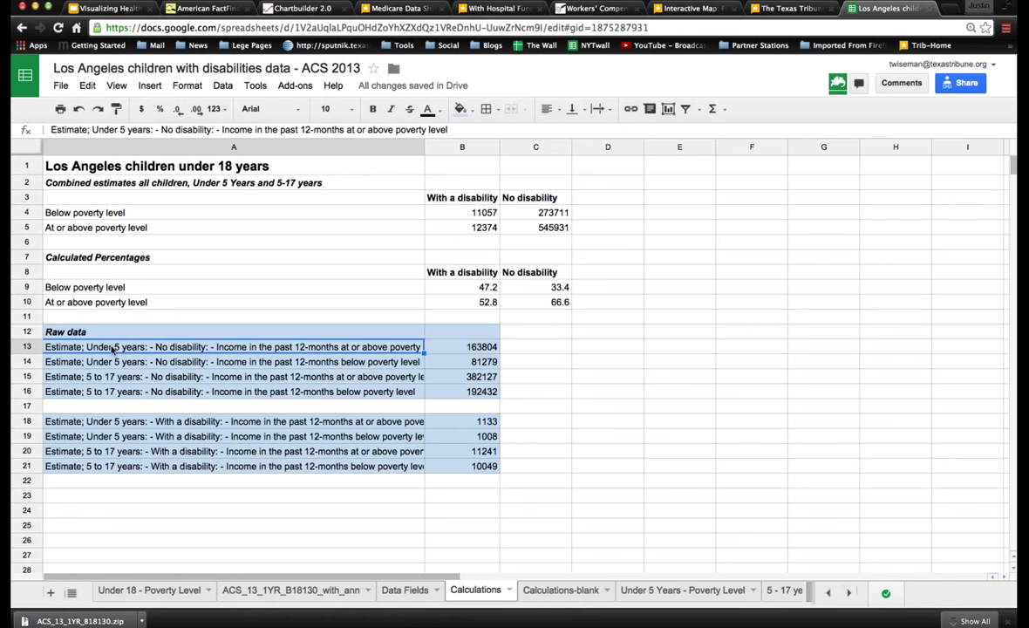
pyautogui.press('Return')
pyautogui.press('Return')
pyautogui.press('Return')
pyautogui.press('Return')
pyautogui.press('Return')
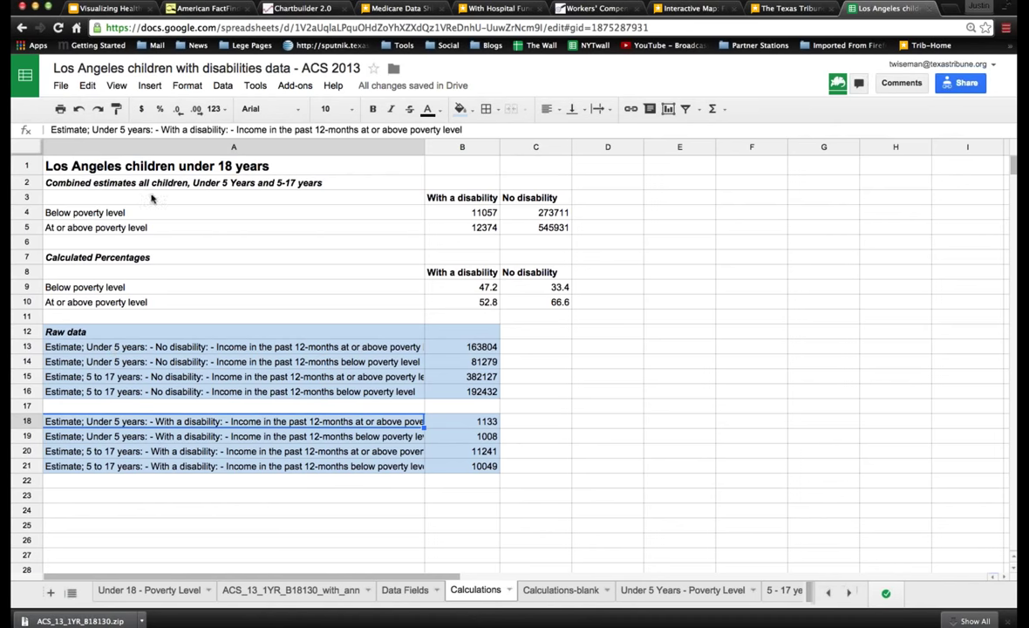
pyautogui.click(553, 593)
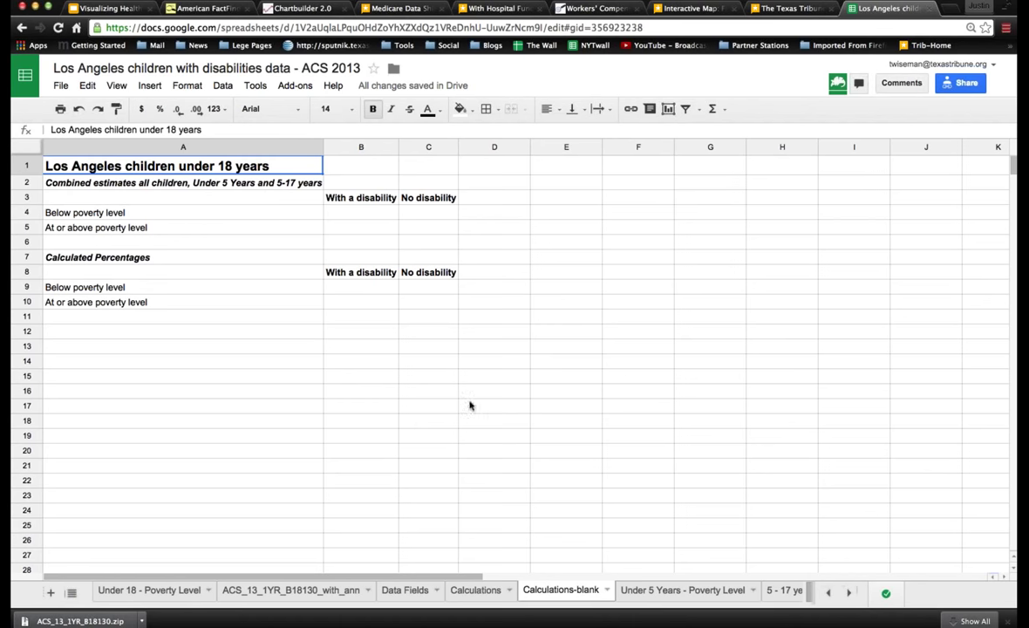
pyautogui.click(475, 590)
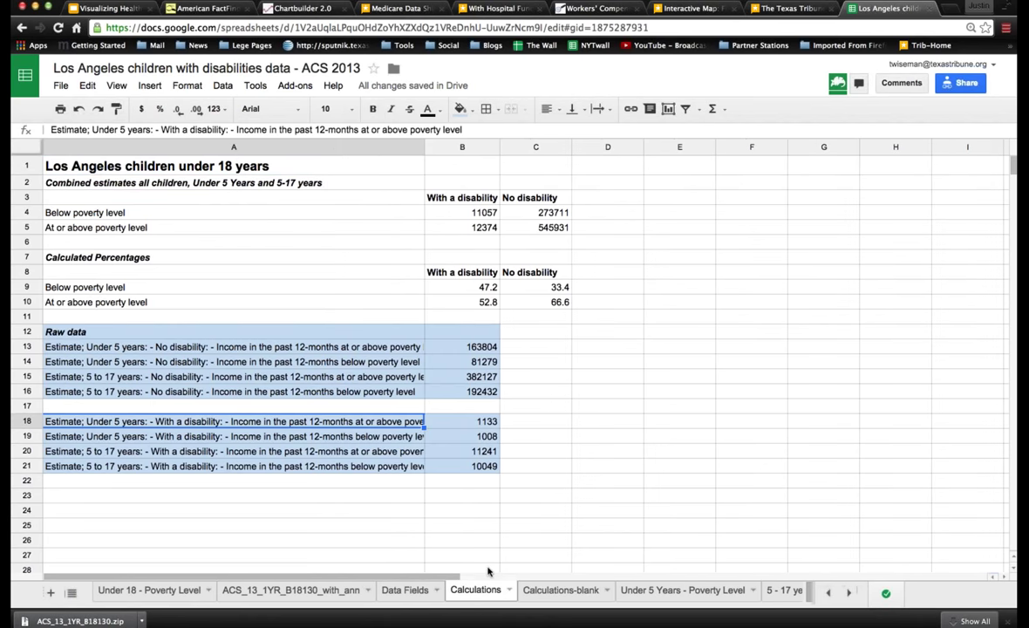
pyautogui.click(447, 216)
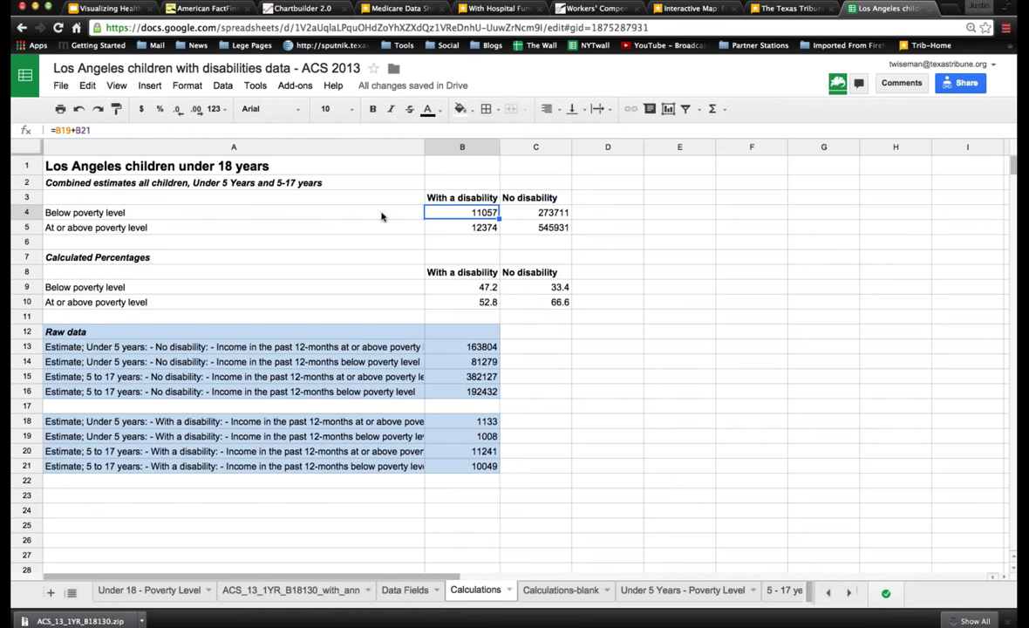
pyautogui.doubleClick(442, 214)
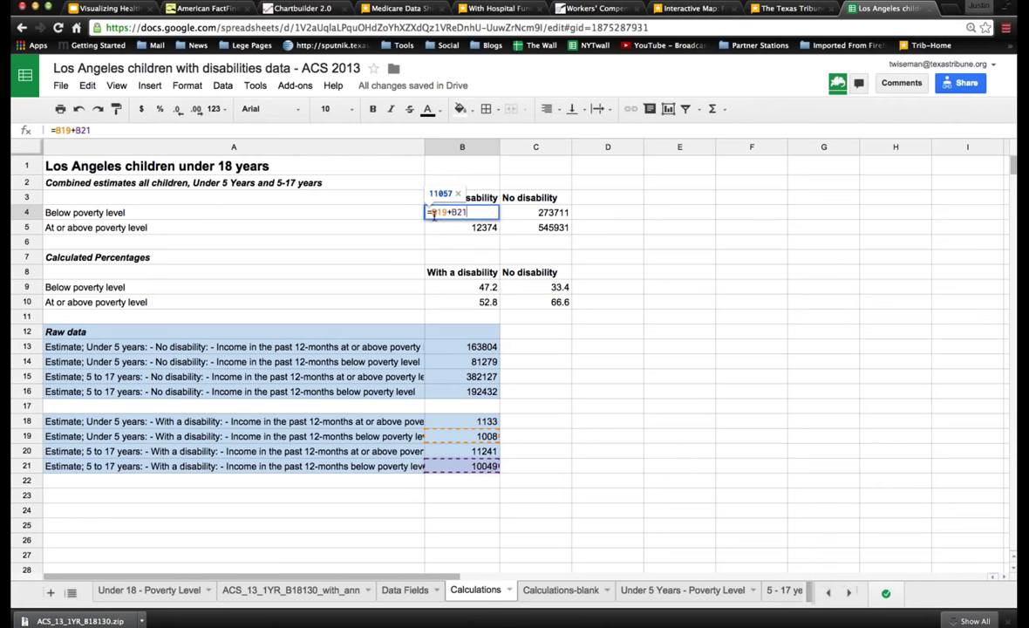
pyautogui.press('Escape')
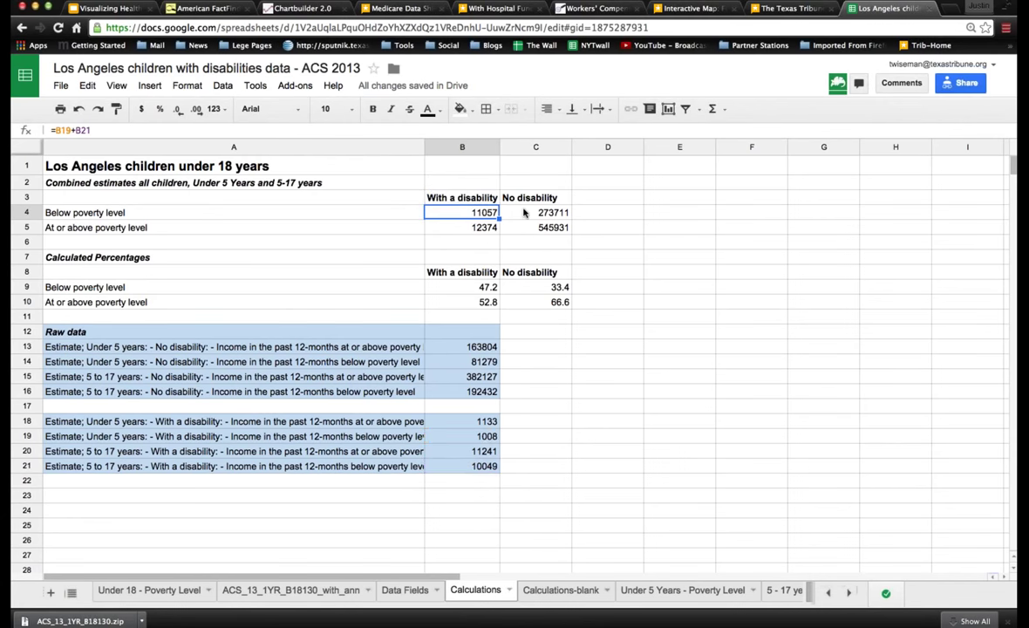
pyautogui.doubleClick(524, 212)
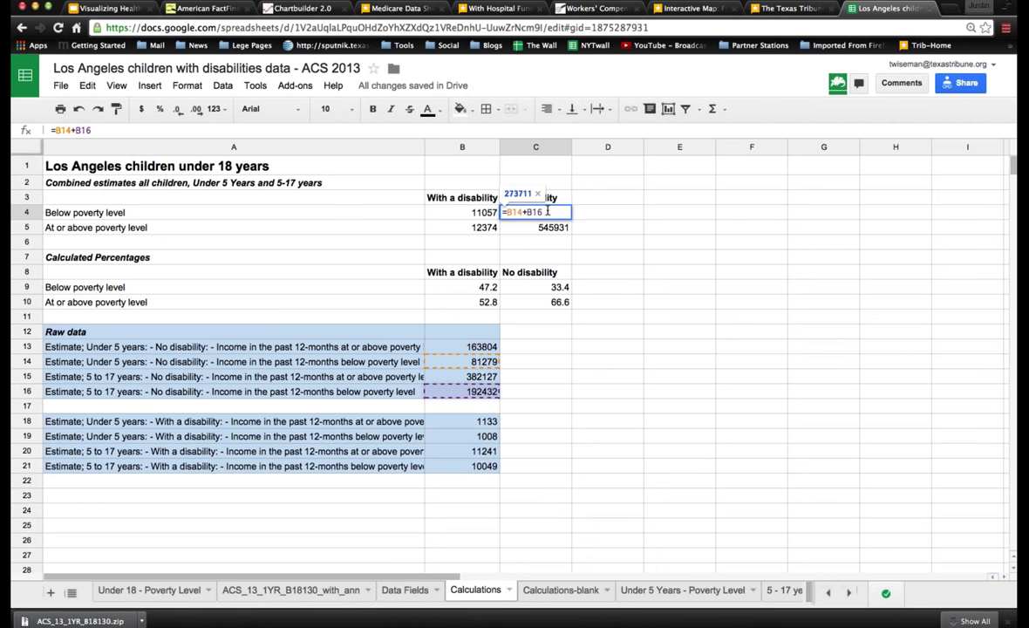
pyautogui.press('Escape')
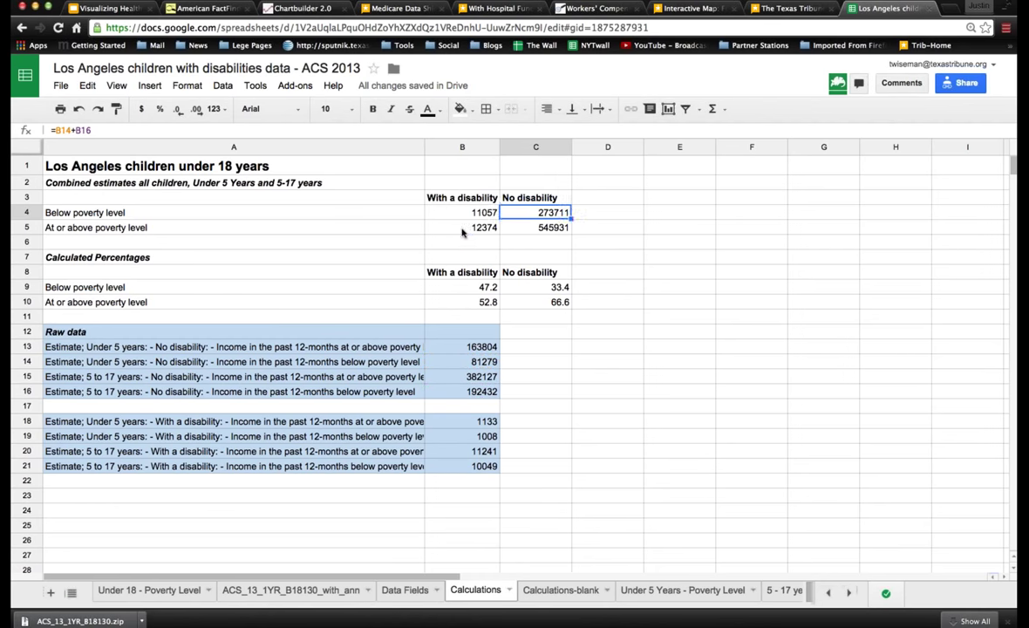
pyautogui.click(464, 231)
pyautogui.doubleClick(464, 228)
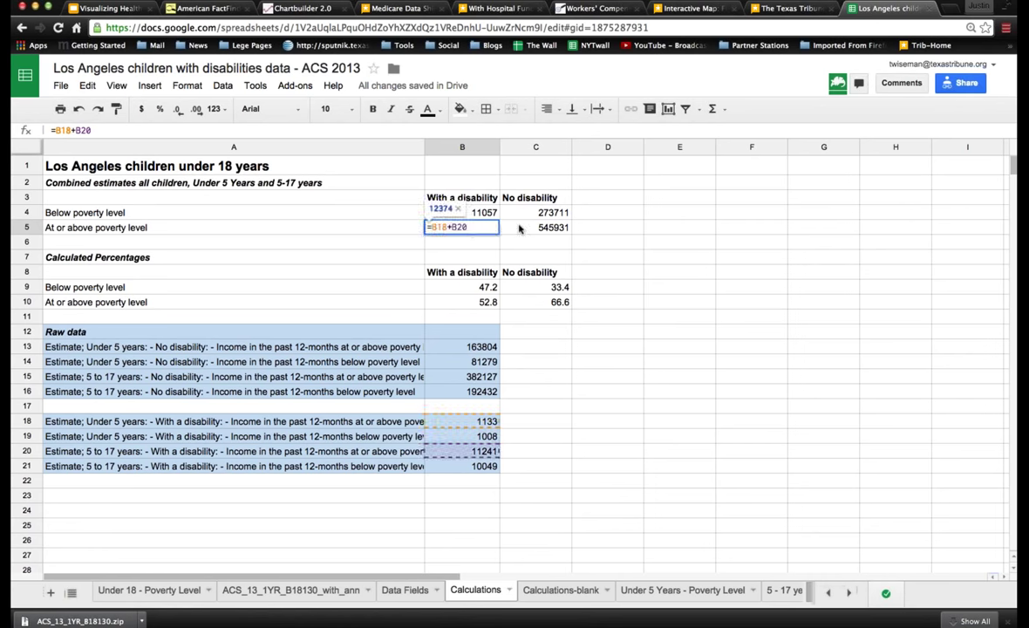
pyautogui.press('Escape')
pyautogui.doubleClick(524, 228)
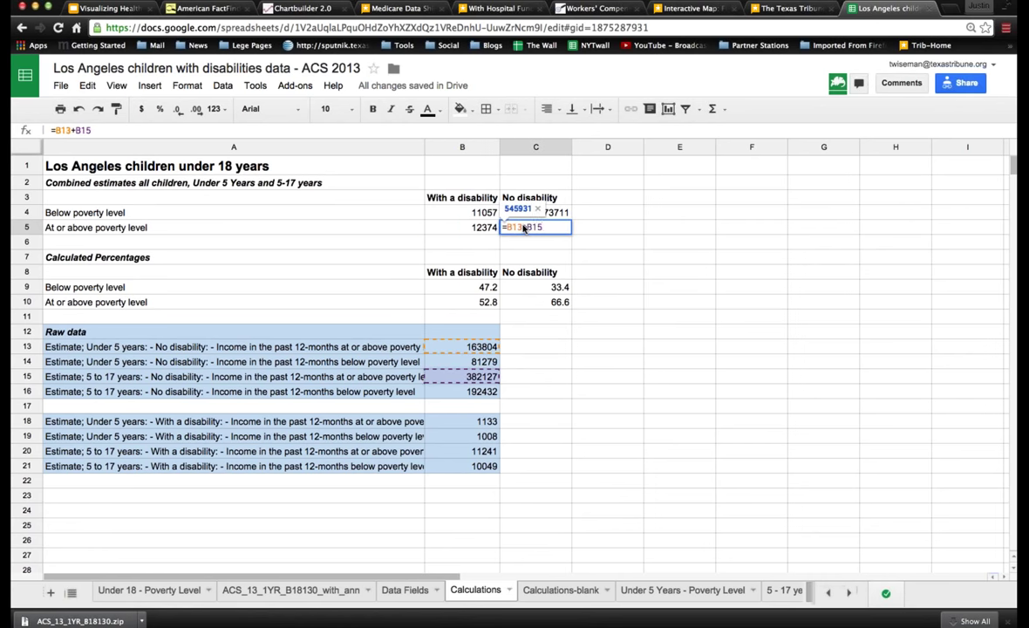
pyautogui.press('Escape')
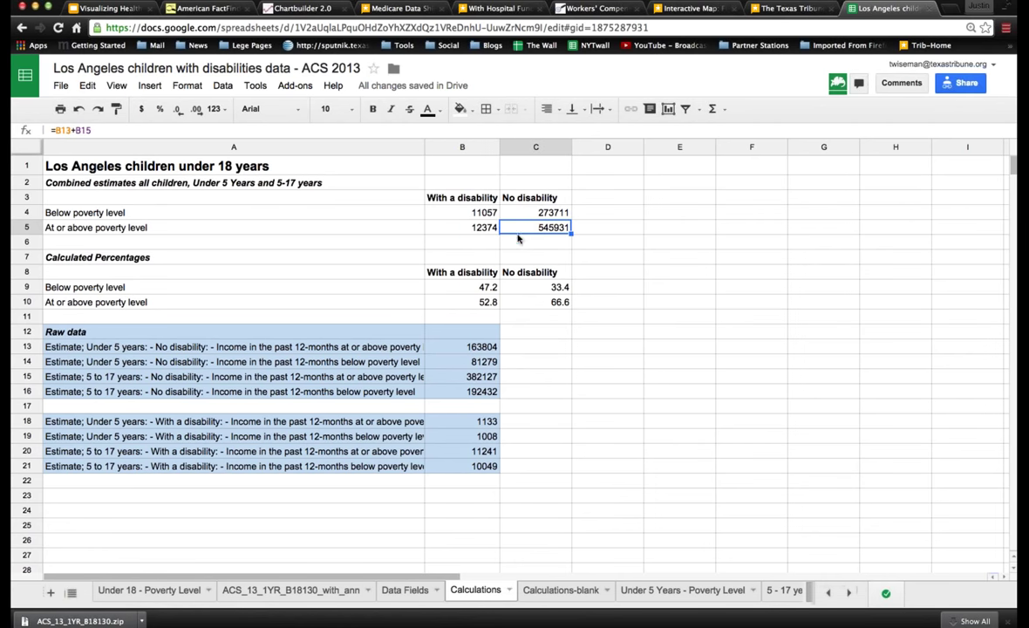
# Inspect B9's percentage formula and the ROUND help, restoring the 47.2 formula after an accidental clear
pyautogui.click(477, 288)
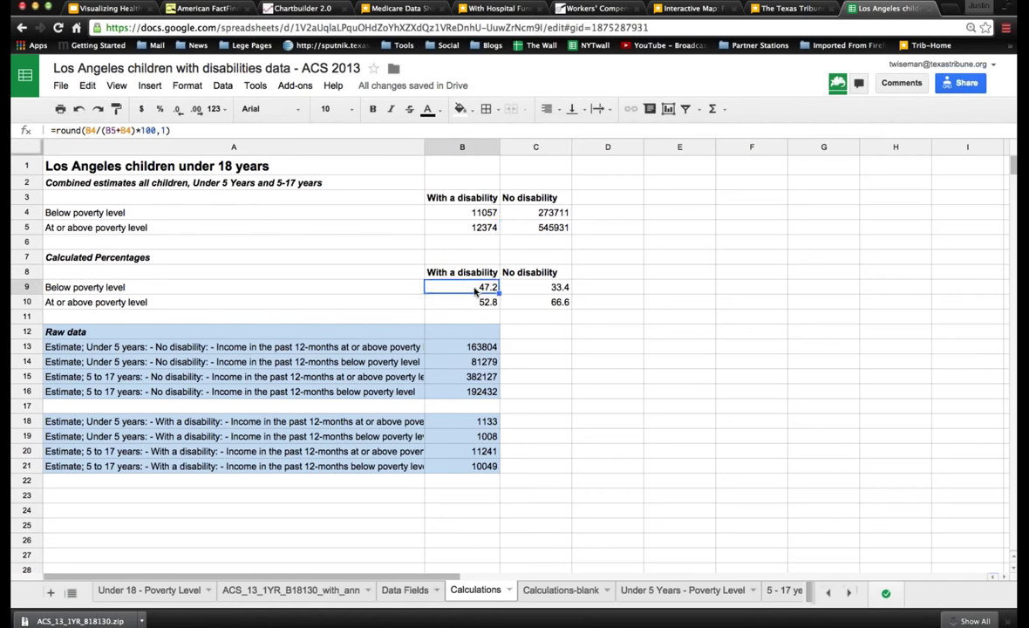
pyautogui.doubleClick(477, 288)
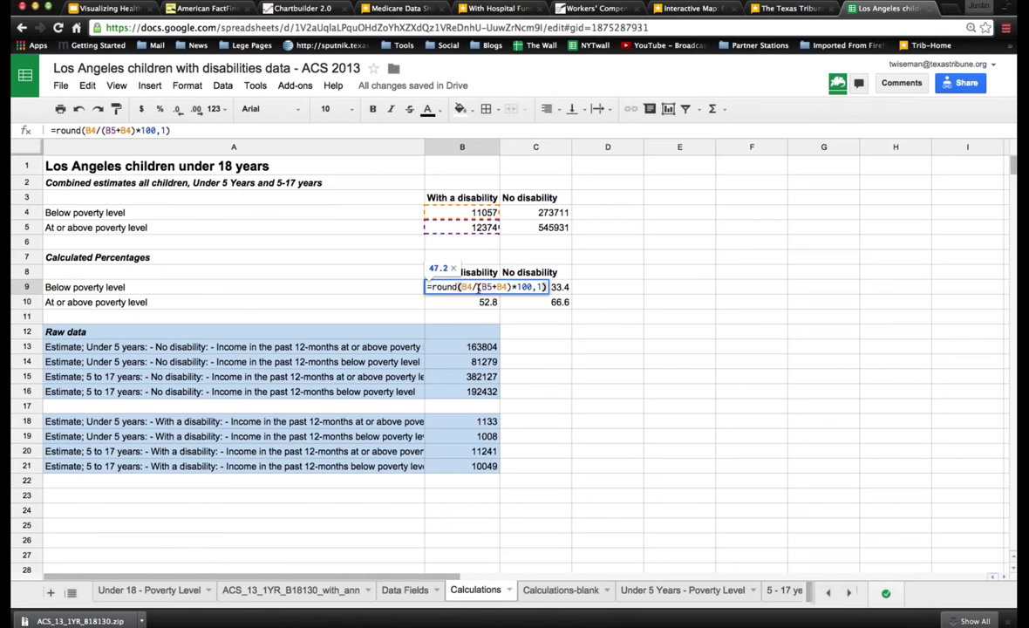
pyautogui.click(485, 287)
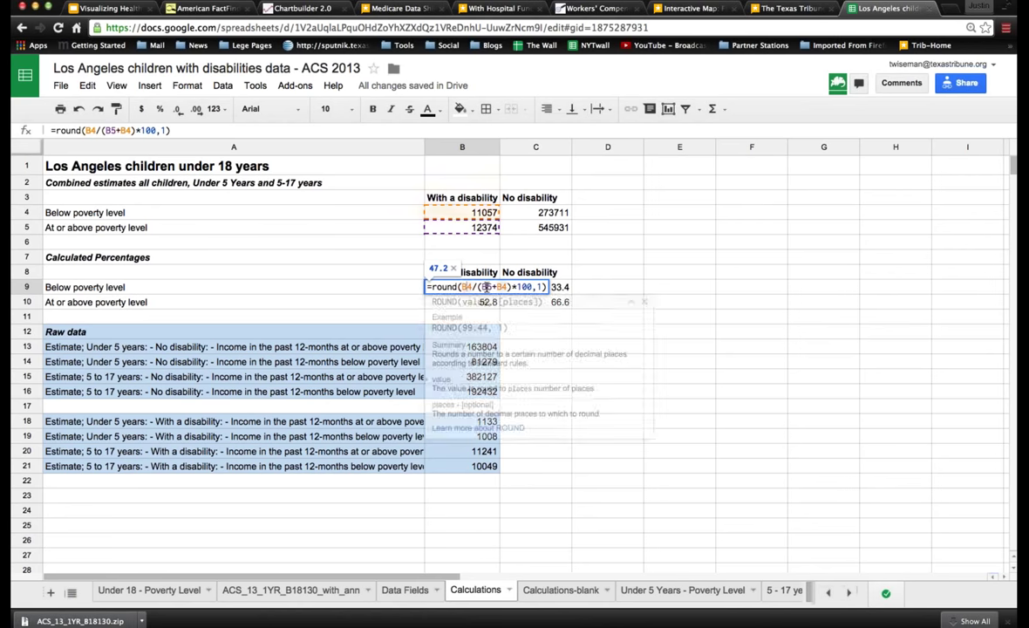
pyautogui.click(490, 287)
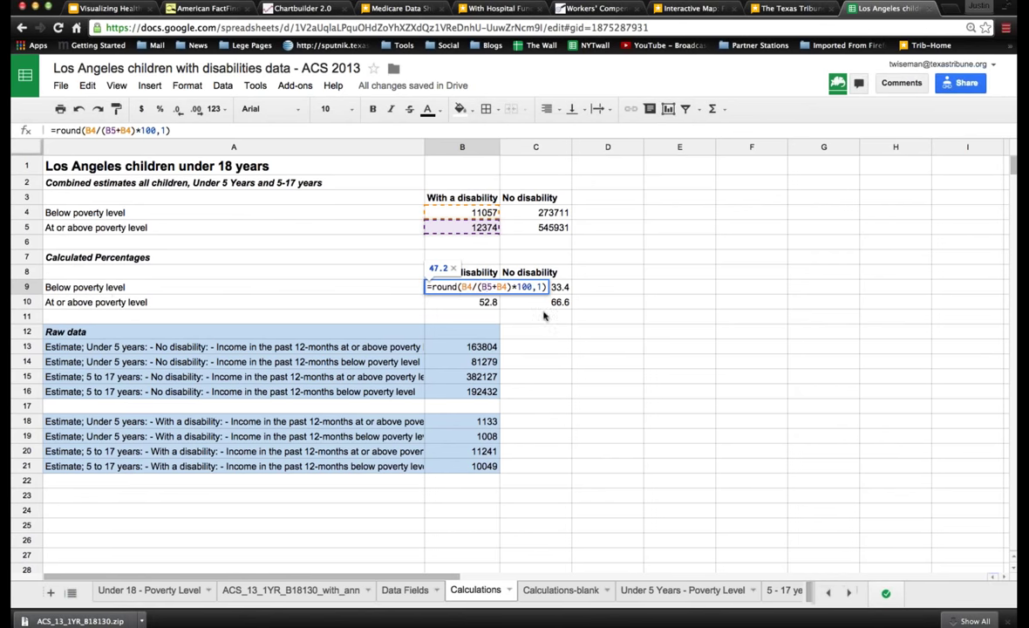
pyautogui.click(513, 287)
pyautogui.click(449, 314)
pyautogui.doubleClick(531, 287)
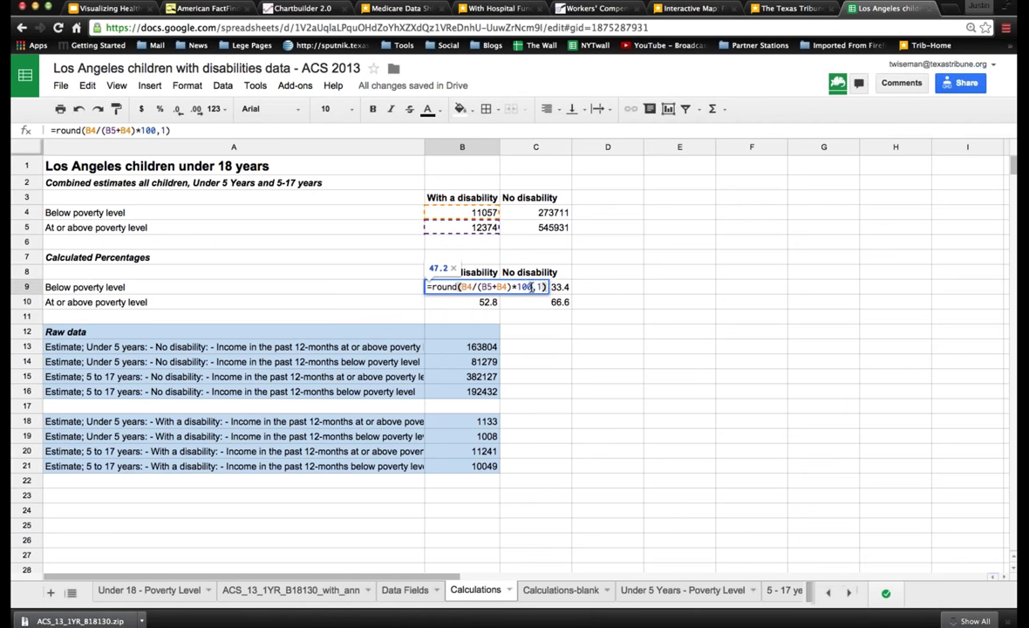
pyautogui.click(509, 287)
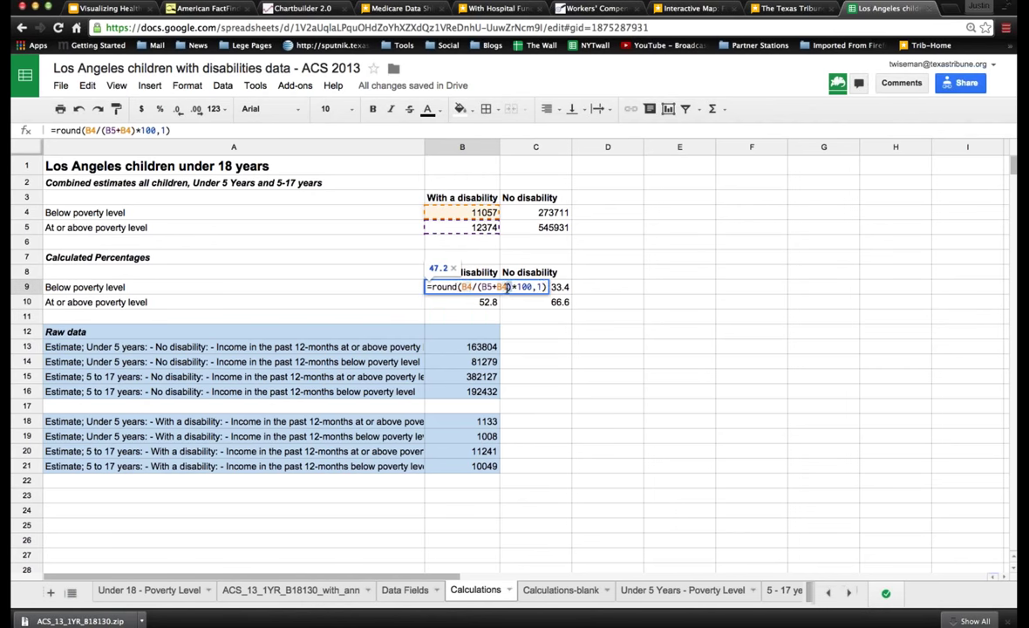
pyautogui.hotkey('ctrl', 'a')
pyautogui.press('BackSpace')
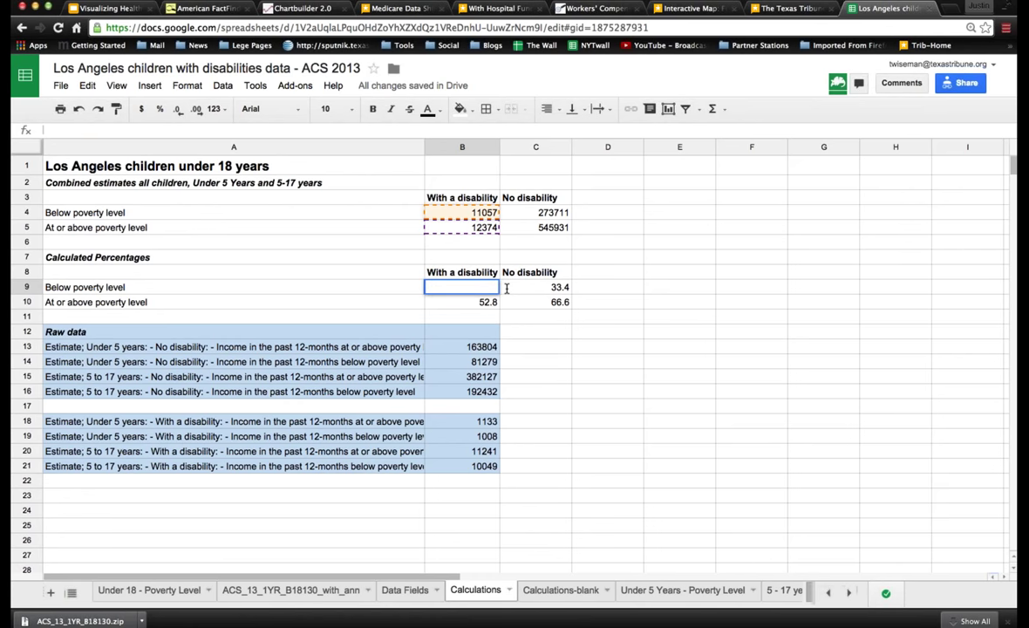
pyautogui.write('=')
pyautogui.press('Escape')
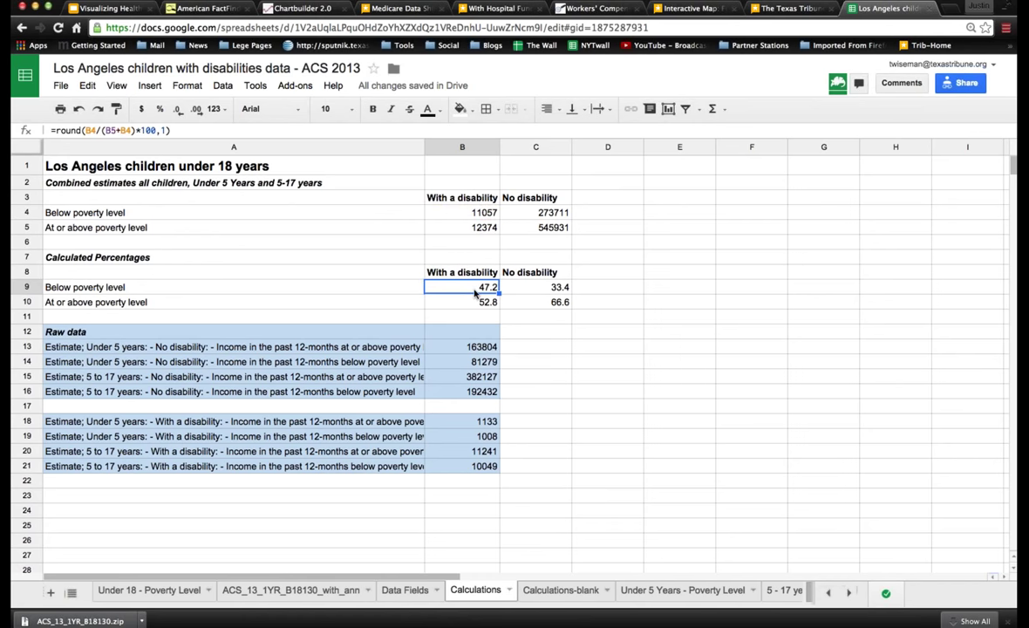
# Check the ROUND(...,1) percentage formulas in B9 and C10, leaving both unchanged
pyautogui.doubleClick(476, 287)
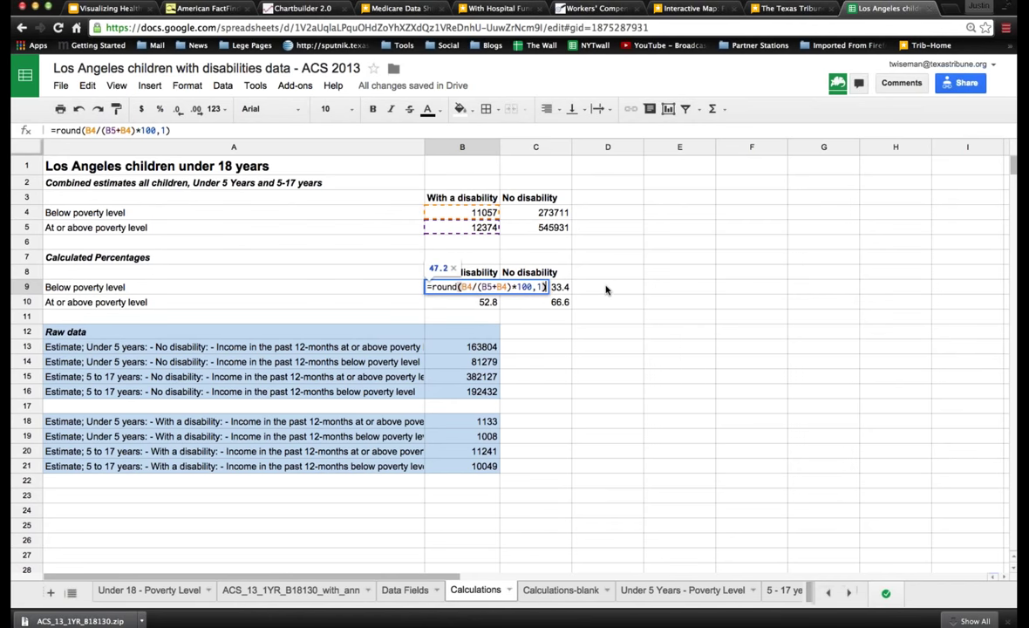
pyautogui.moveTo(508, 287); pyautogui.dragTo(480, 287)
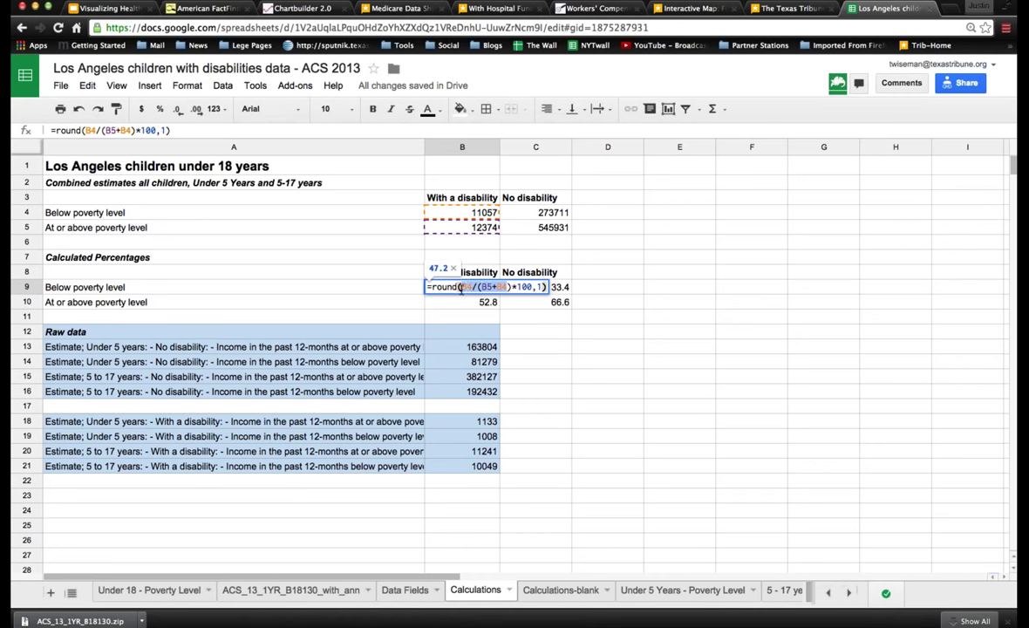
pyautogui.keyDown('shift'); pyautogui.click(460, 289); pyautogui.keyUp('shift')
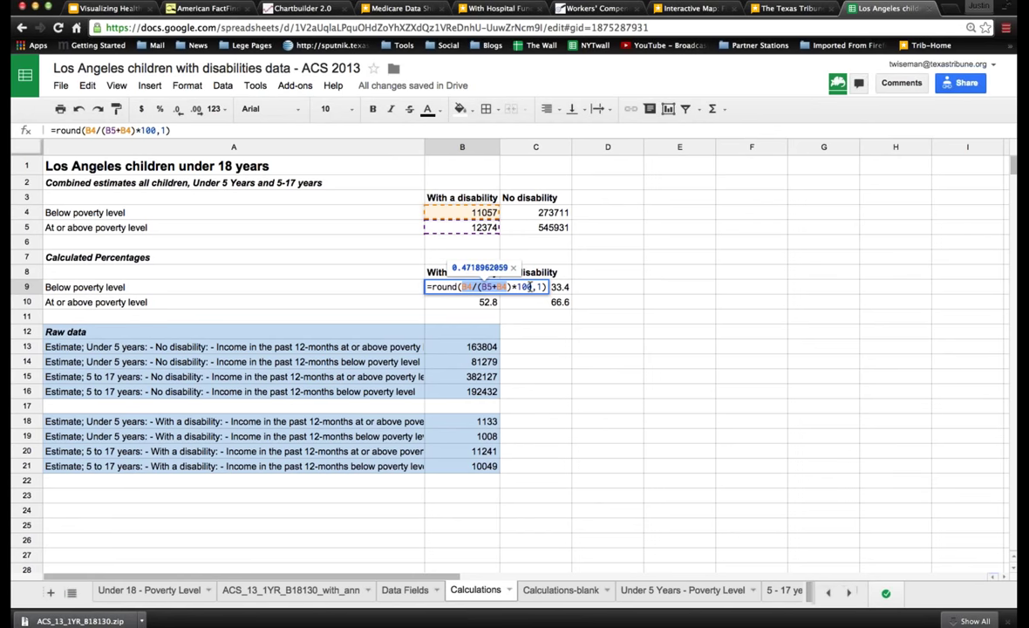
pyautogui.moveTo(532, 287); pyautogui.dragTo(461, 288)
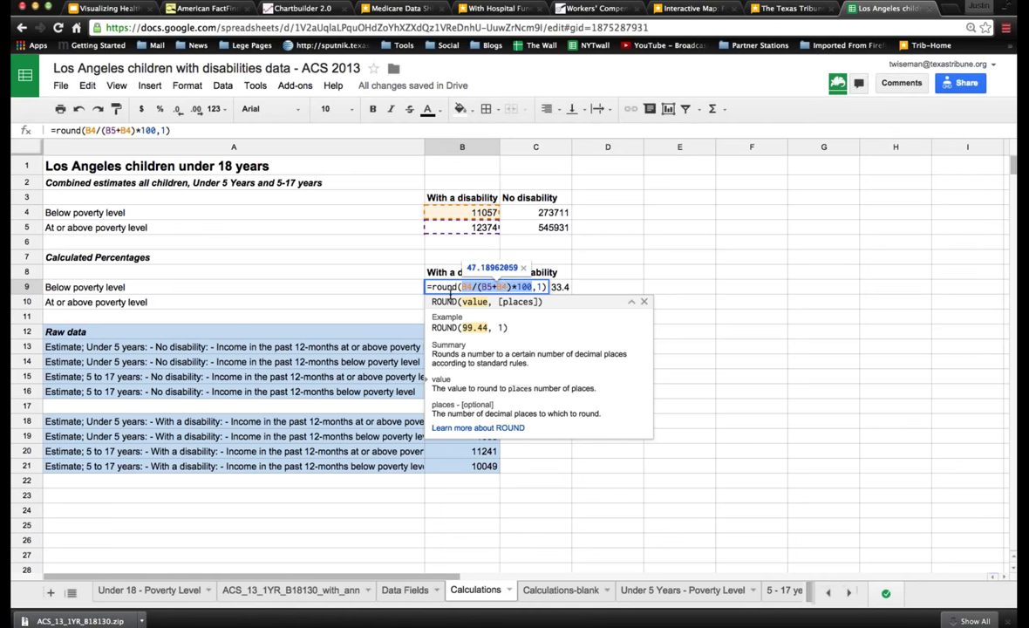
pyautogui.click(536, 286)
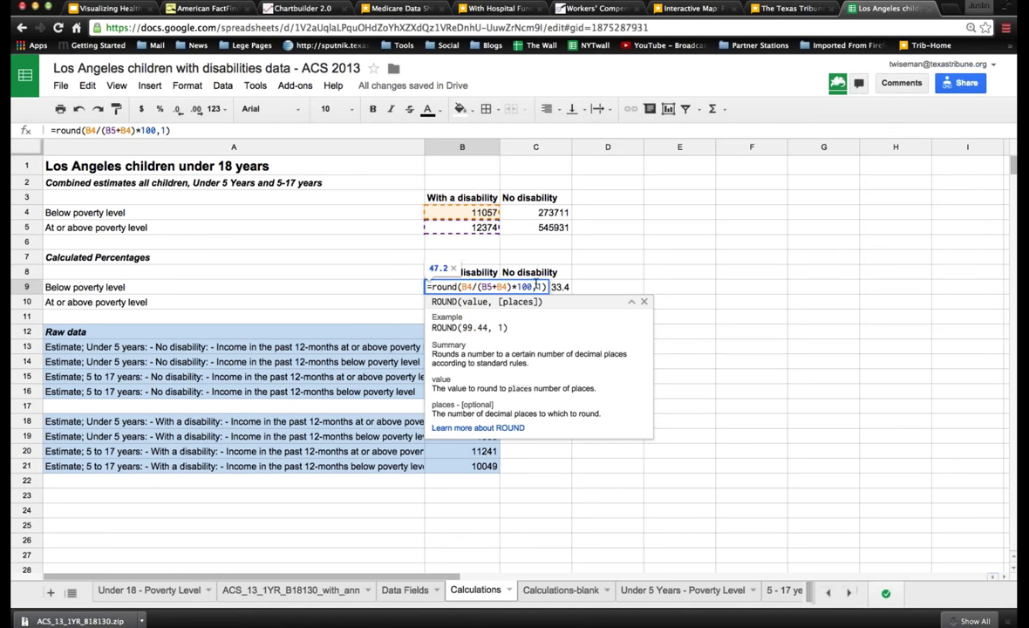
pyautogui.click(539, 286)
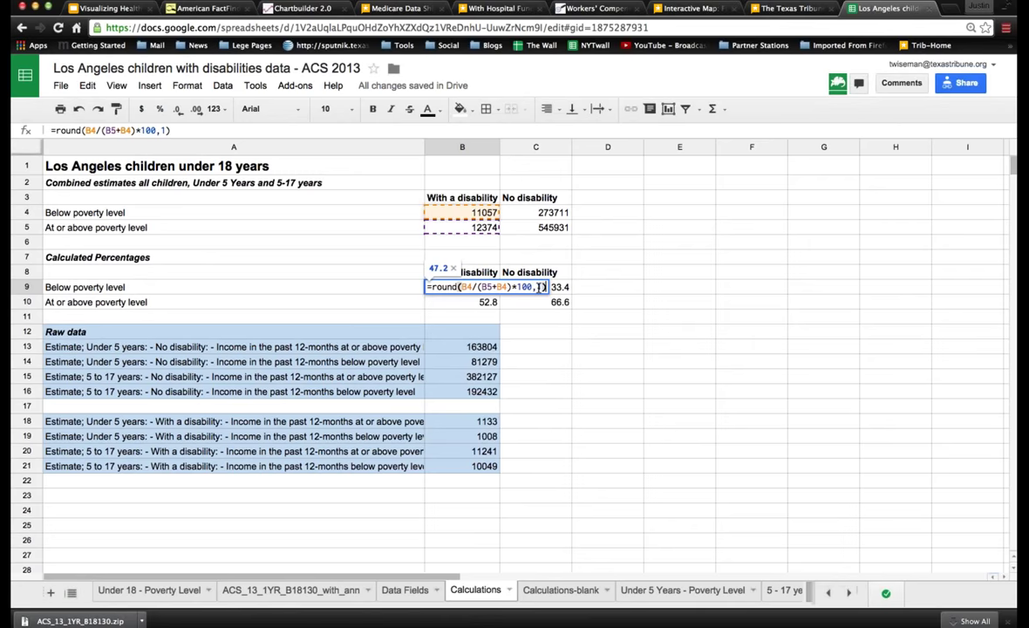
pyautogui.click(537, 287)
pyautogui.click(400, 277)
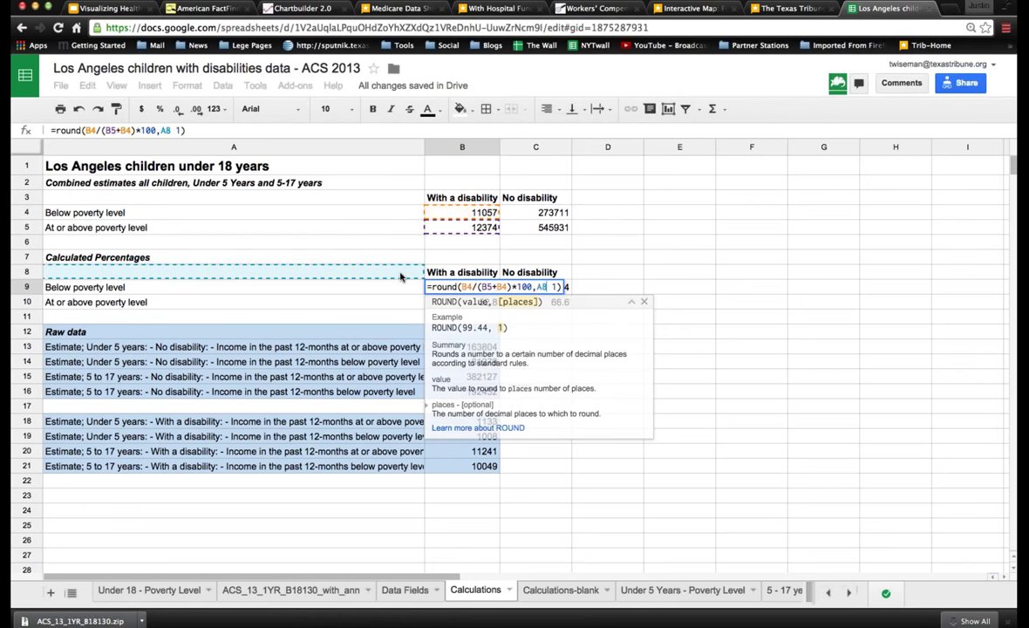
pyautogui.press('Escape')
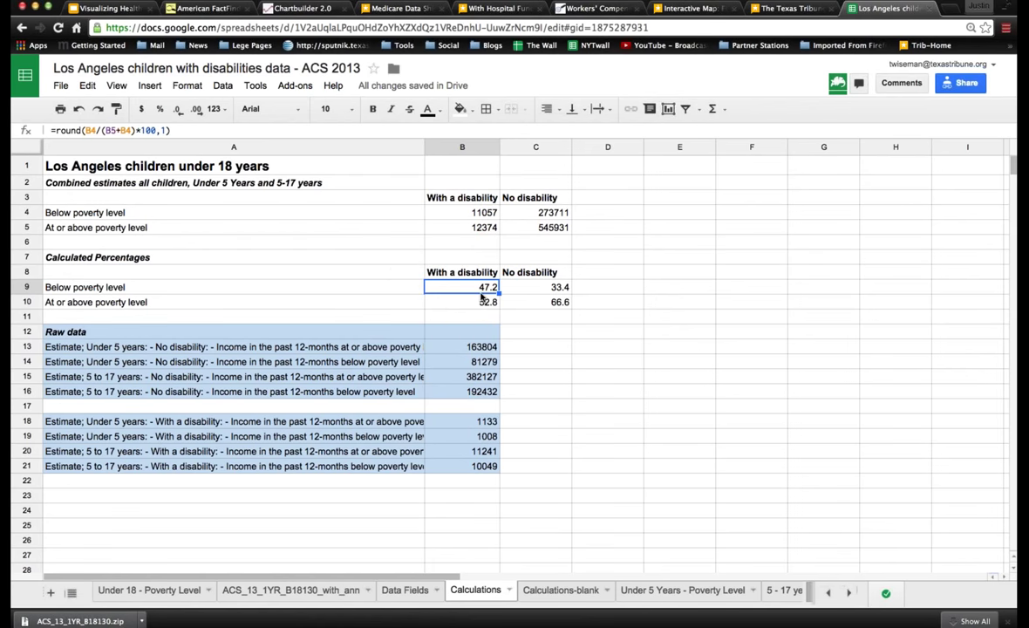
pyautogui.doubleClick(556, 300)
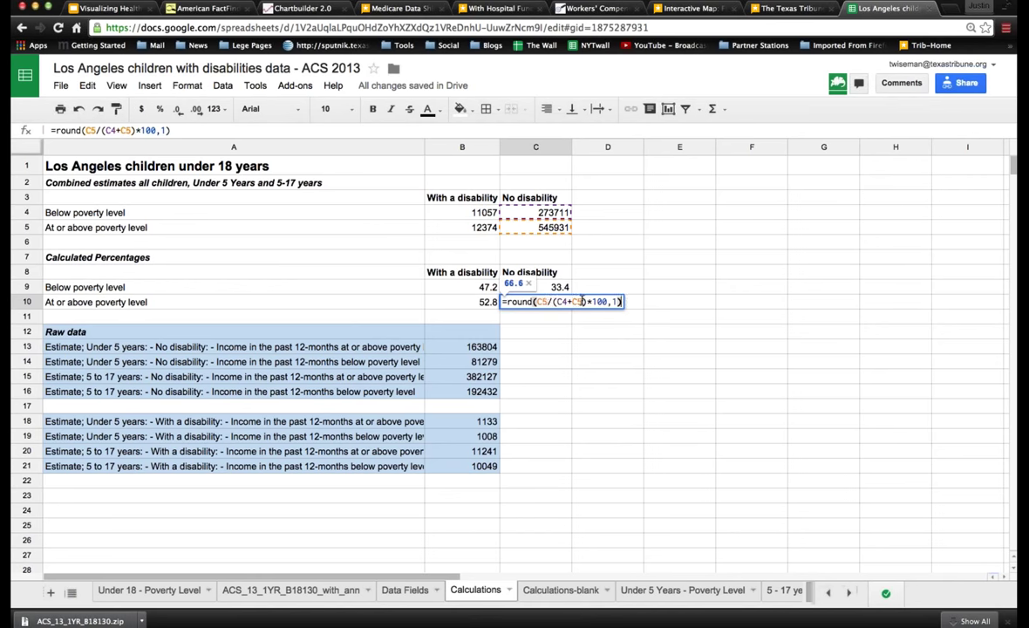
pyautogui.click(534, 302)
pyautogui.press('Escape')
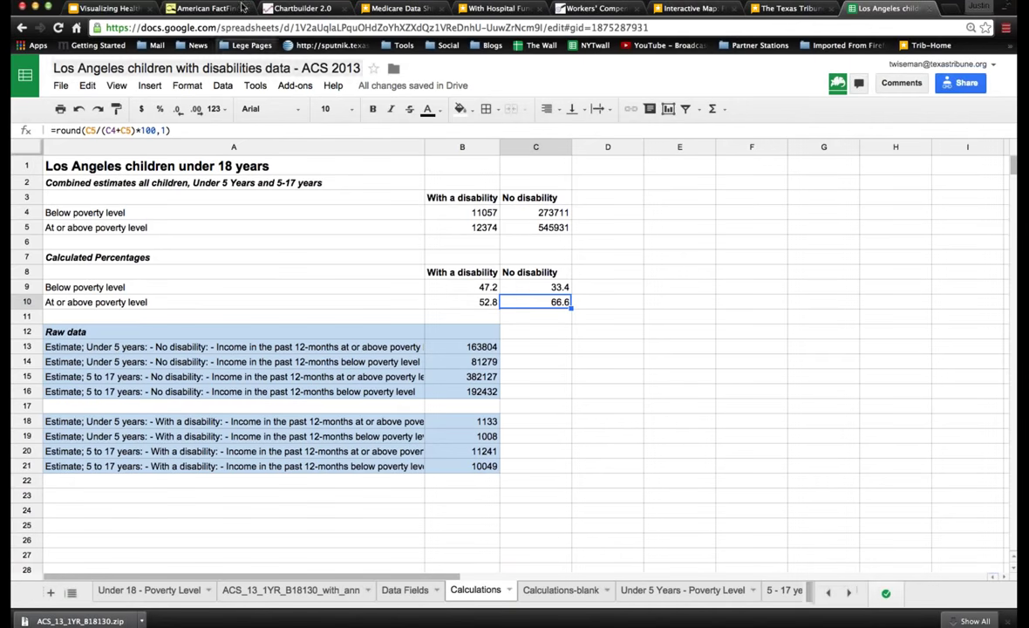
# Page through the tutorial slides to 'Now you're ready to chart!' and follow the Datawrapper.de link
pyautogui.click(125, 11)
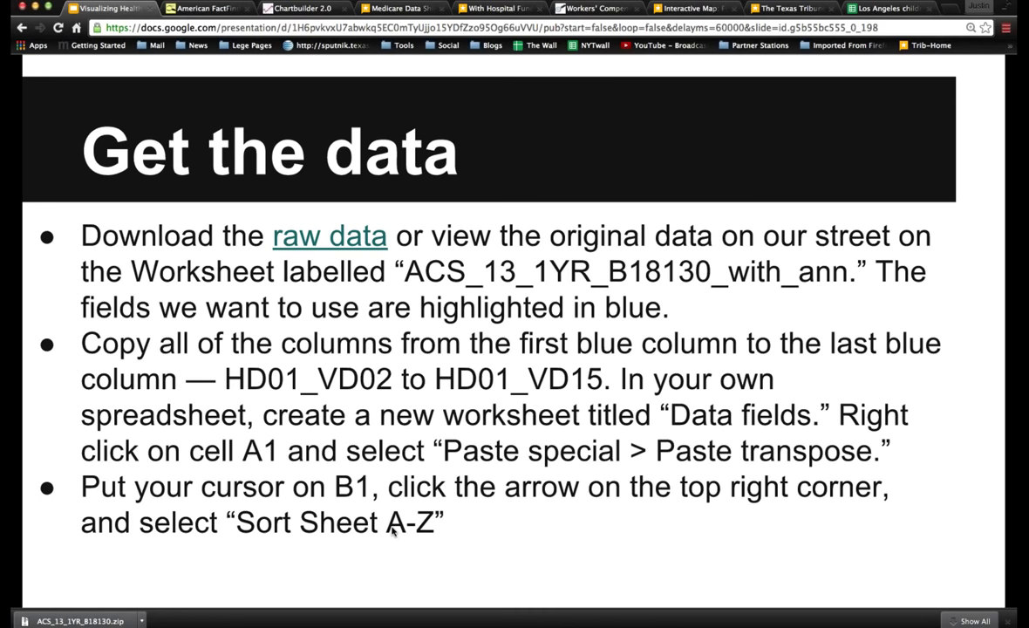
pyautogui.click(393, 533)
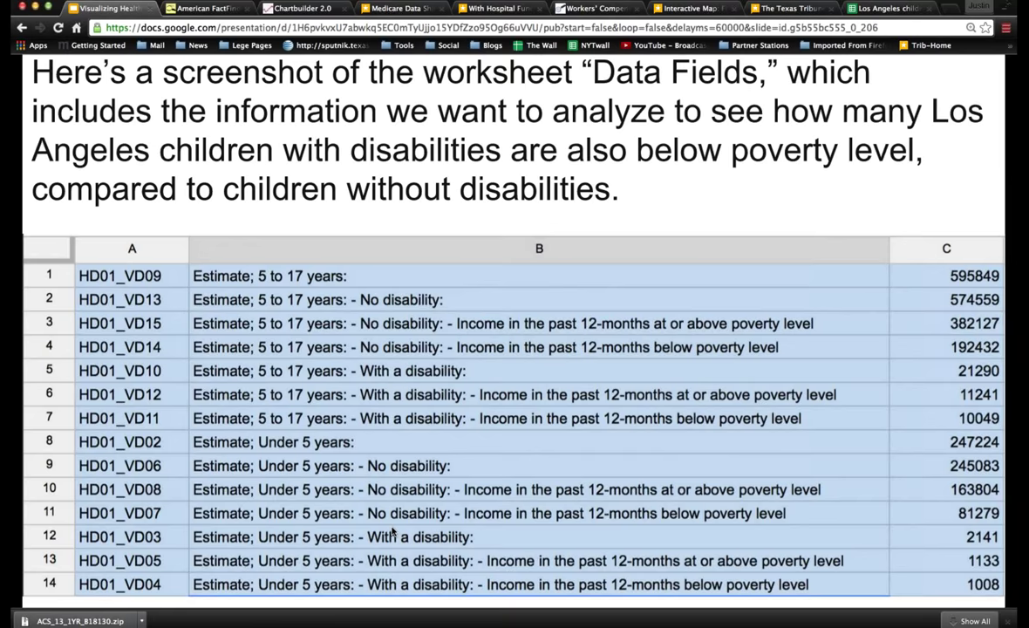
pyautogui.click(392, 531)
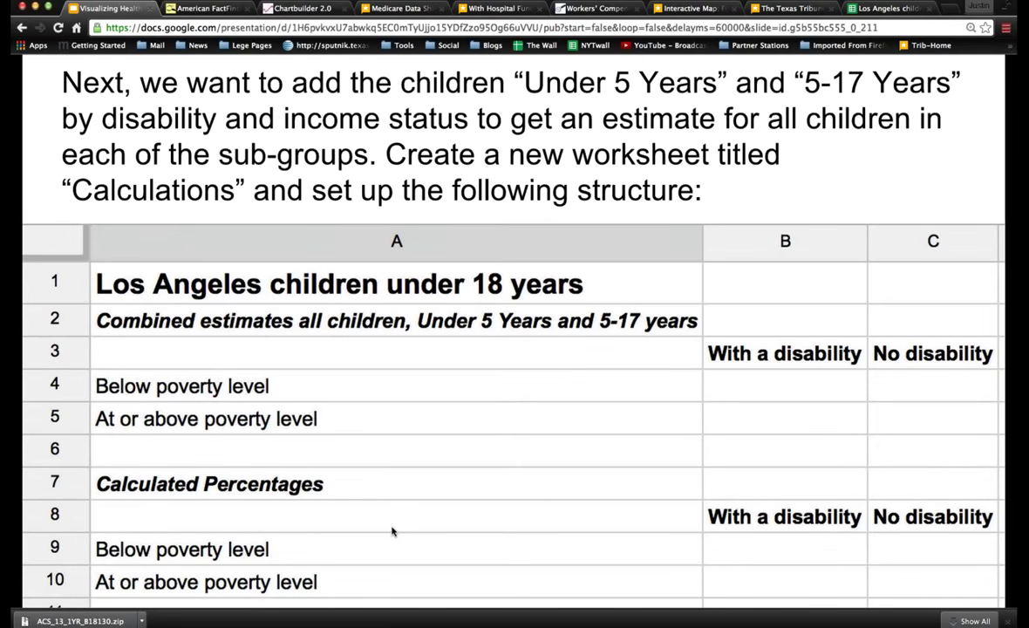
pyautogui.click(392, 531)
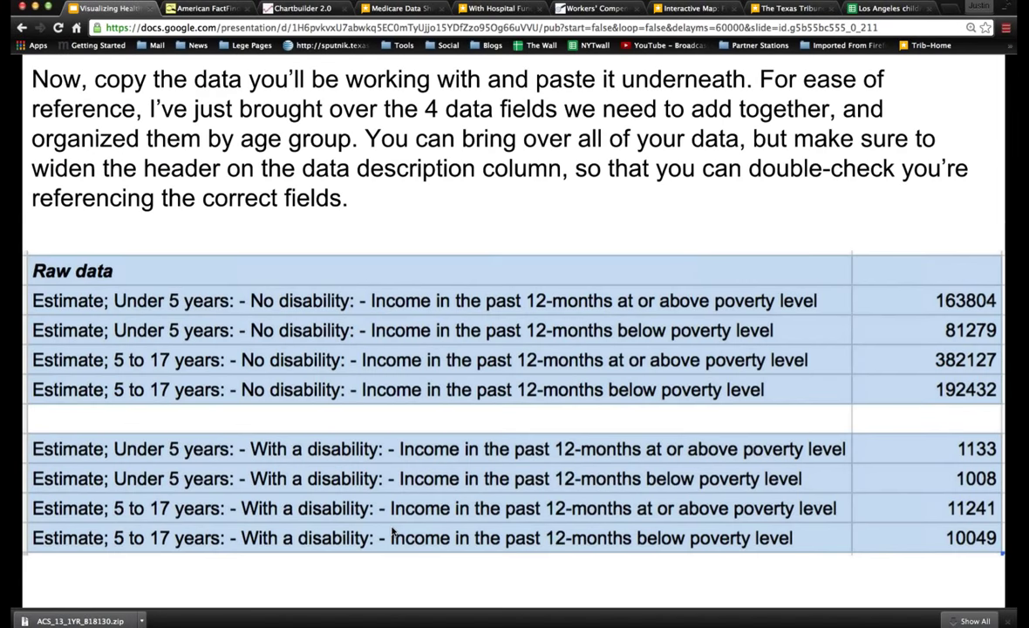
pyautogui.click(392, 532)
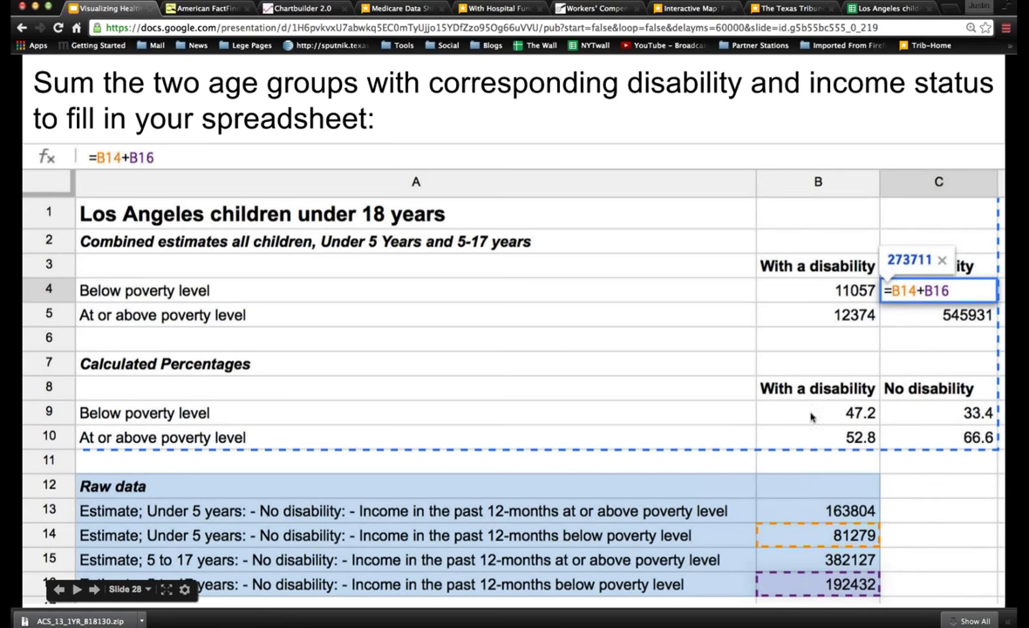
pyautogui.click(808, 548)
pyautogui.click(808, 548)
pyautogui.click(806, 546)
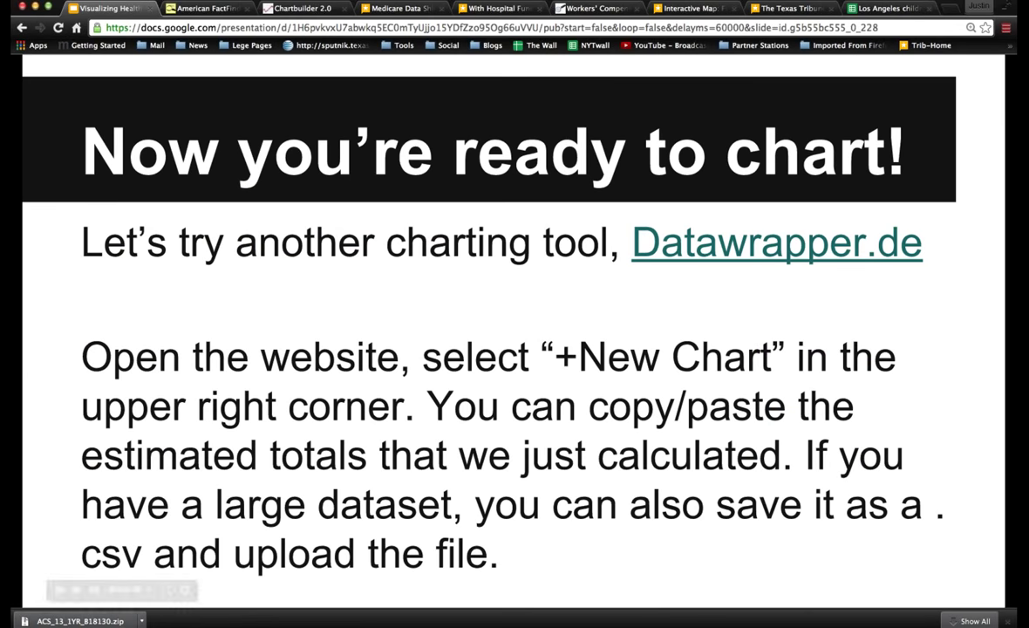
pyautogui.click(719, 261)
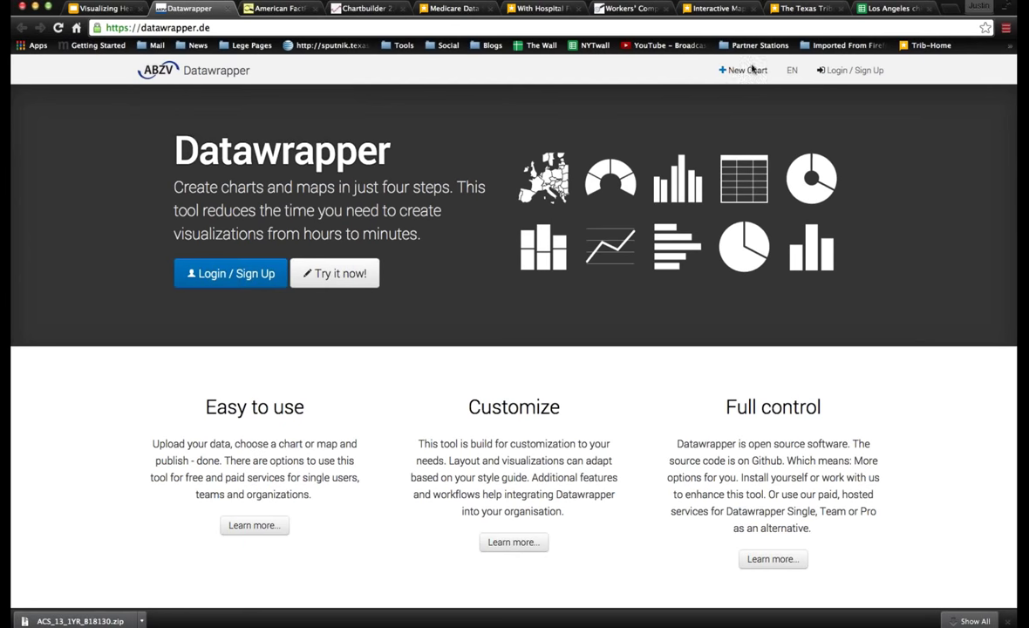
# Start a new chart with the Net borrowing of Germany sample data and preview it
pyautogui.click(739, 77)
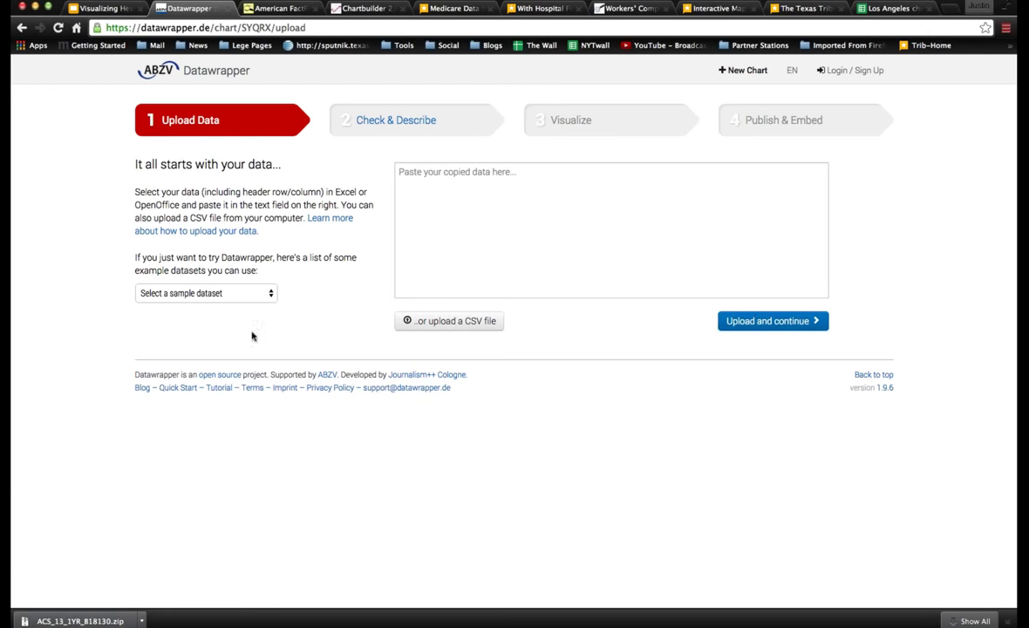
pyautogui.click(249, 295)
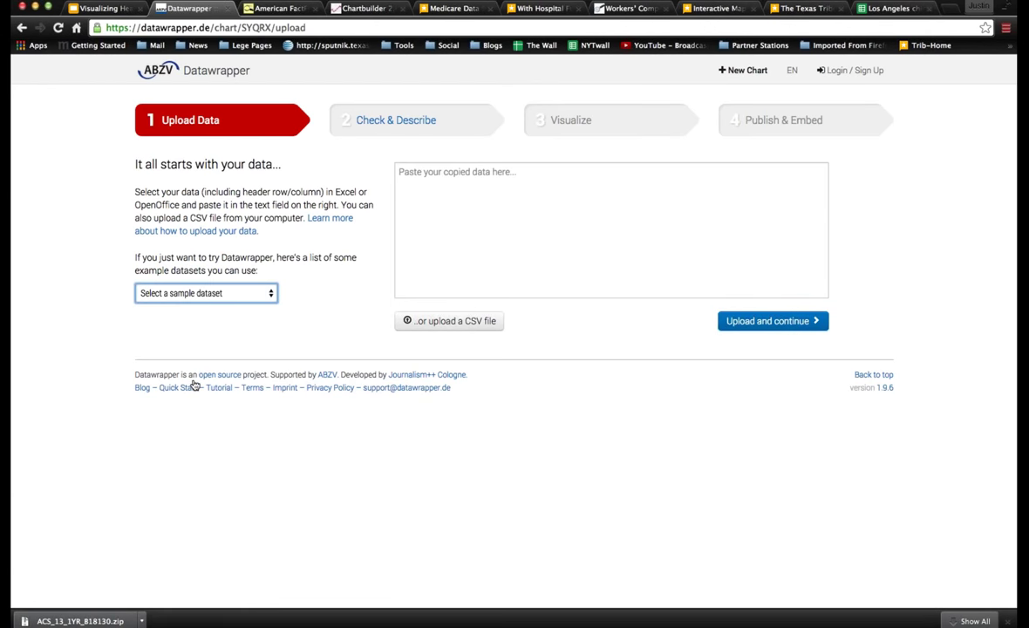
pyautogui.click(196, 384)
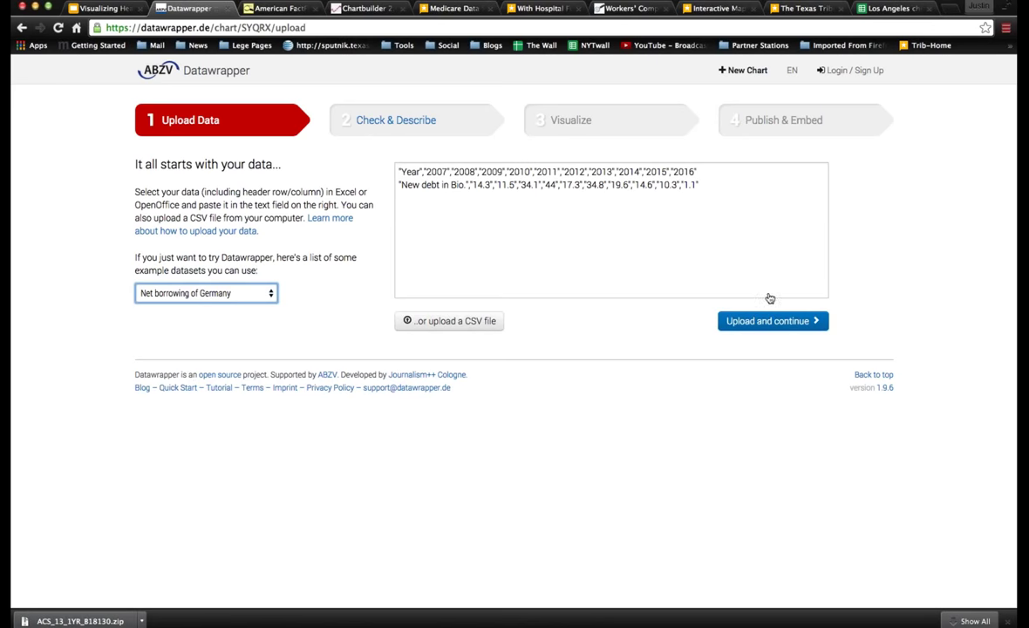
pyautogui.click(754, 320)
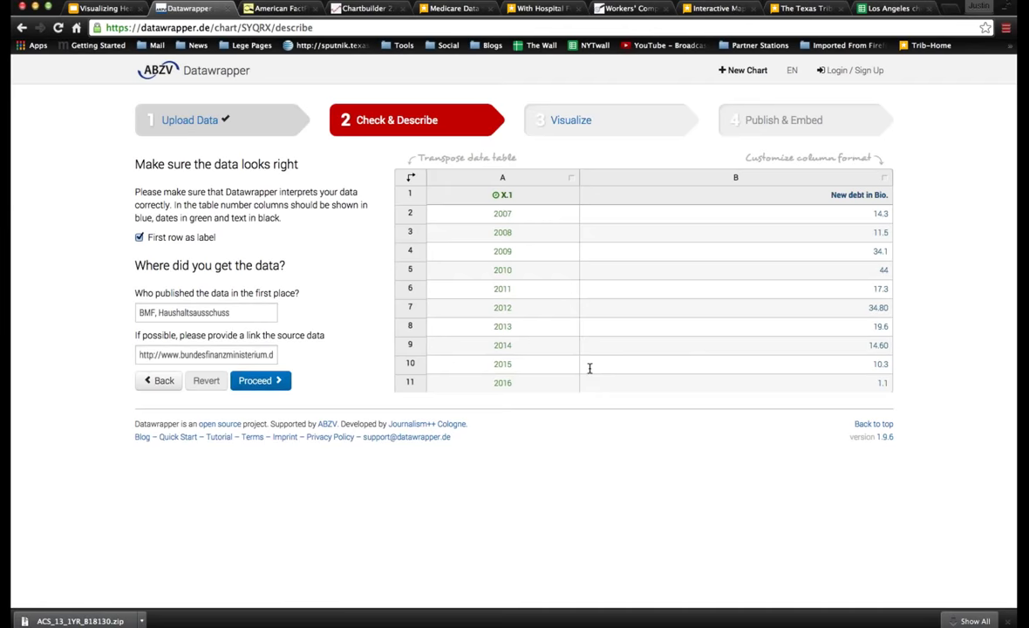
pyautogui.click(255, 381)
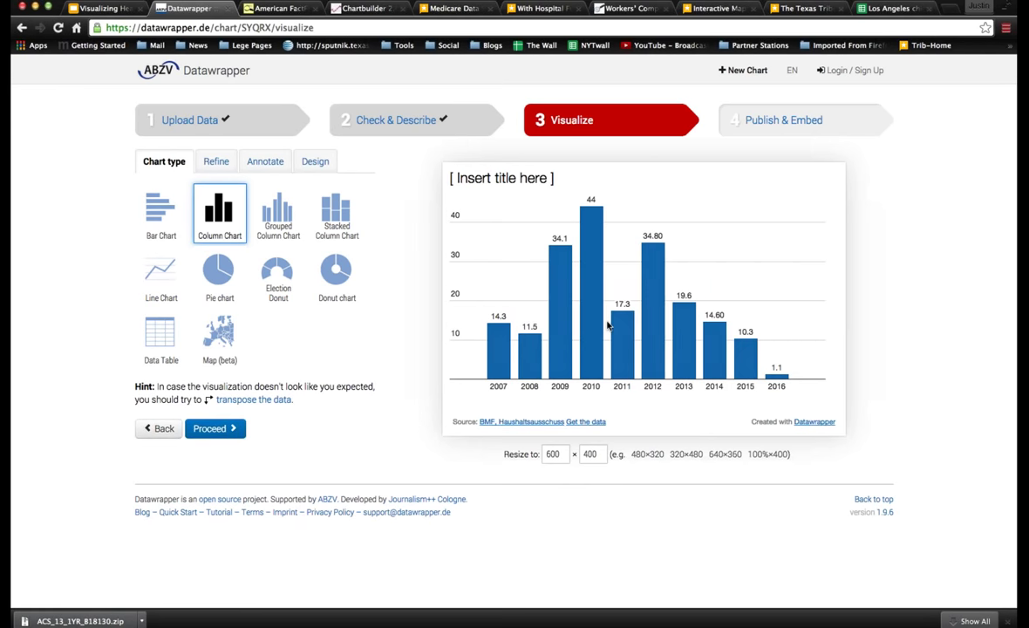
pyautogui.click(595, 318)
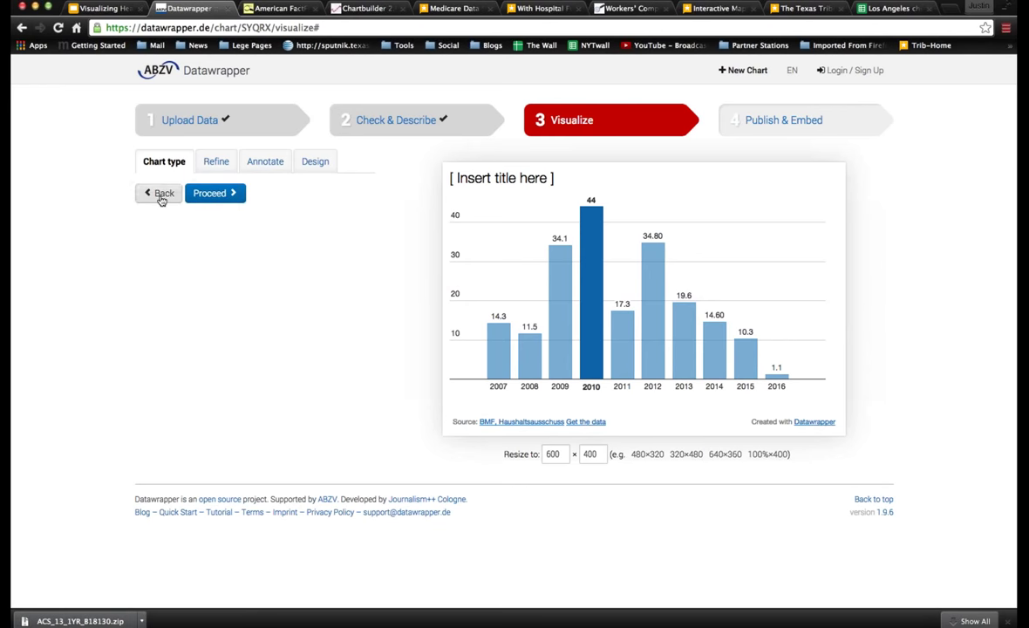
# Clear the sample data from the upload box and return to the disability spreadsheet
pyautogui.click(162, 194)
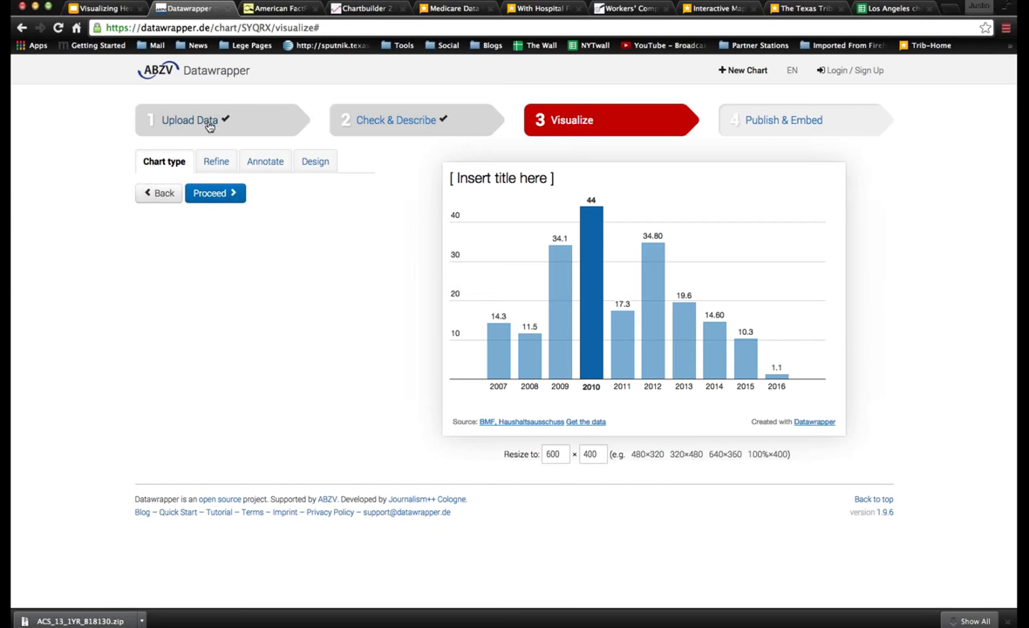
pyautogui.click(209, 126)
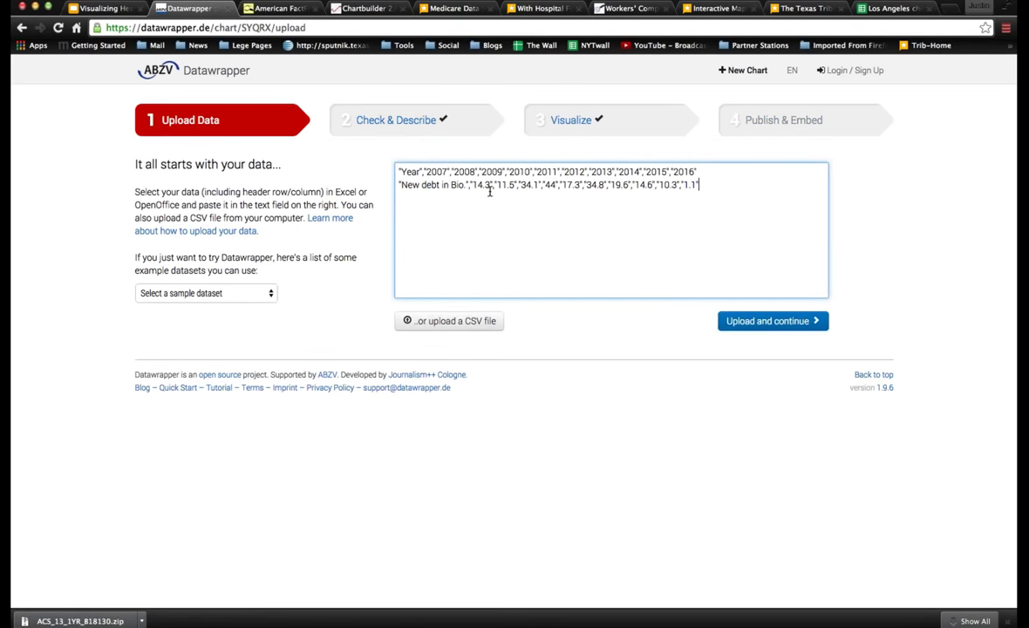
pyautogui.press('super+a')
pyautogui.press('BackSpace')
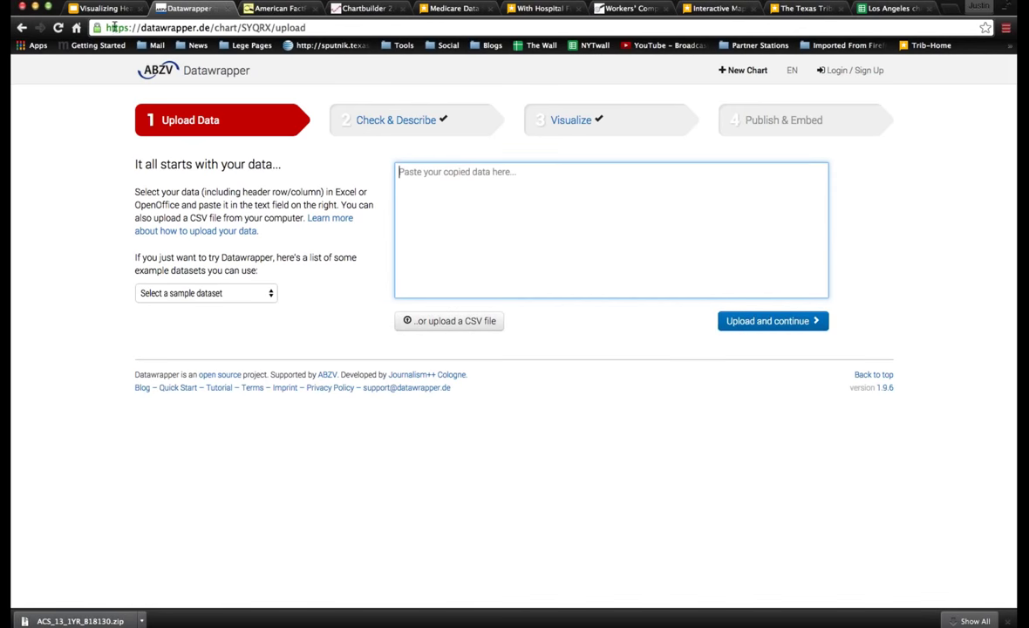
pyautogui.click(881, 9)
# Copy the combined estimates table A3:C5 from the Calculations sheet and return to Datawrapper
pyautogui.press('Up')
pyautogui.press('Up')
pyautogui.press('Up')
pyautogui.press('Up')
pyautogui.press('Up')
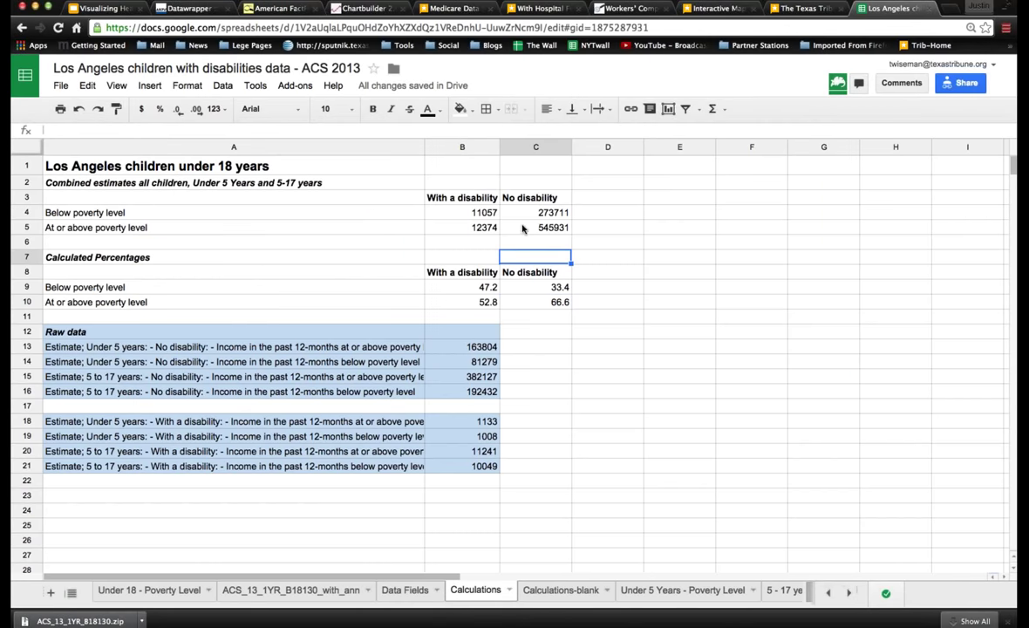
pyautogui.keyDown('shift'); pyautogui.click(358, 202); pyautogui.keyUp('shift')
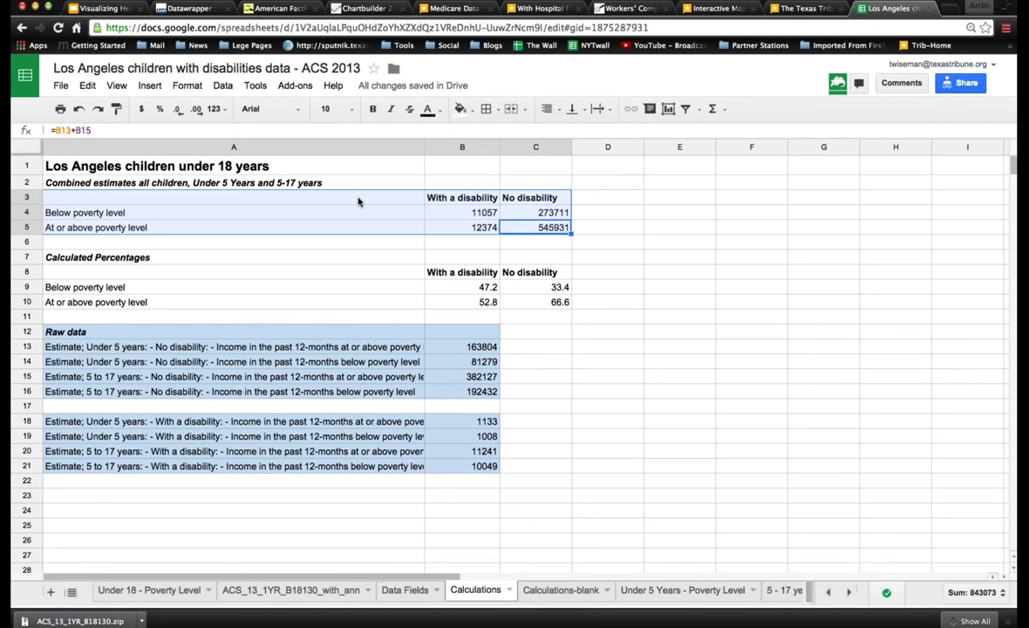
pyautogui.press('super+c')
pyautogui.click(188, 9)
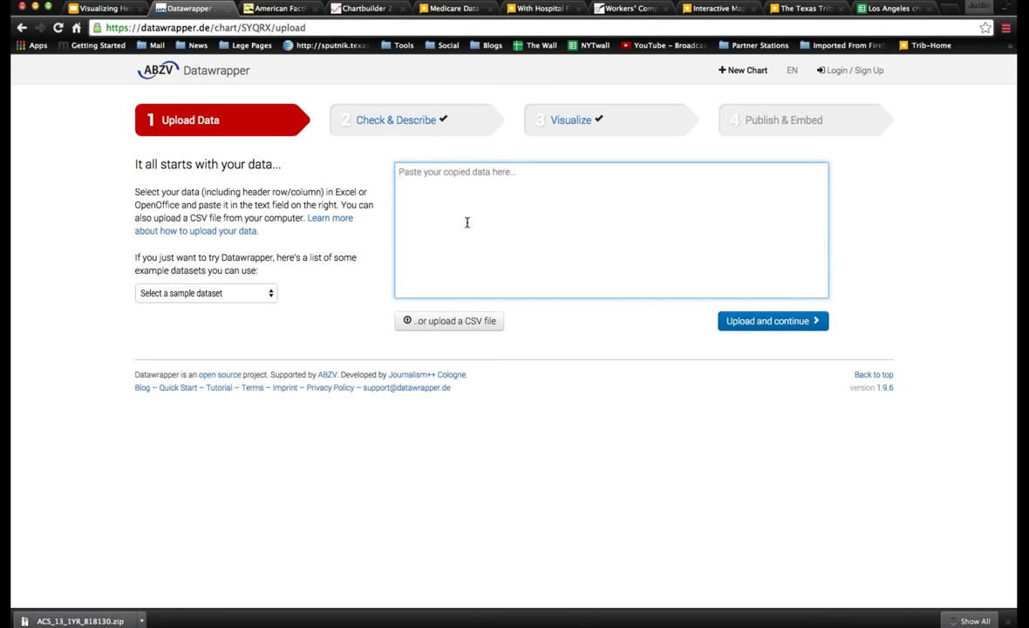
# Paste the combined estimates as chart data and rename header X.1 to 'Disability Status'
pyautogui.press('super+v')
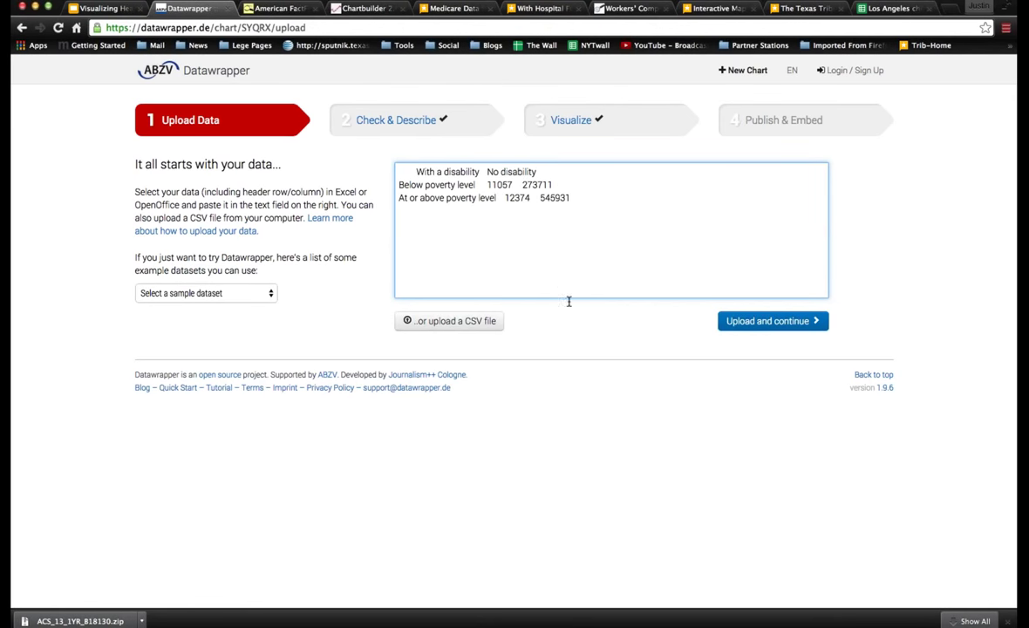
pyautogui.click(761, 323)
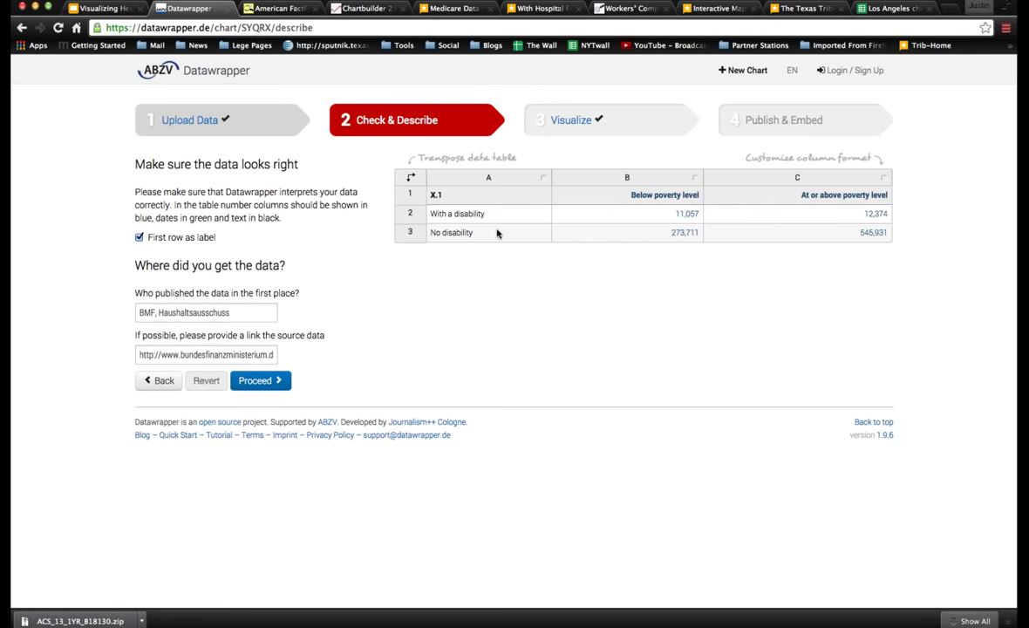
pyautogui.click(454, 211)
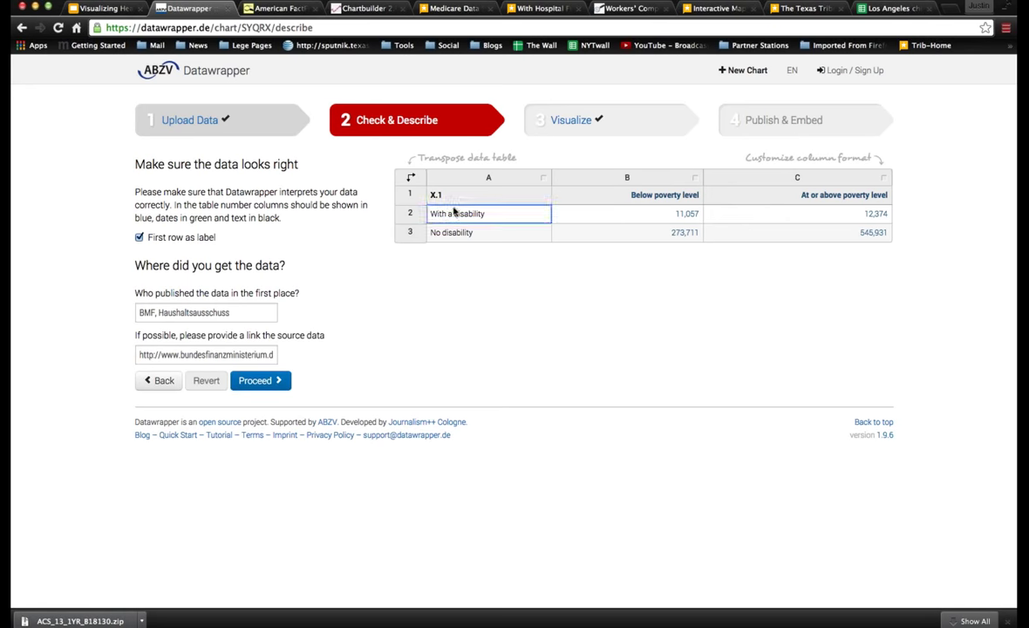
pyautogui.click(449, 195)
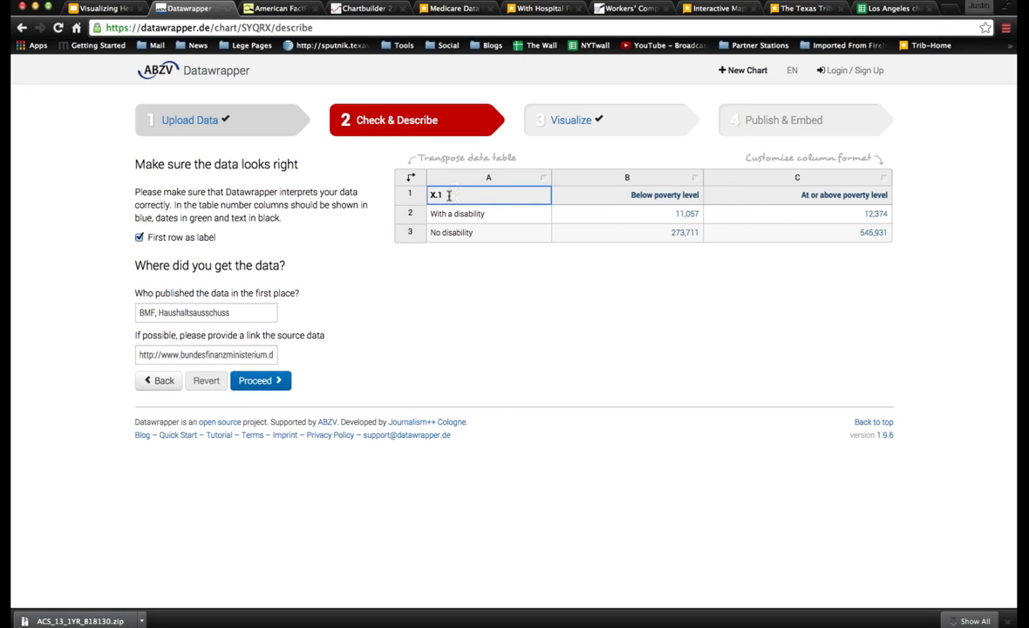
pyautogui.doubleClick(449, 195)
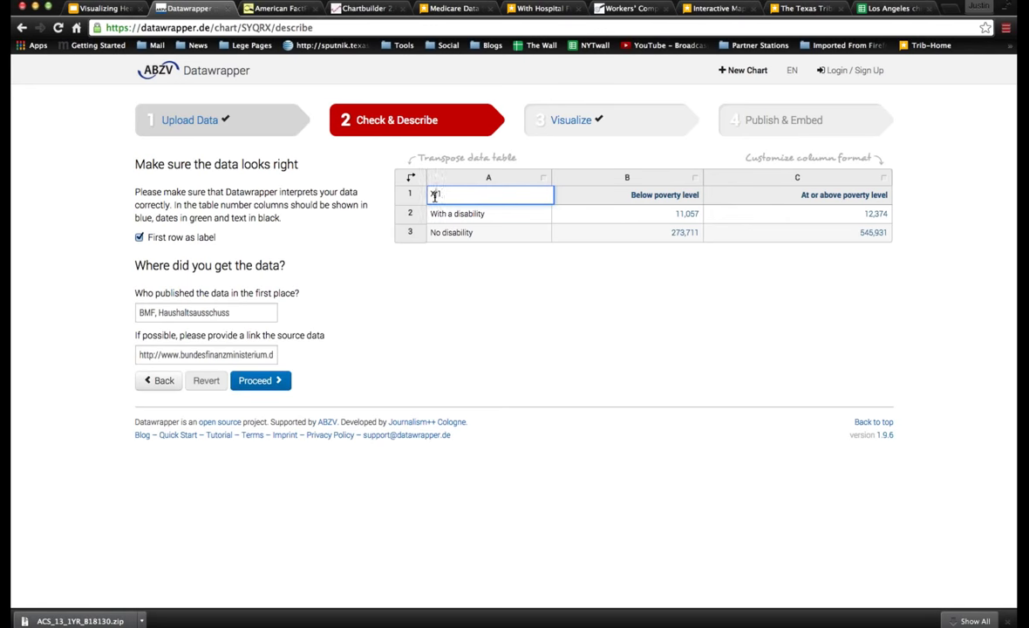
pyautogui.moveTo(435, 196); pyautogui.dragTo(446, 196)
pyautogui.write('Disability Stat')
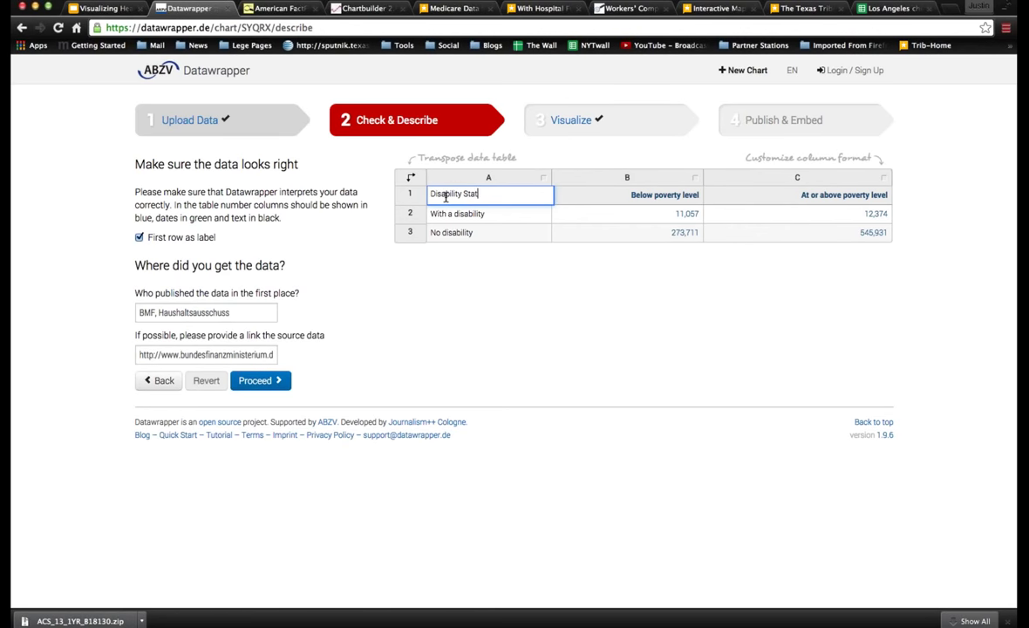
pyautogui.write('us')
pyautogui.press('Return')
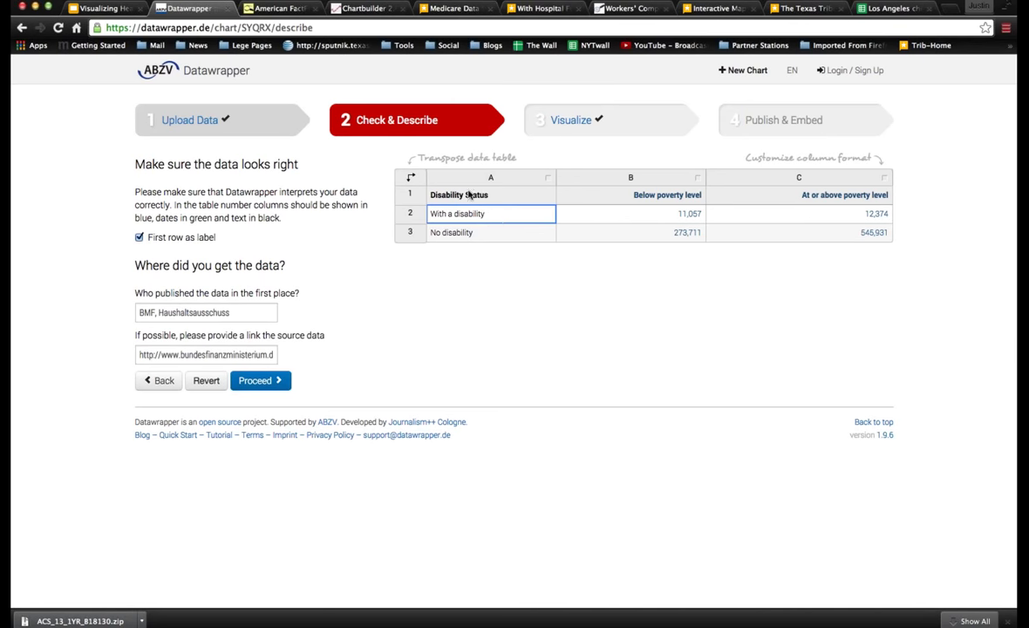
# Re-check the 11057 value in B2 and move on to 273,711 in B3
pyautogui.click(638, 217)
pyautogui.doubleClick(638, 216)
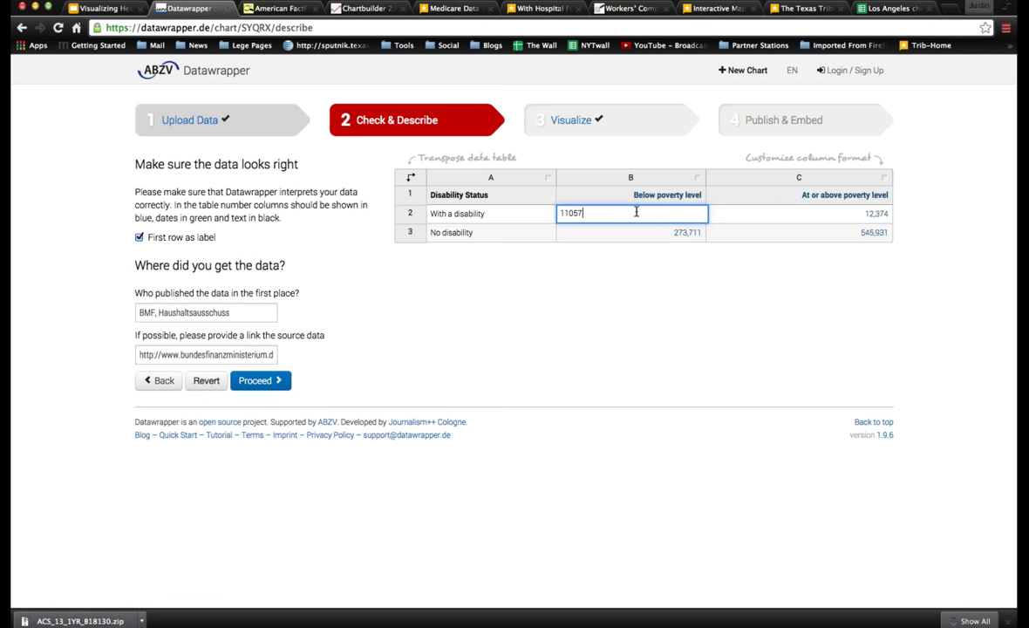
pyautogui.press('Escape')
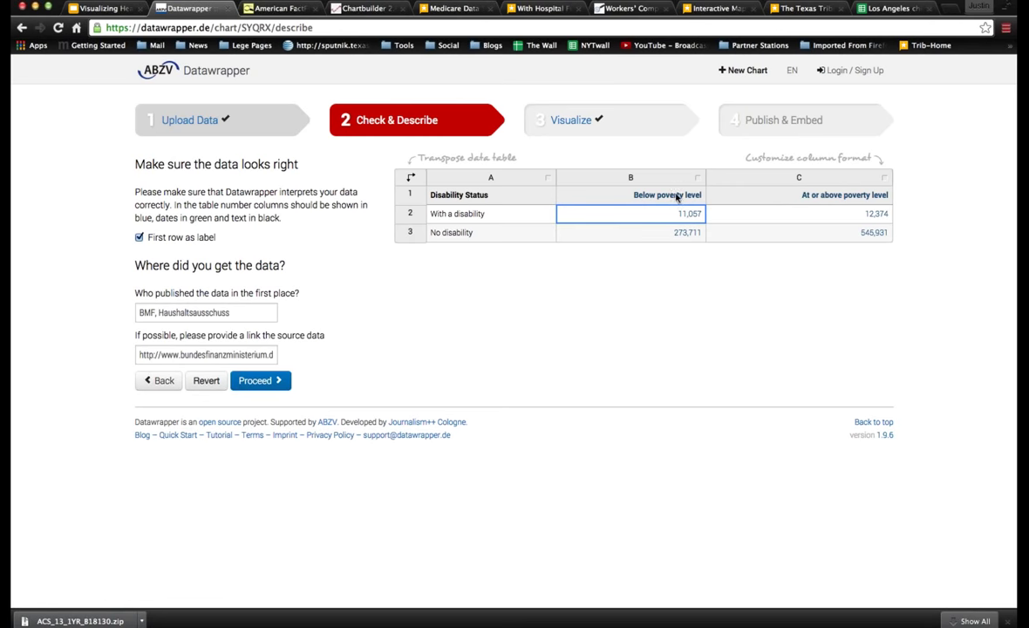
pyautogui.click(650, 231)
# Open the Below poverty level column options and browse its divisor and rounding choices
pyautogui.click(602, 176)
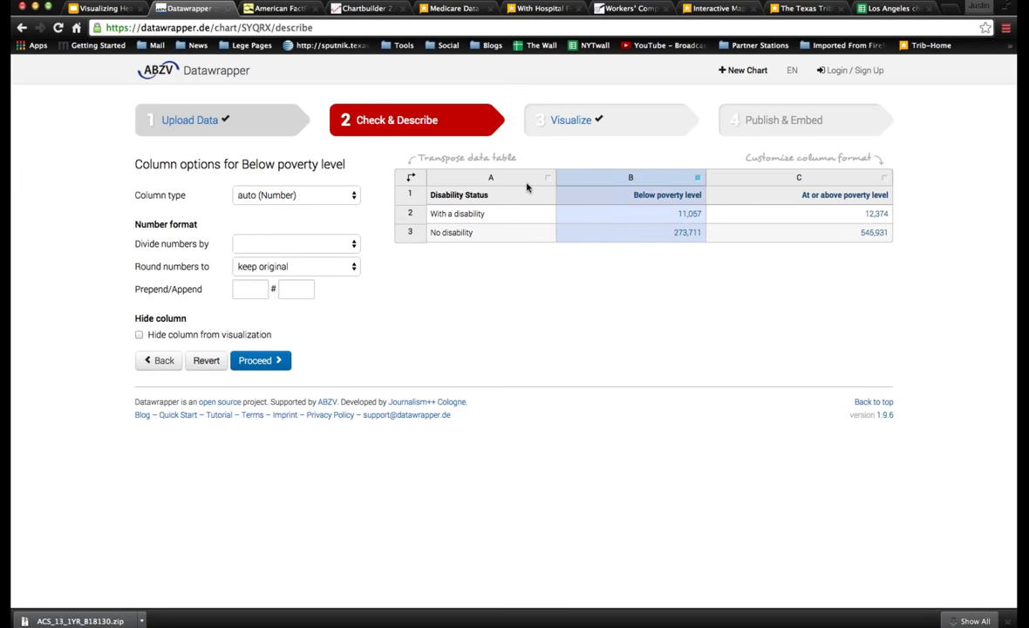
pyautogui.click(501, 184)
pyautogui.click(593, 185)
pyautogui.click(353, 244)
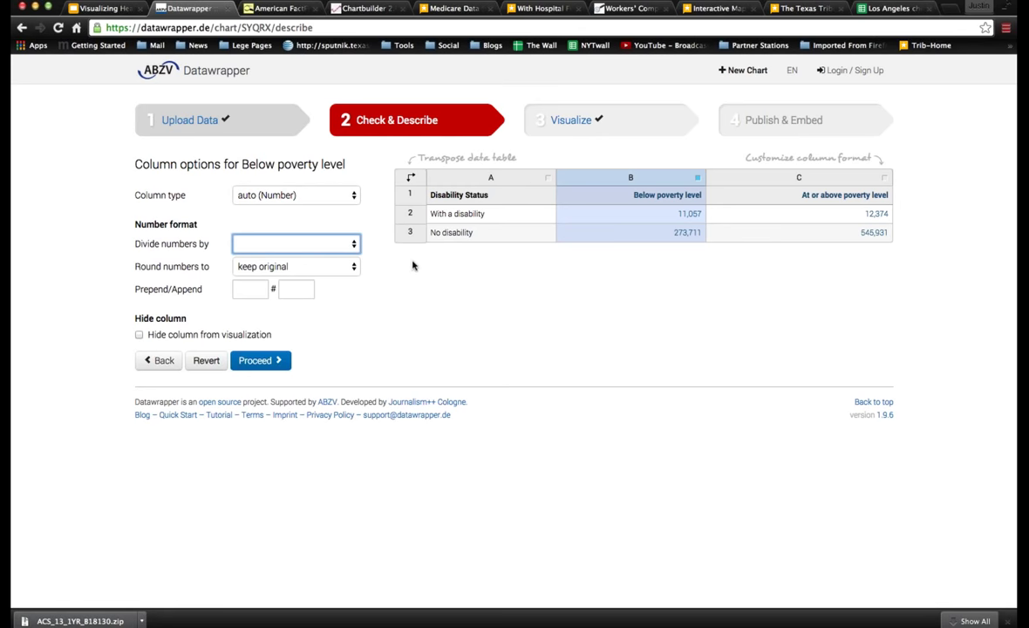
pyautogui.click(299, 271)
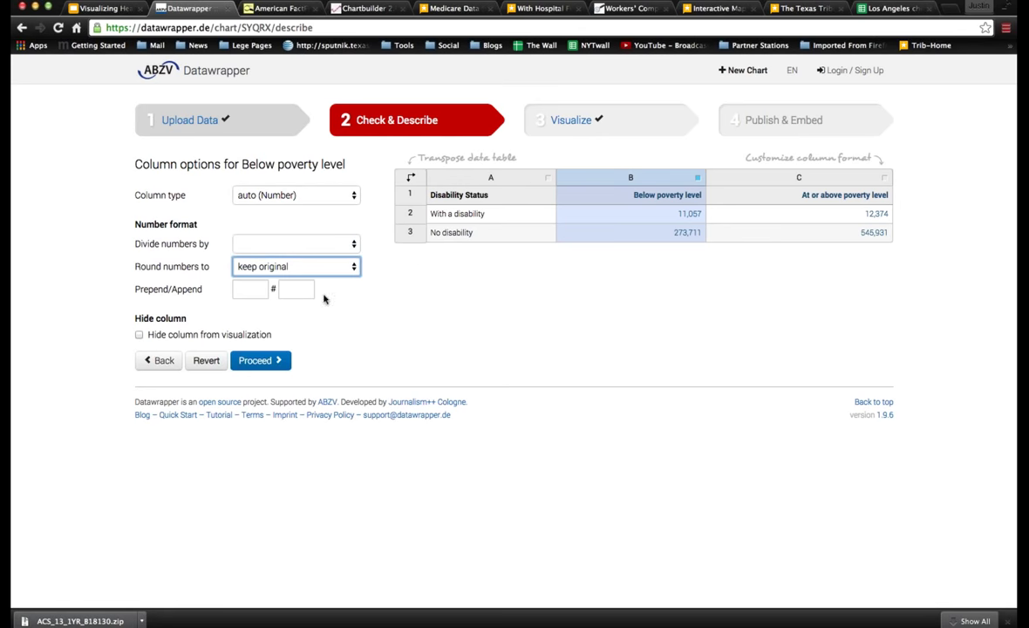
pyautogui.click(295, 246)
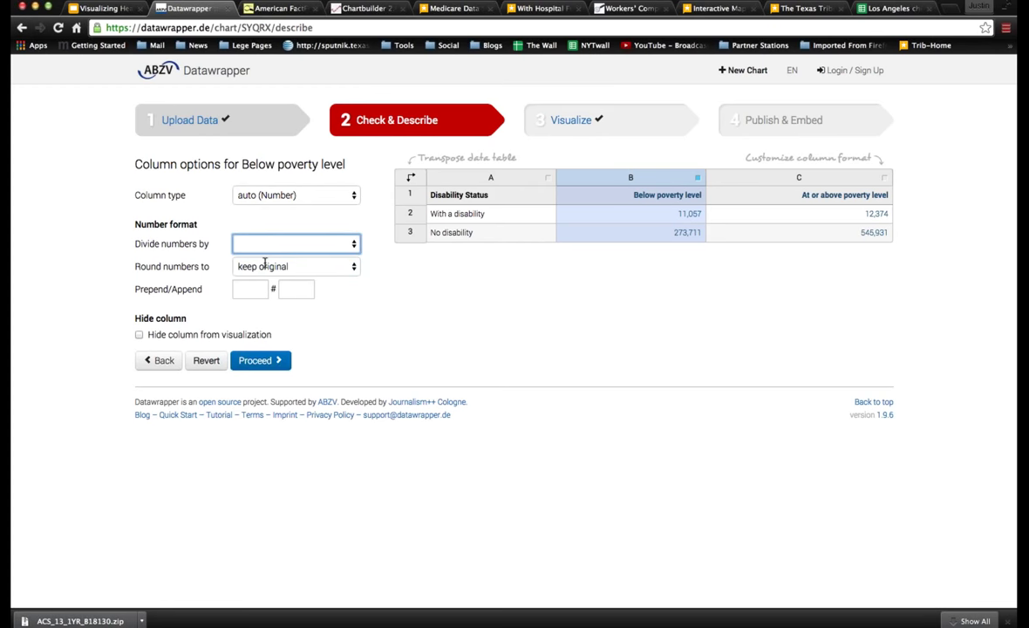
# Try a $ prefix and hiding the column, then undo both changes
pyautogui.click(248, 290)
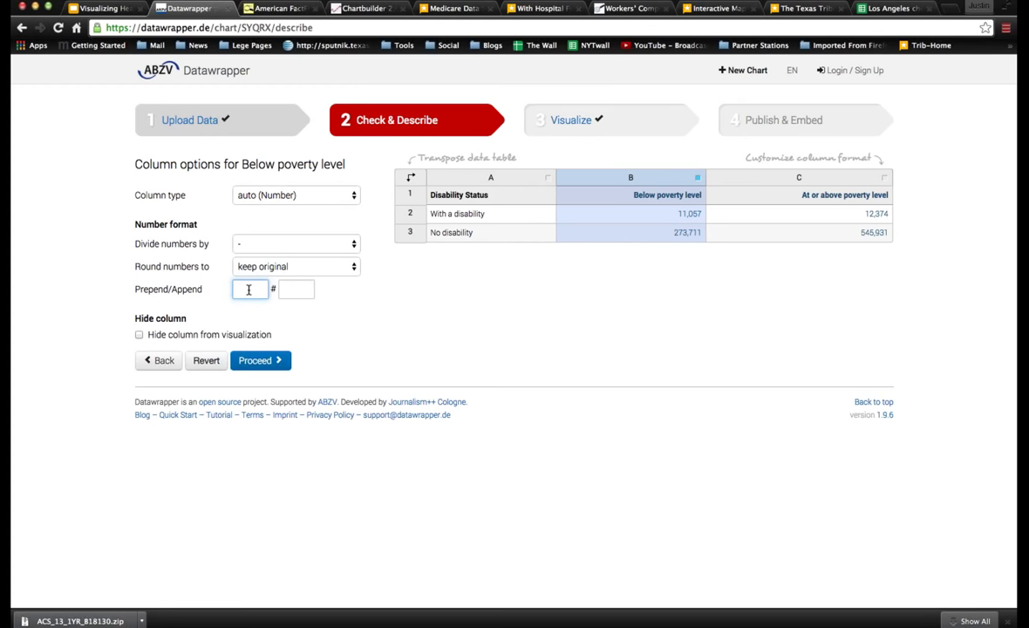
pyautogui.write('$')
pyautogui.press('BackSpace')
pyautogui.click(299, 290)
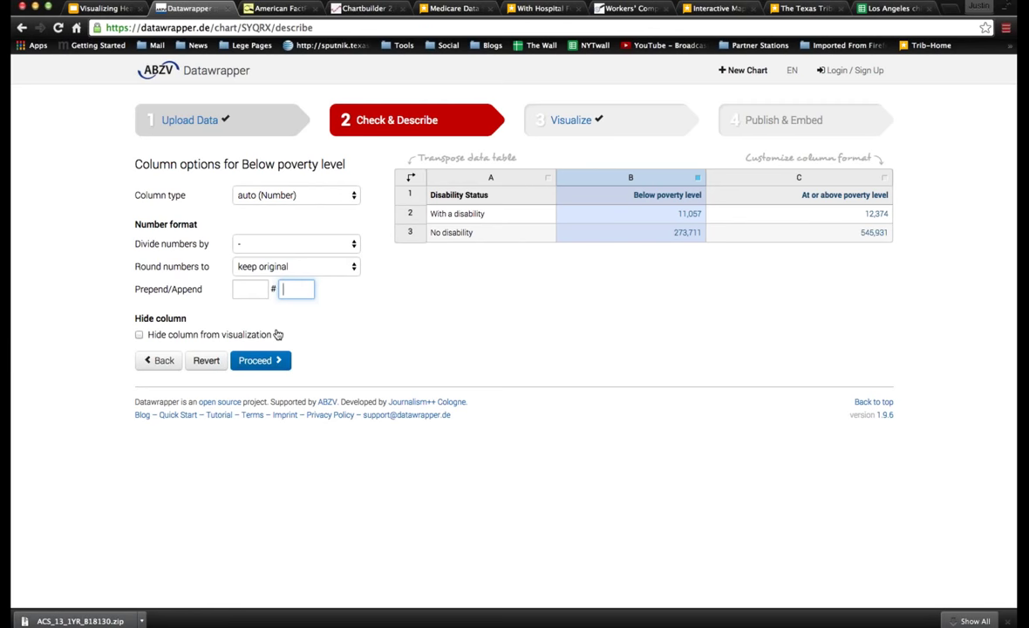
pyautogui.click(139, 336)
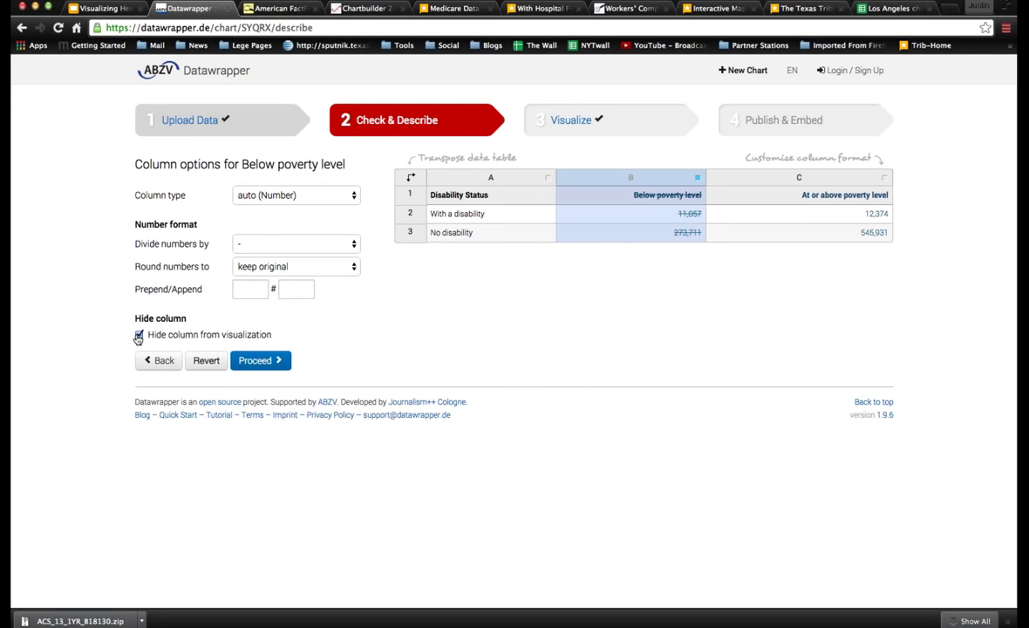
pyautogui.click(138, 336)
# Proceed to Visualize and switch between the Below and At or above poverty level series
pyautogui.click(252, 363)
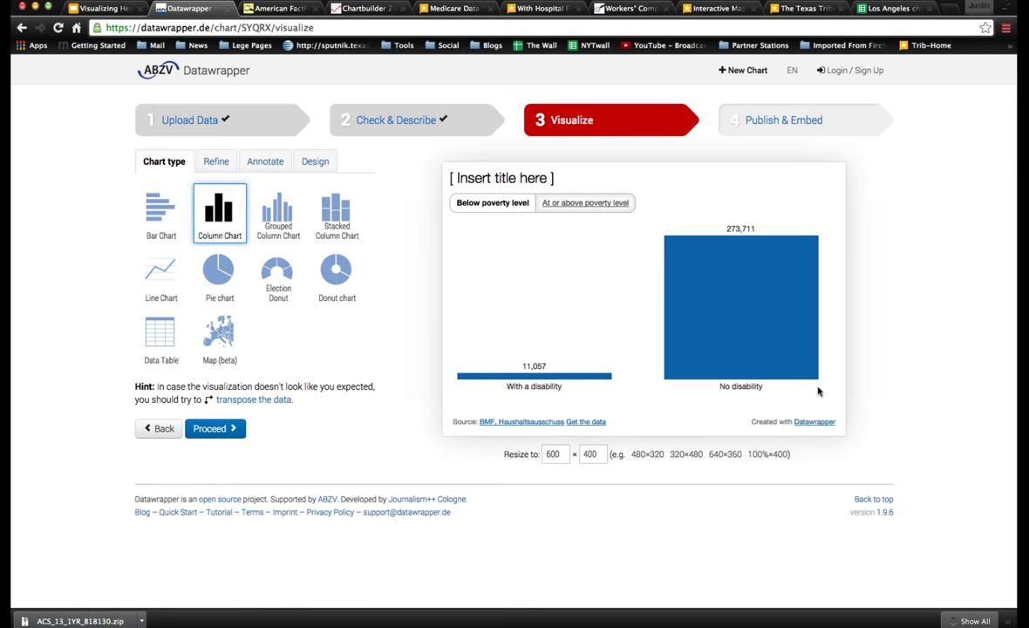
pyautogui.click(579, 204)
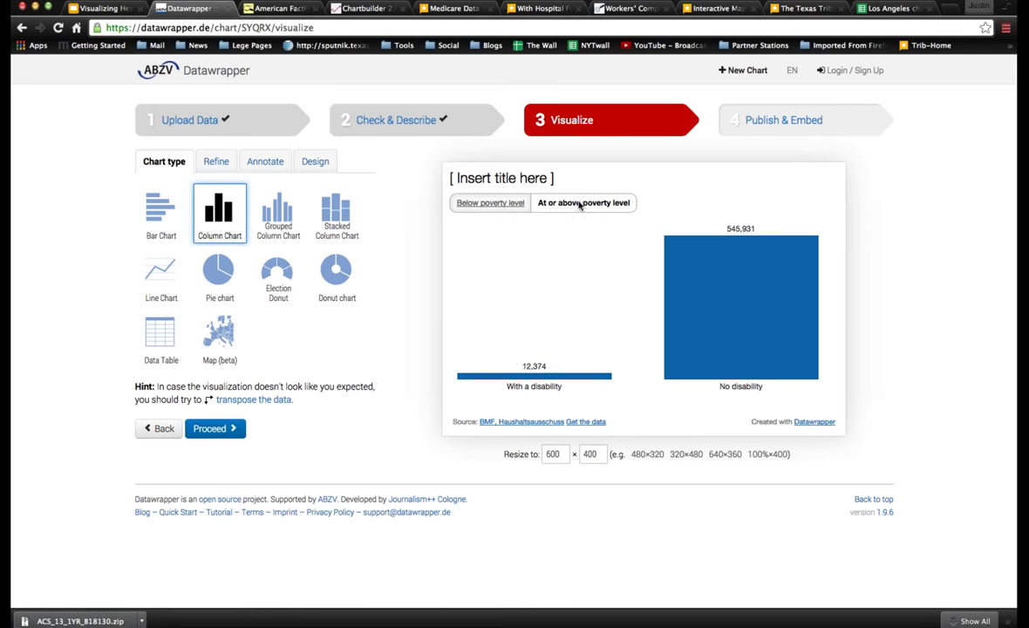
pyautogui.click(494, 203)
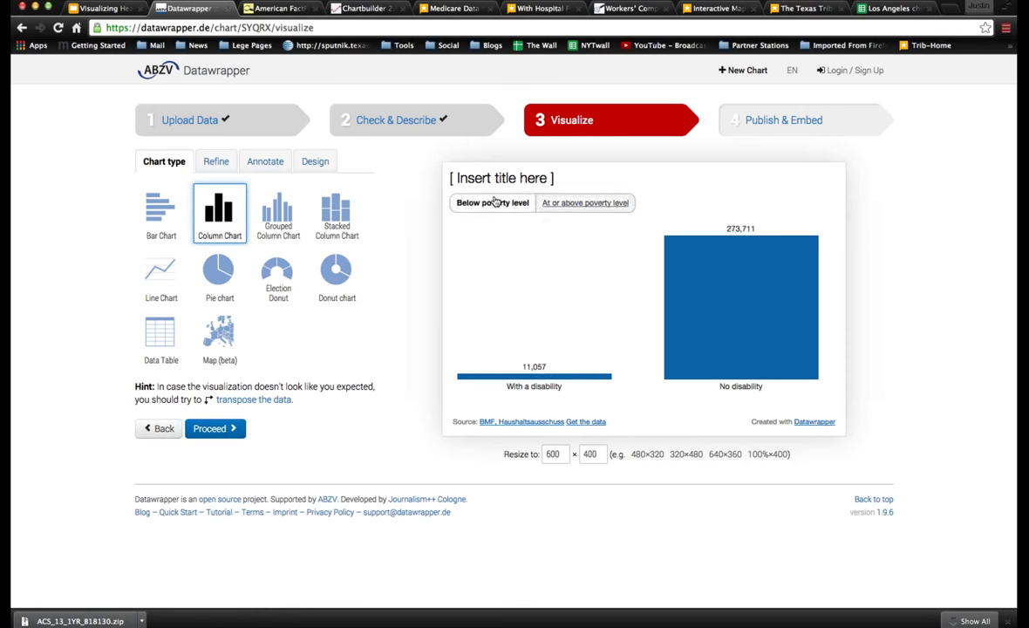
pyautogui.click(583, 202)
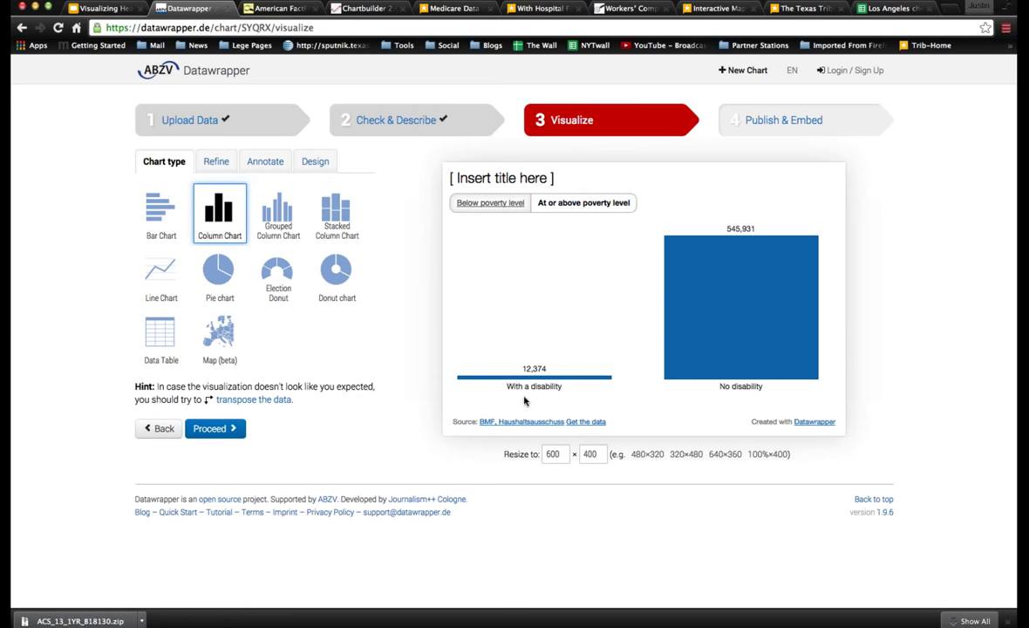
pyautogui.click(485, 210)
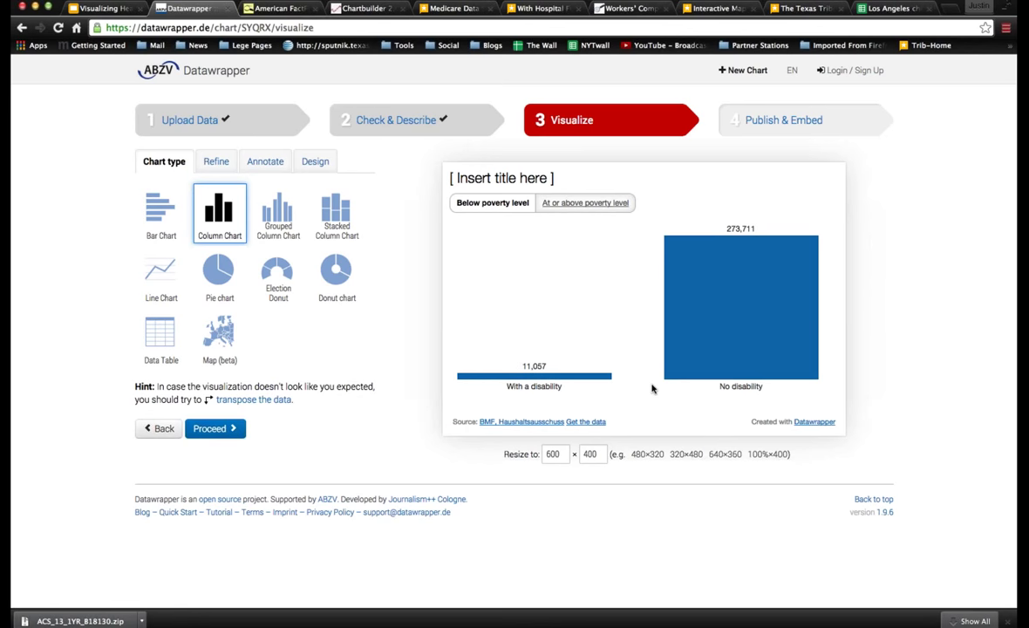
pyautogui.click(584, 203)
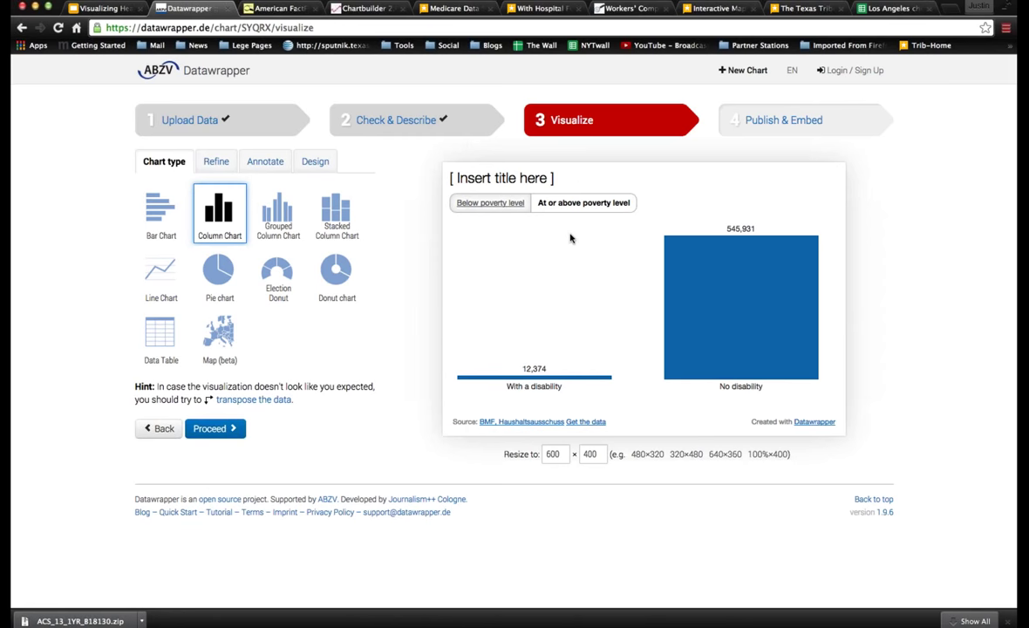
# Change the chart type to Bar Chart, compare both series, and return to Check & Describe
pyautogui.click(155, 219)
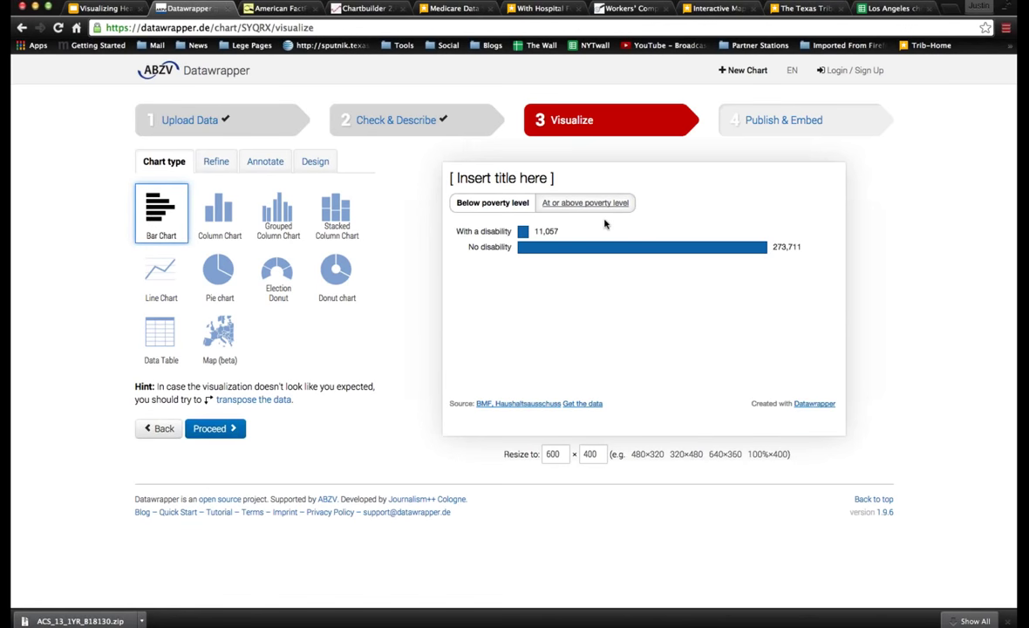
pyautogui.click(599, 206)
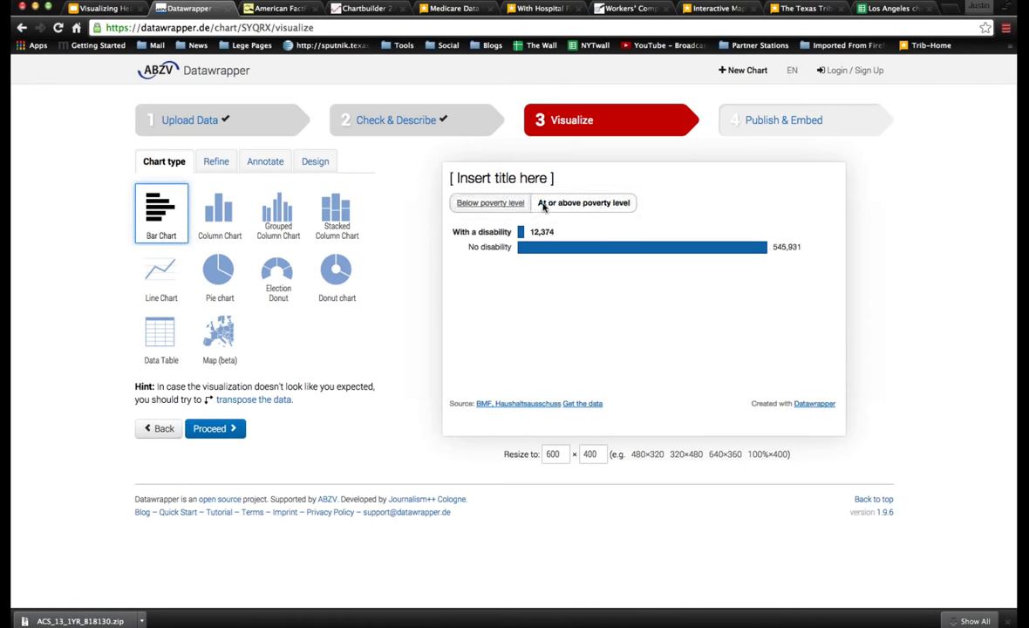
pyautogui.click(542, 205)
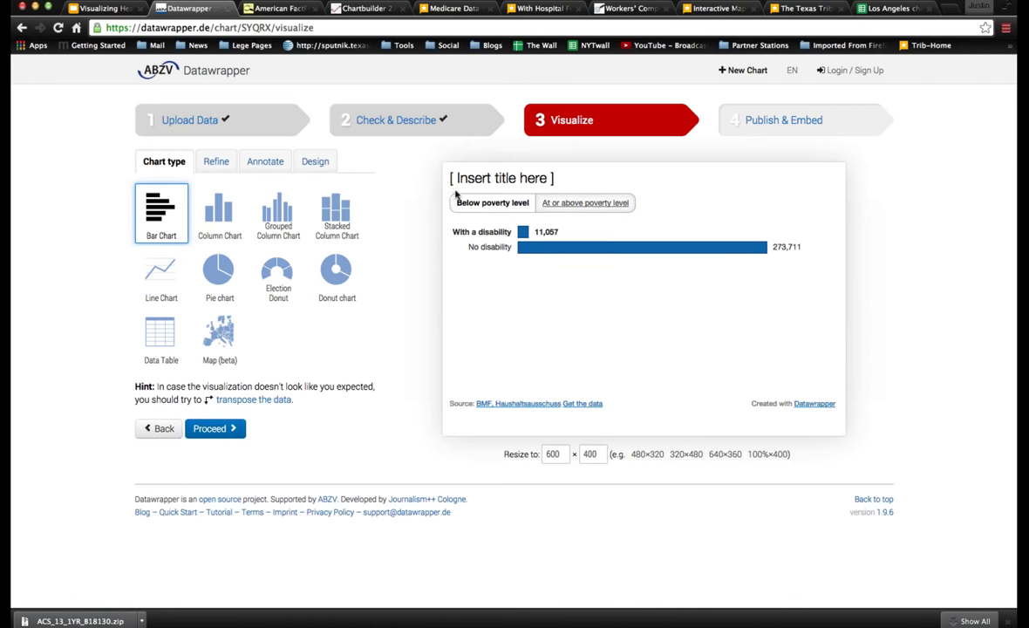
pyautogui.click(392, 134)
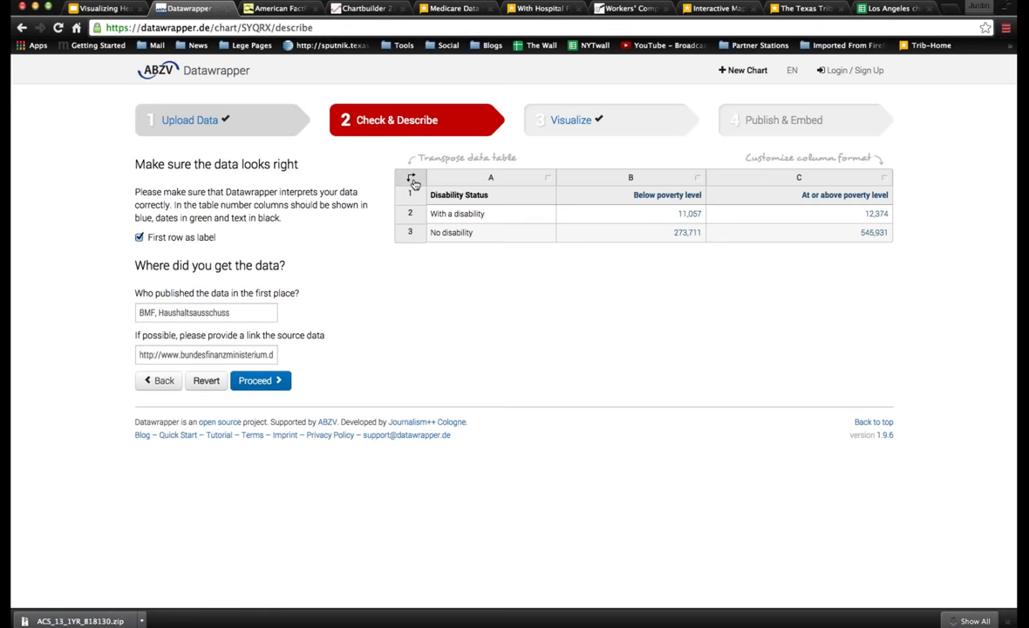
# Transpose the data table and compare the With a disability and No disability bars against Chartbuilder
pyautogui.click(412, 179)
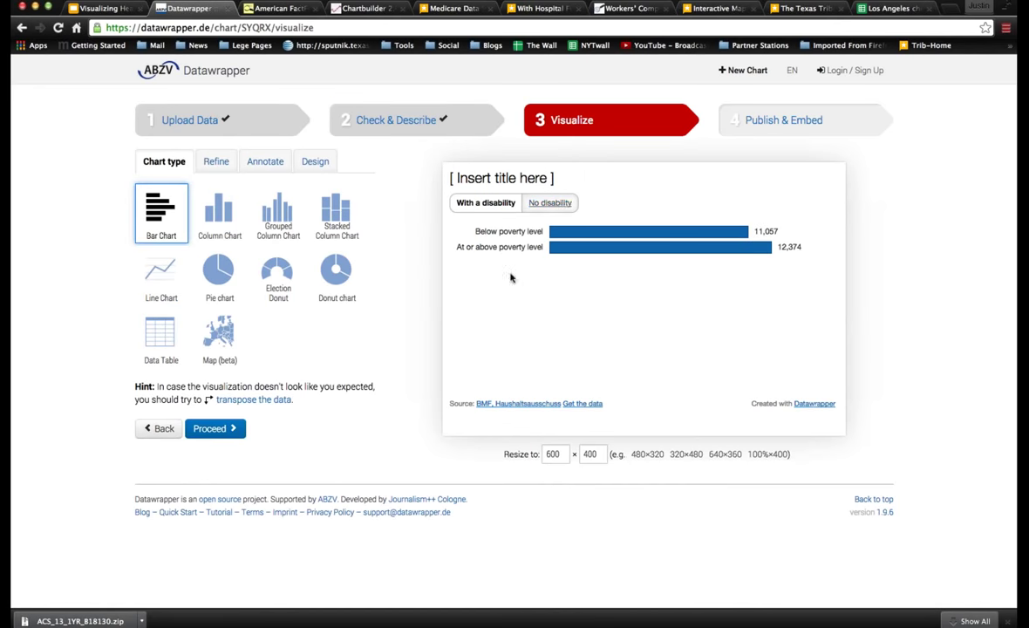
pyautogui.click(562, 203)
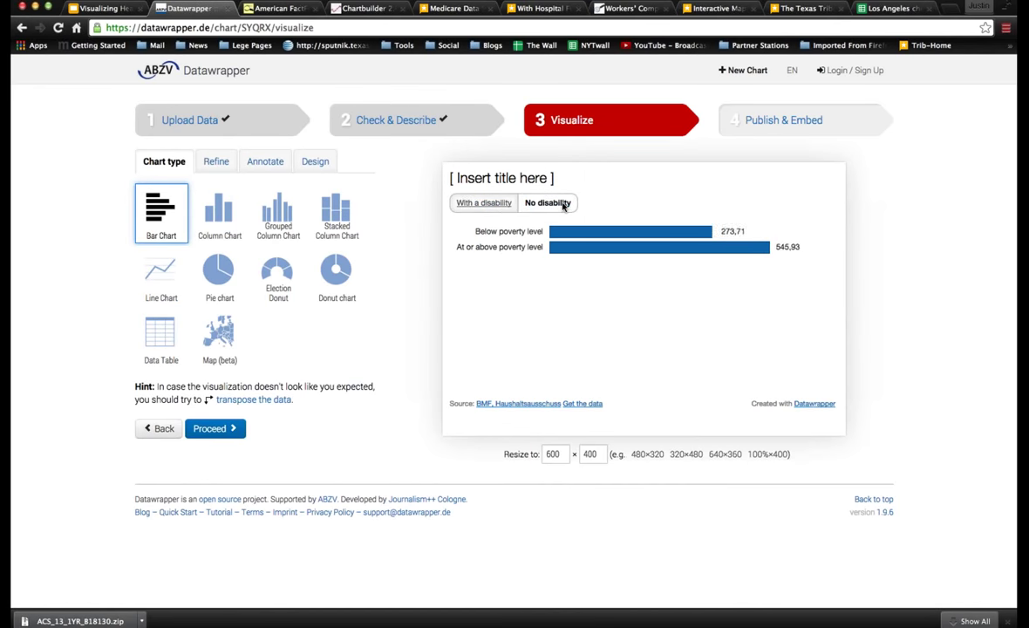
pyautogui.click(482, 203)
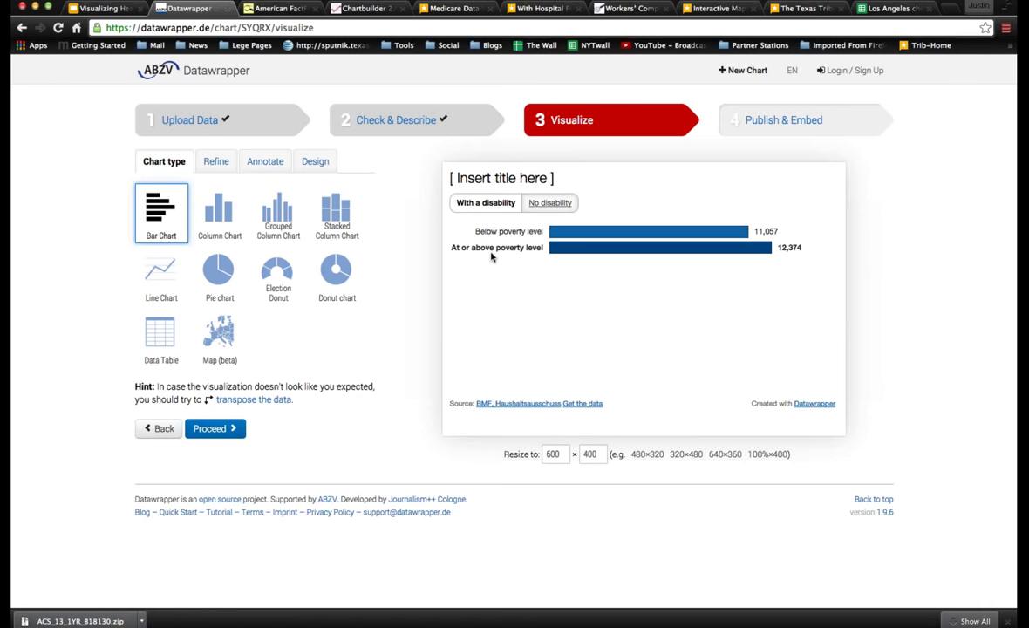
pyautogui.click(546, 203)
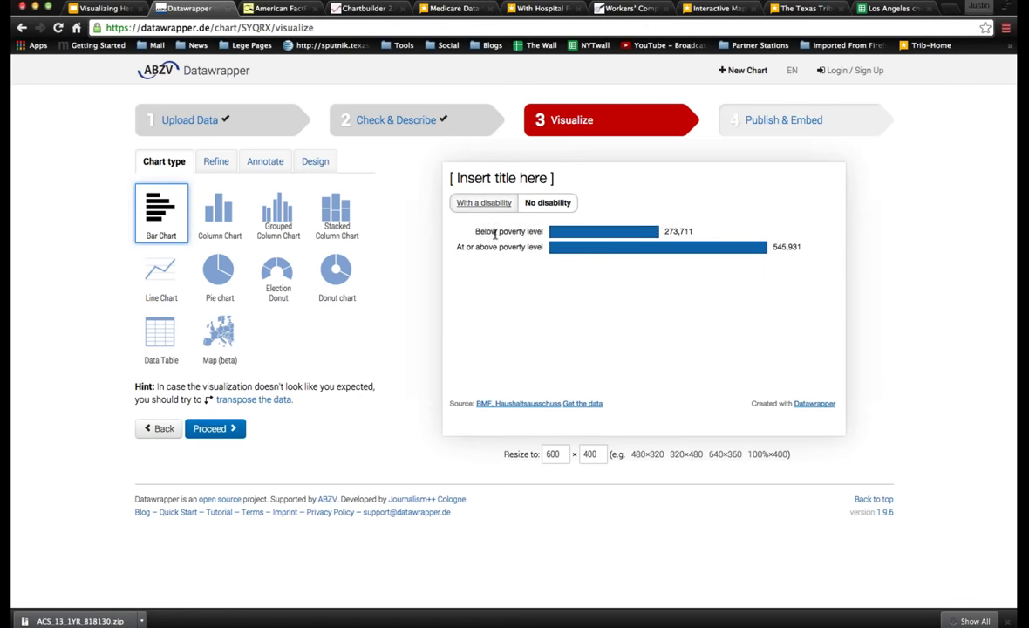
pyautogui.click(359, 8)
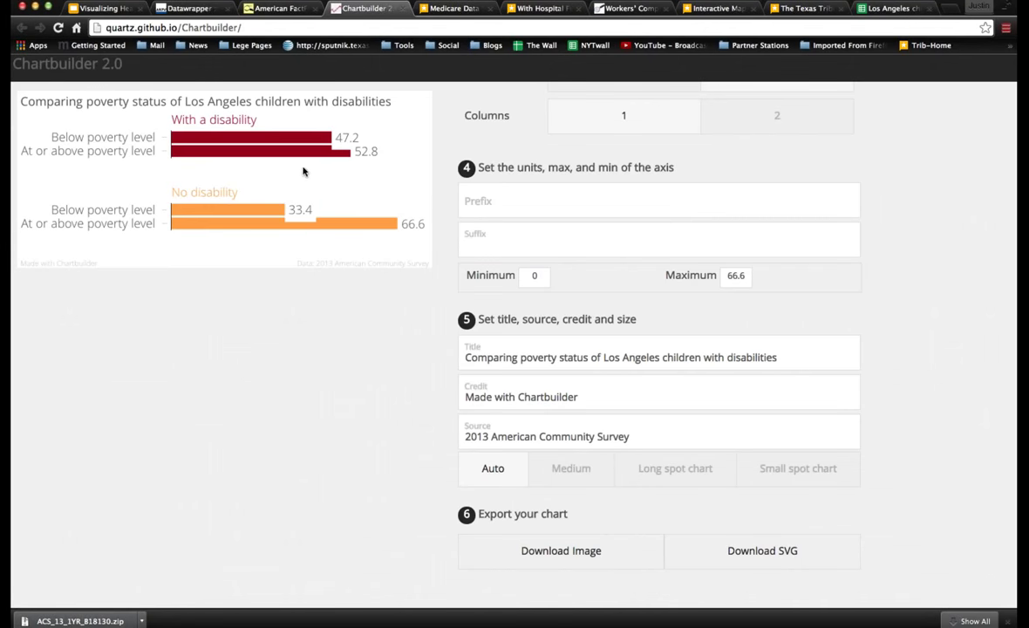
pyautogui.click(181, 11)
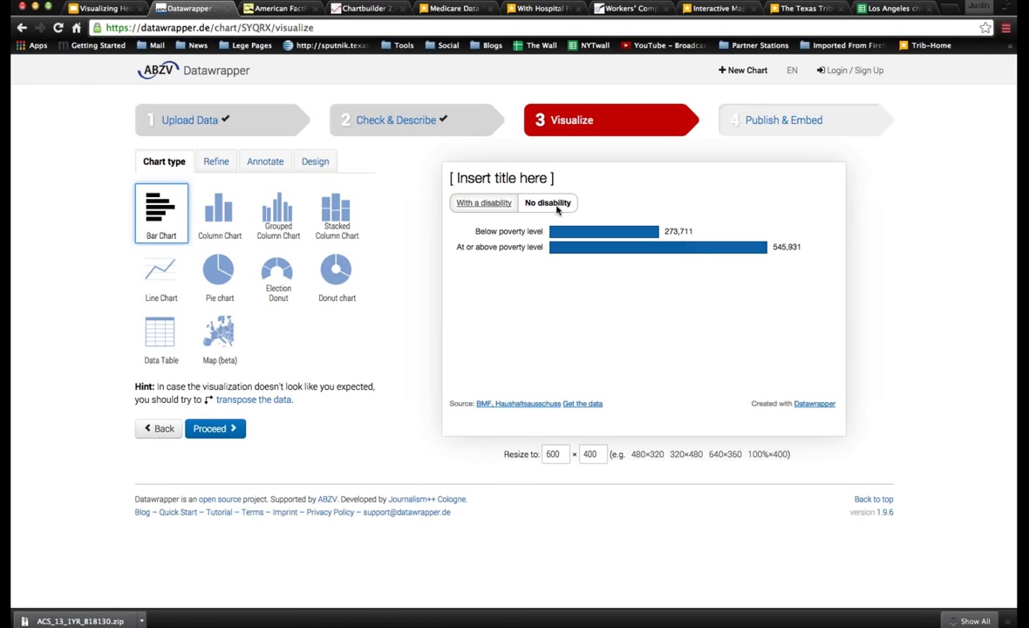
# Preview stacked column, grouped column and election donut layouts, then settle on a horizontal bar chart
pyautogui.click(489, 205)
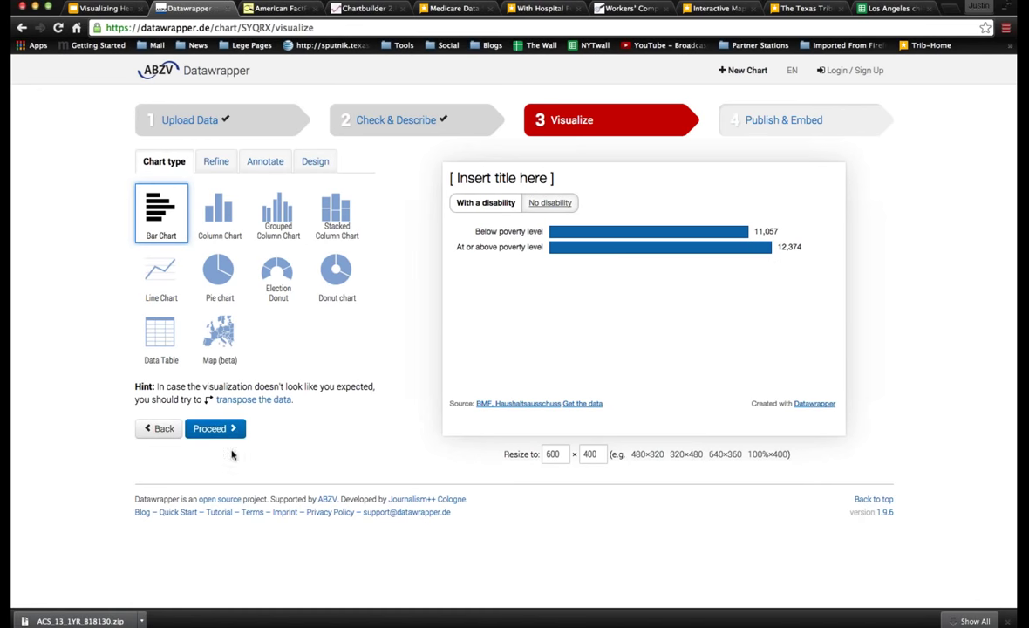
pyautogui.click(342, 222)
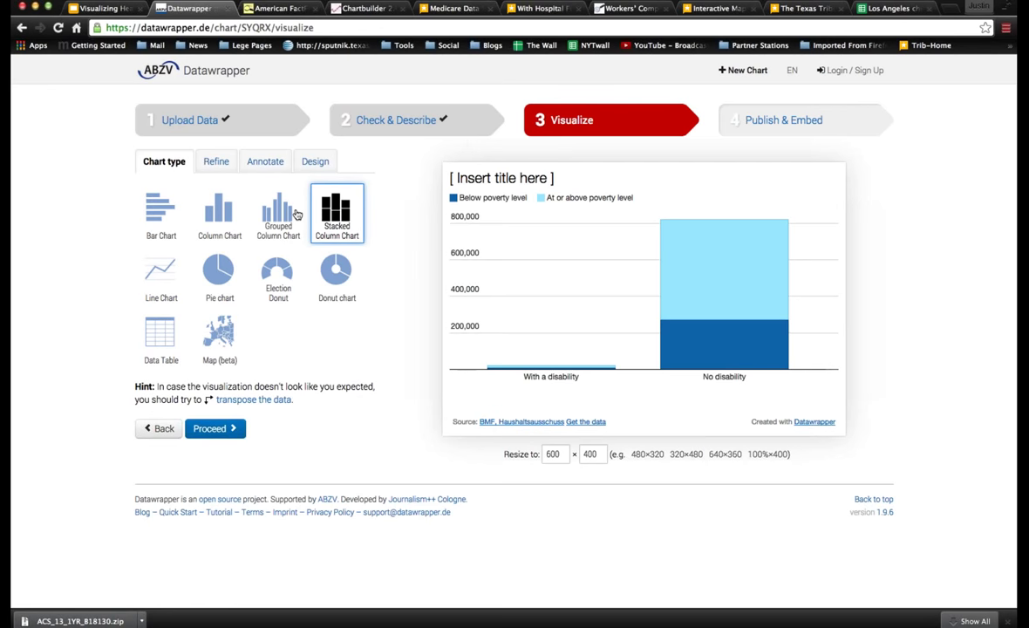
pyautogui.click(296, 214)
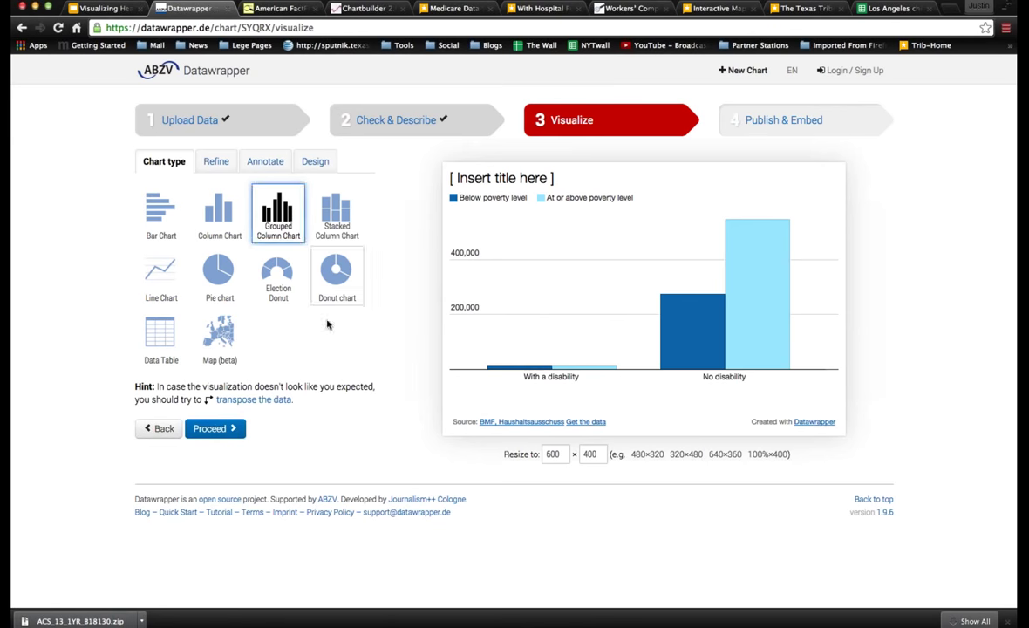
pyautogui.click(278, 293)
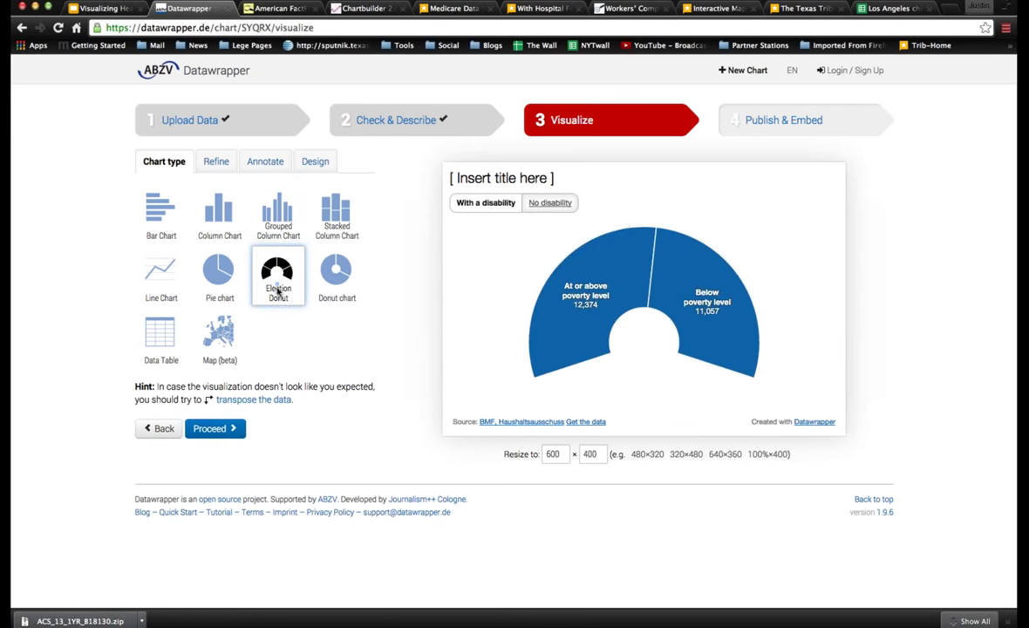
pyautogui.click(551, 204)
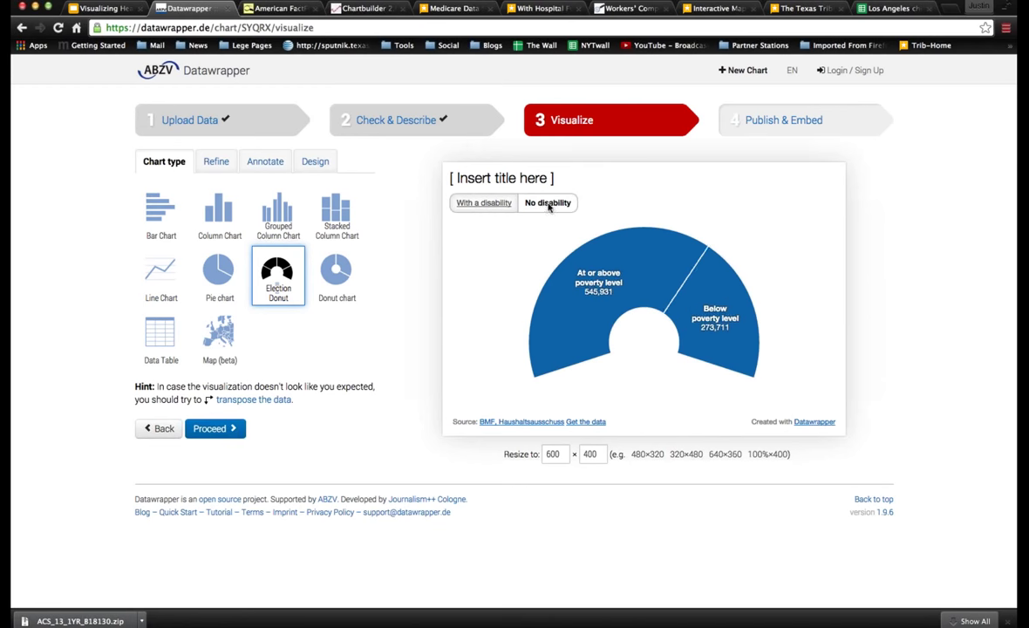
pyautogui.click(486, 203)
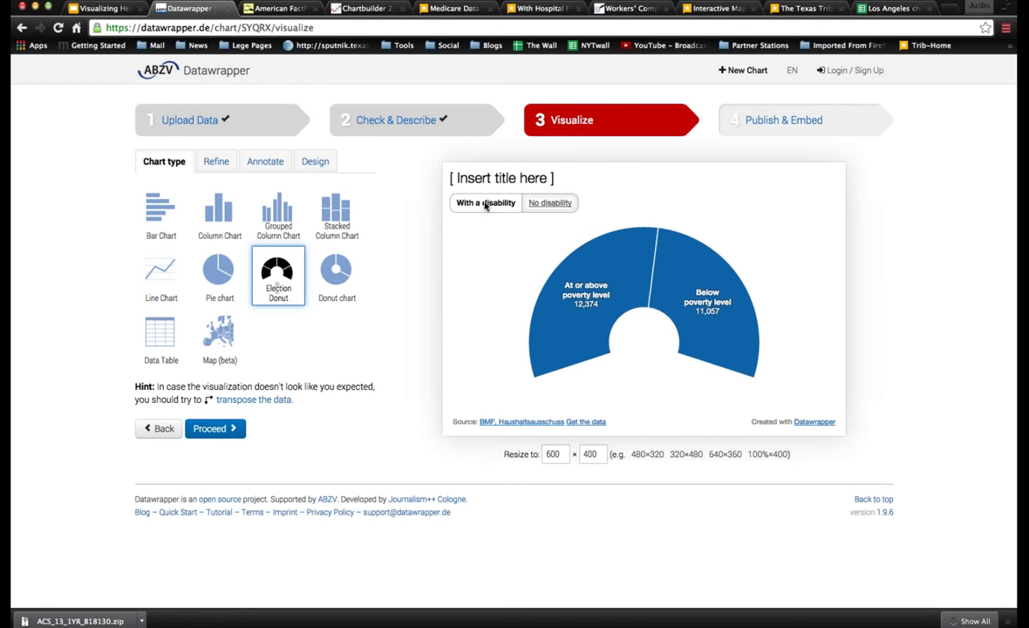
pyautogui.click(177, 231)
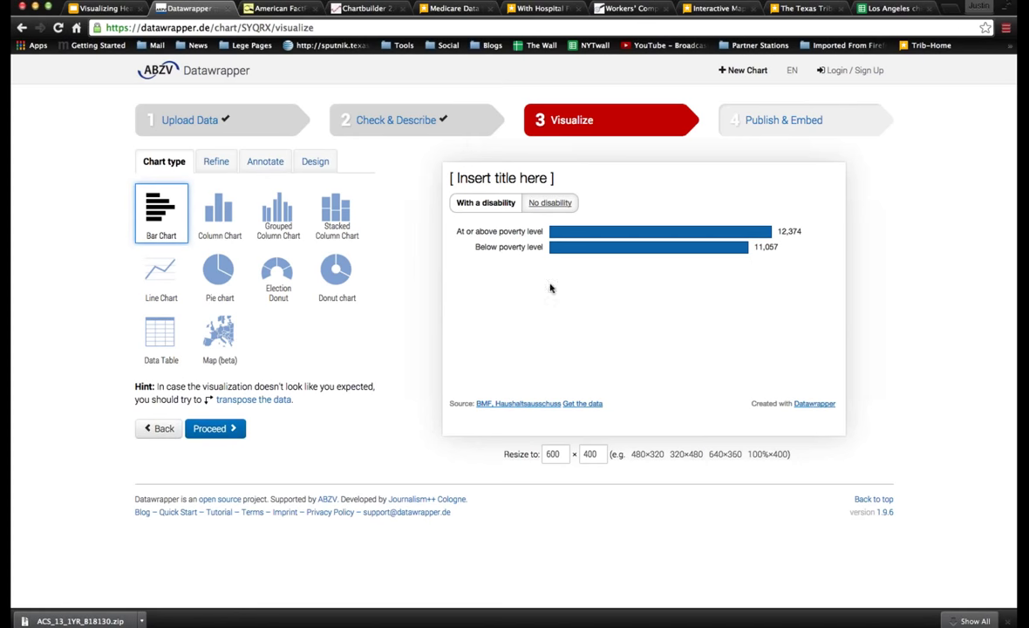
# Set the chart height to 200 px and move on to refining the chart
pyautogui.click(591, 453)
pyautogui.press('BackSpace')
pyautogui.press('BackSpace')
pyautogui.press('BackSpace')
pyautogui.write('200')
pyautogui.press('Return')
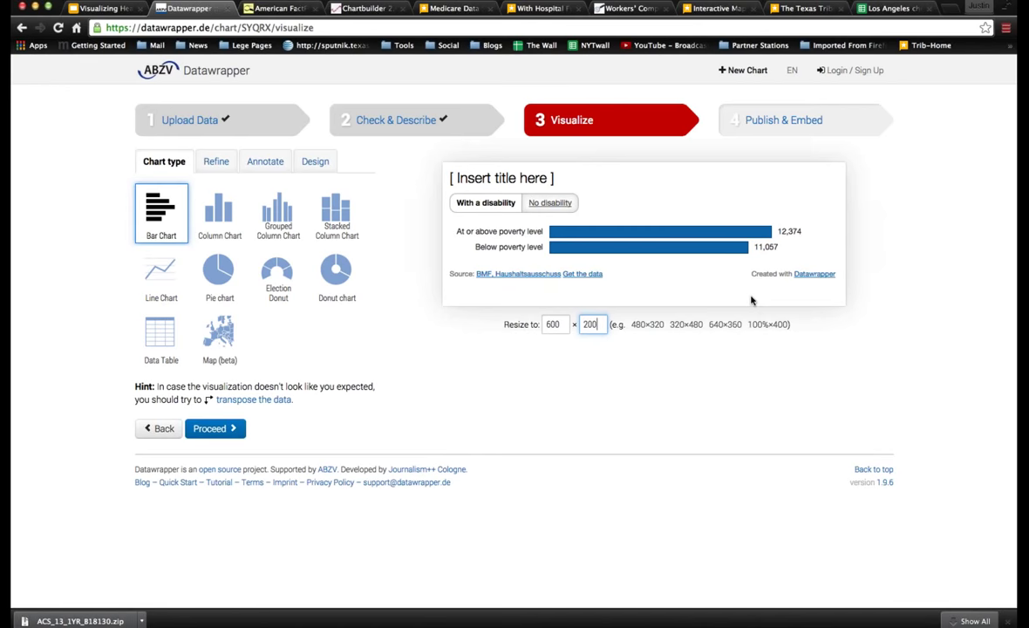
pyautogui.click(528, 209)
pyautogui.click(476, 204)
pyautogui.click(210, 429)
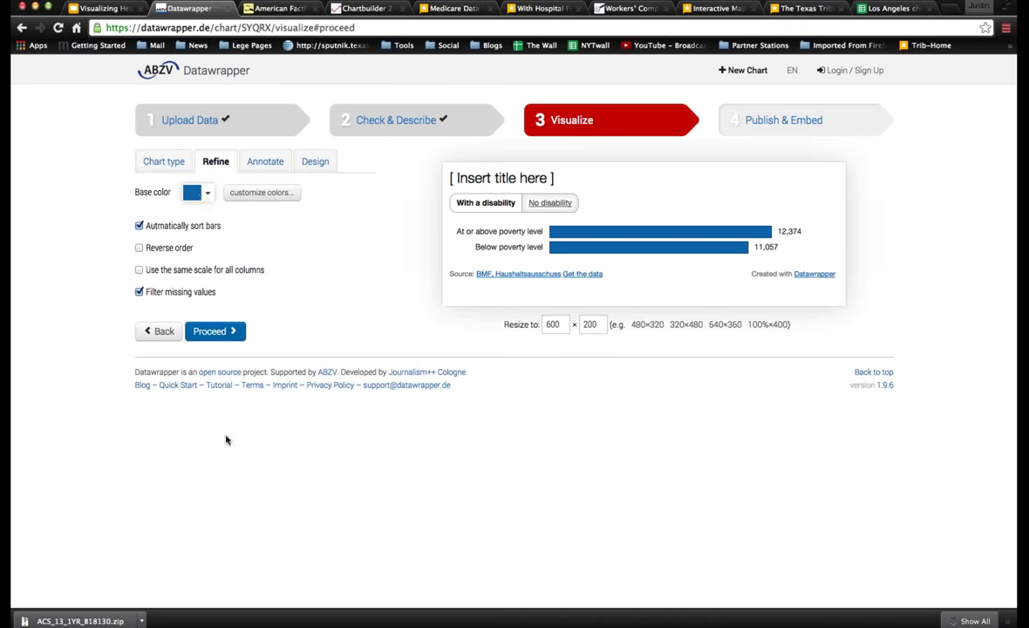
# Reverse the bar order and make yellow the base bar colour
pyautogui.click(200, 197)
pyautogui.click(139, 248)
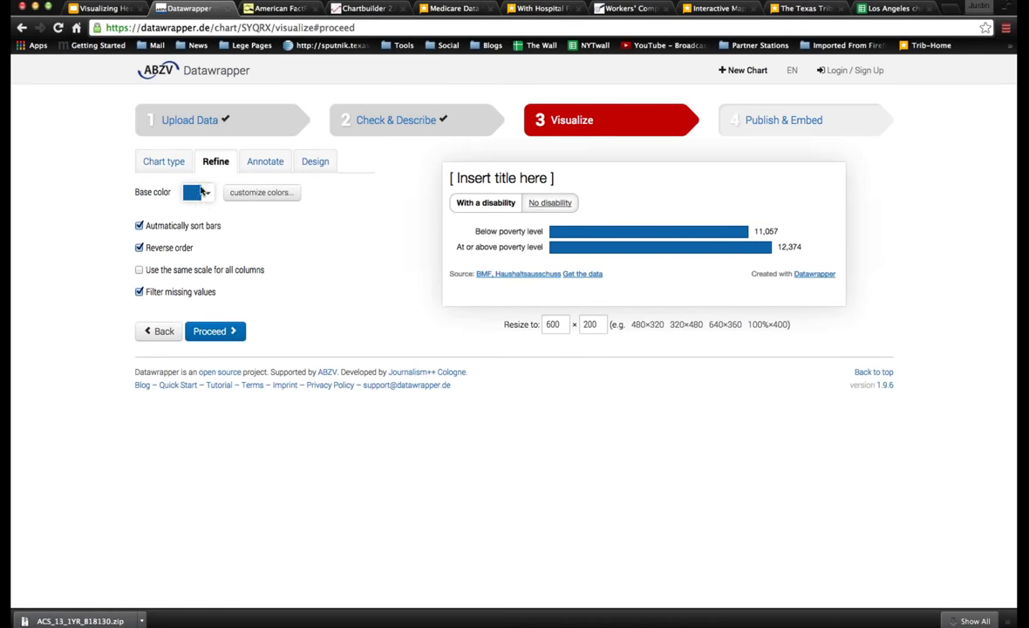
pyautogui.click(201, 192)
pyautogui.click(184, 188)
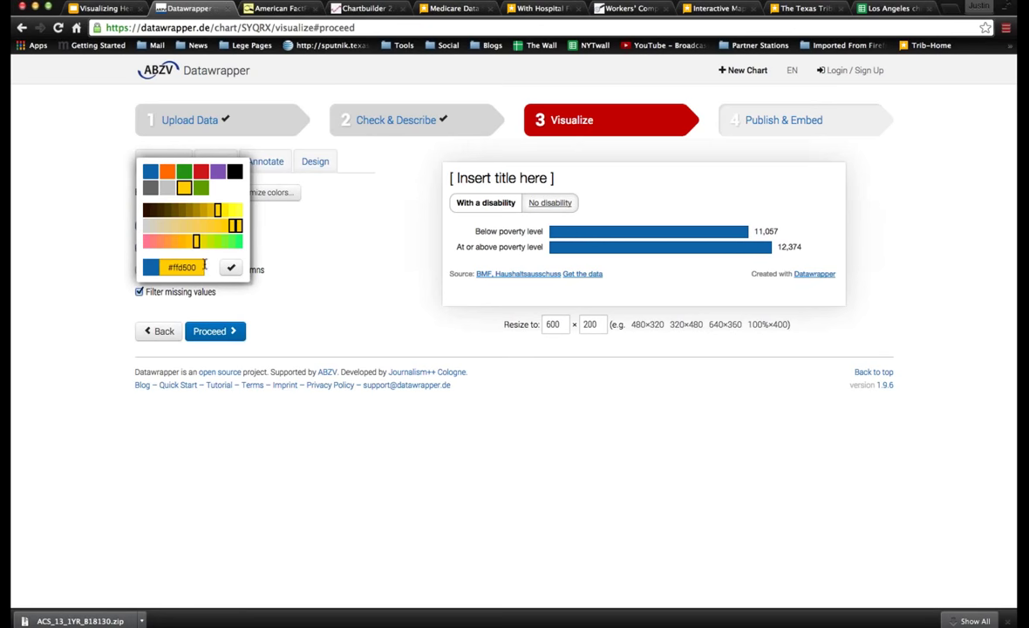
pyautogui.click(231, 267)
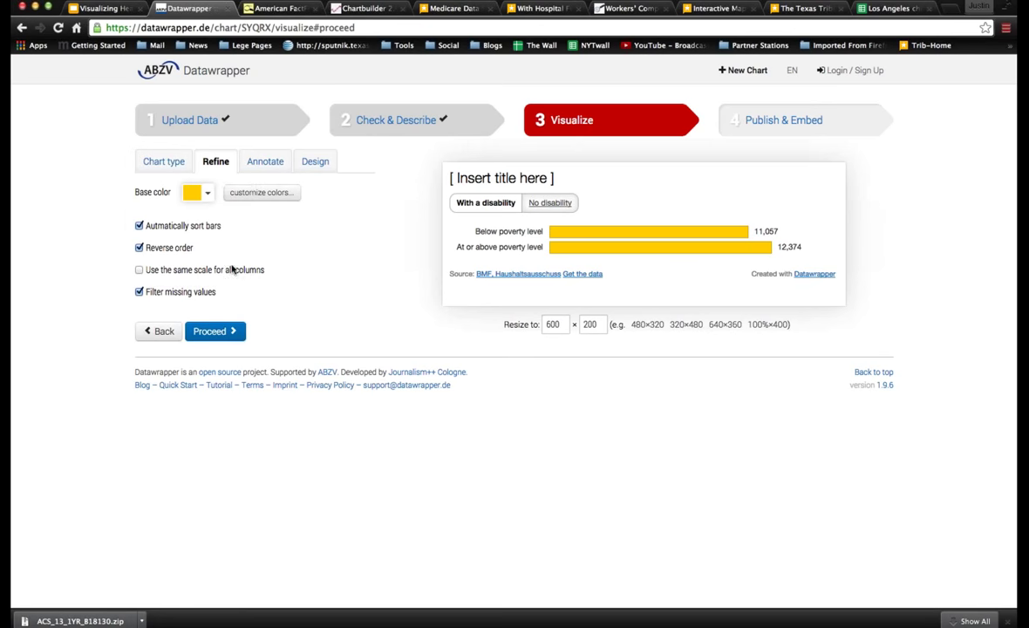
# Colour the Below poverty level bar magenta
pyautogui.click(267, 192)
pyautogui.click(179, 244)
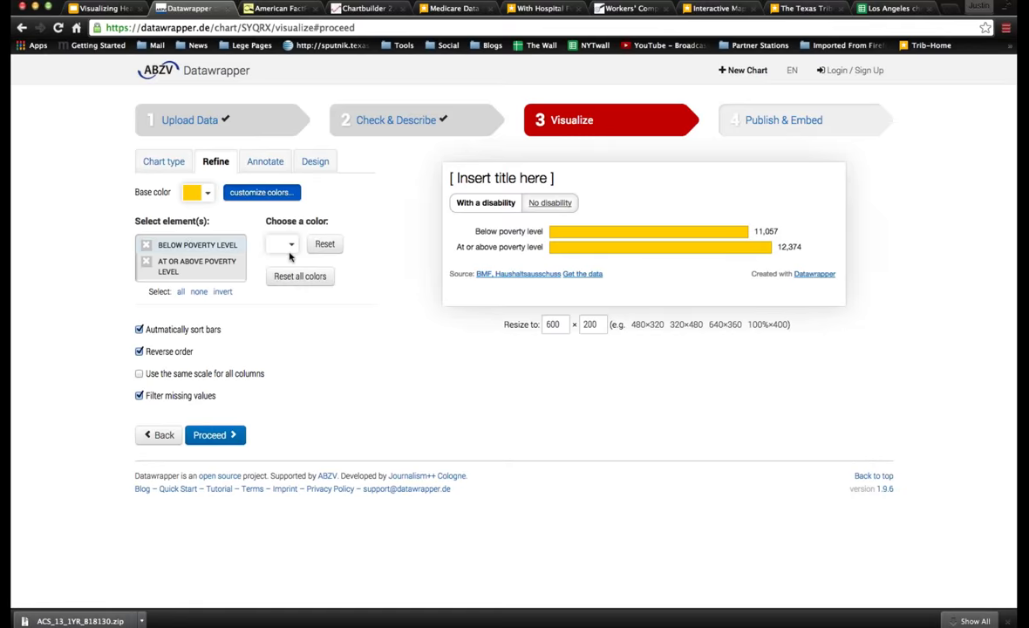
pyautogui.click(266, 236)
pyautogui.click(287, 276)
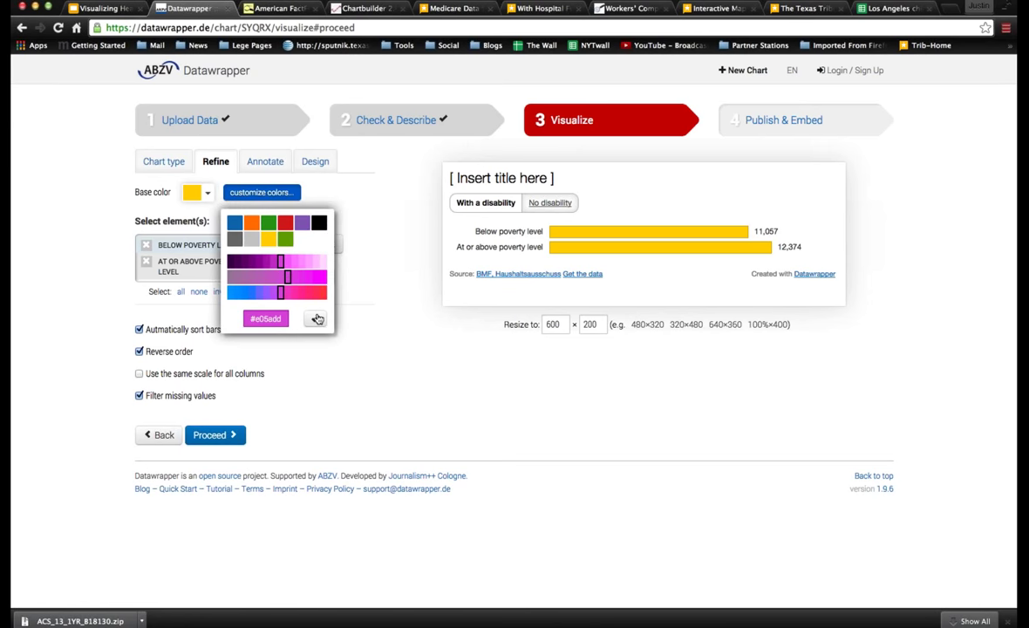
pyautogui.click(316, 321)
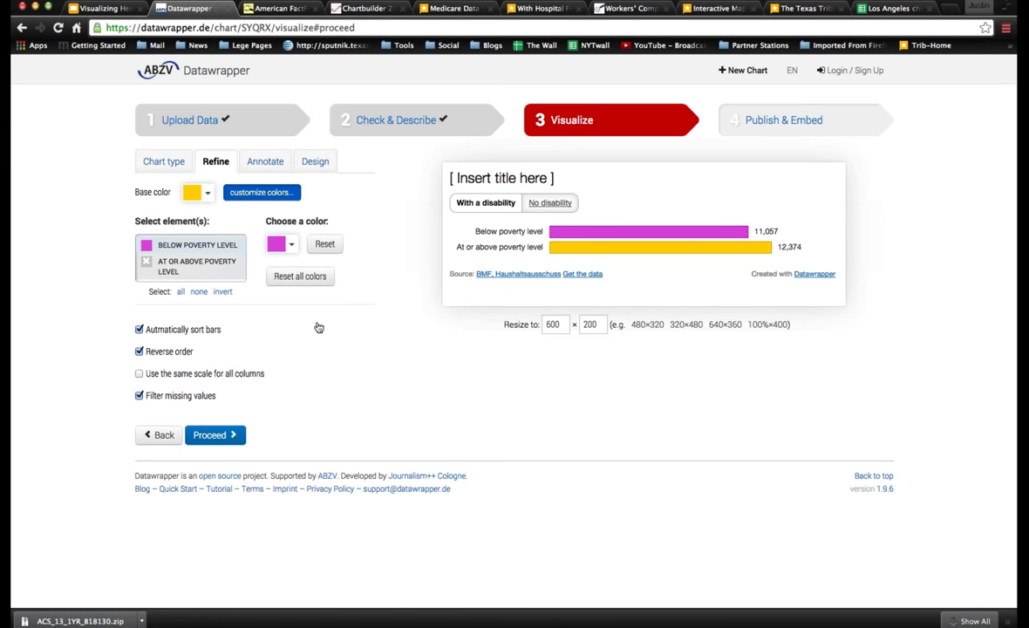
# Colour the At or above poverty level bar bright blue, keeping automatic sorting on
pyautogui.click(201, 260)
pyautogui.click(284, 248)
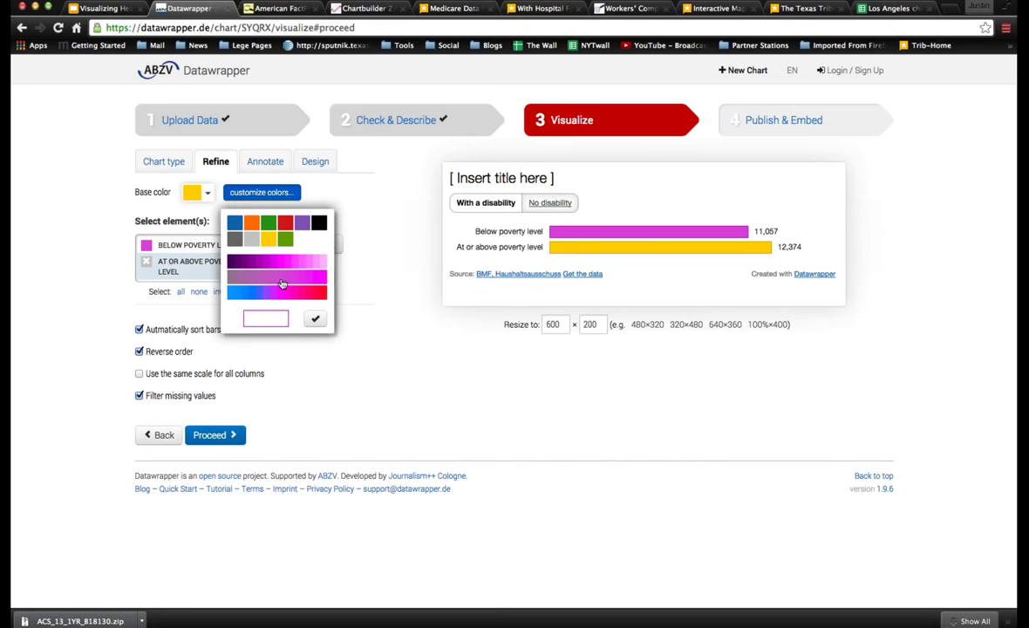
pyautogui.click(249, 299)
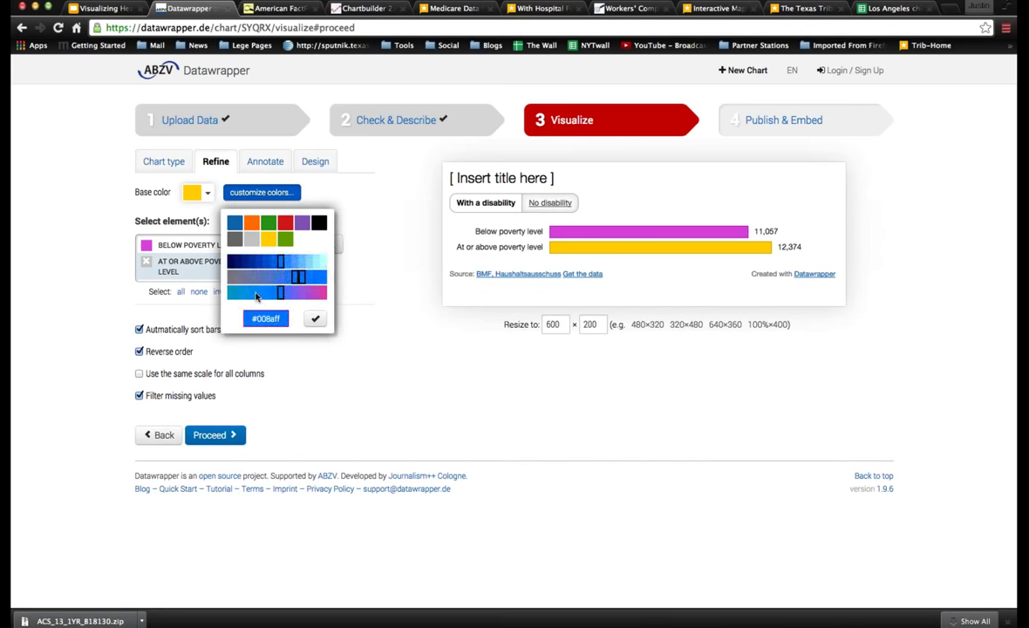
pyautogui.click(316, 319)
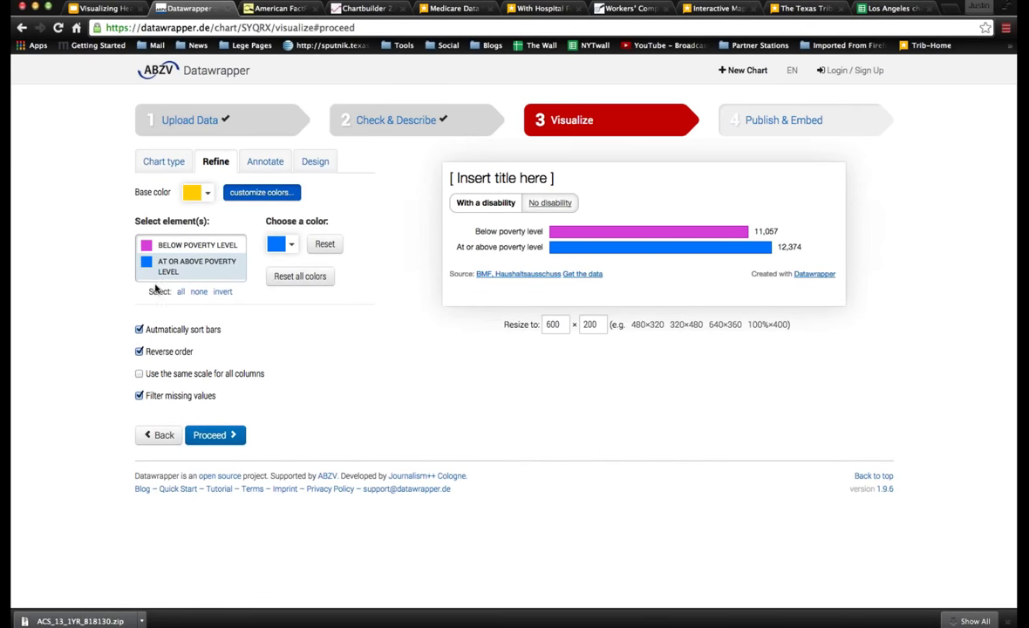
pyautogui.click(140, 329)
pyautogui.click(142, 330)
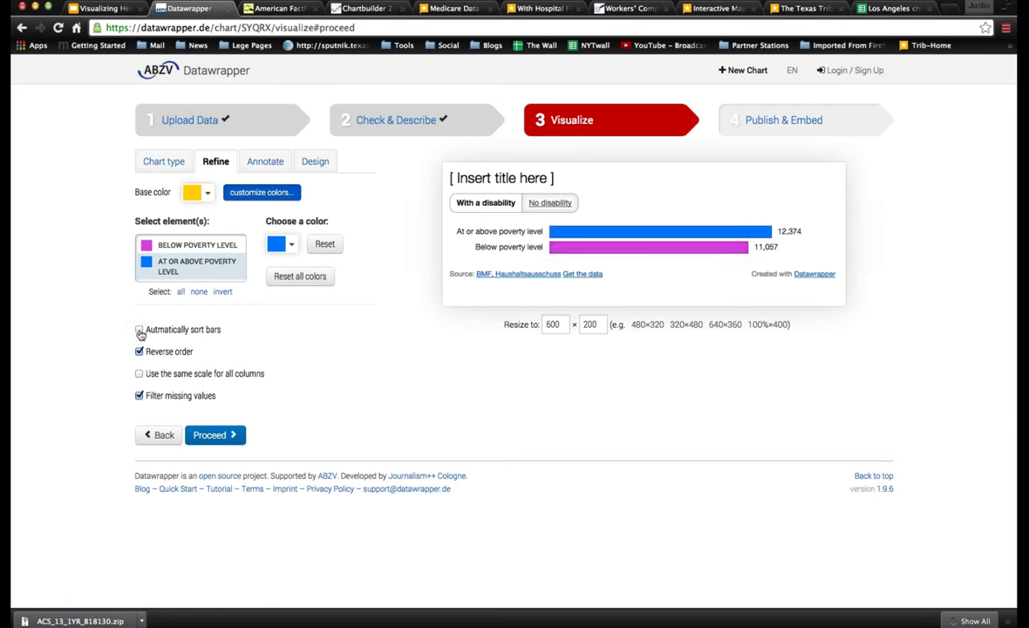
# Title the chart 'Here's our new title' and highlight the Below poverty level bar
pyautogui.click(260, 165)
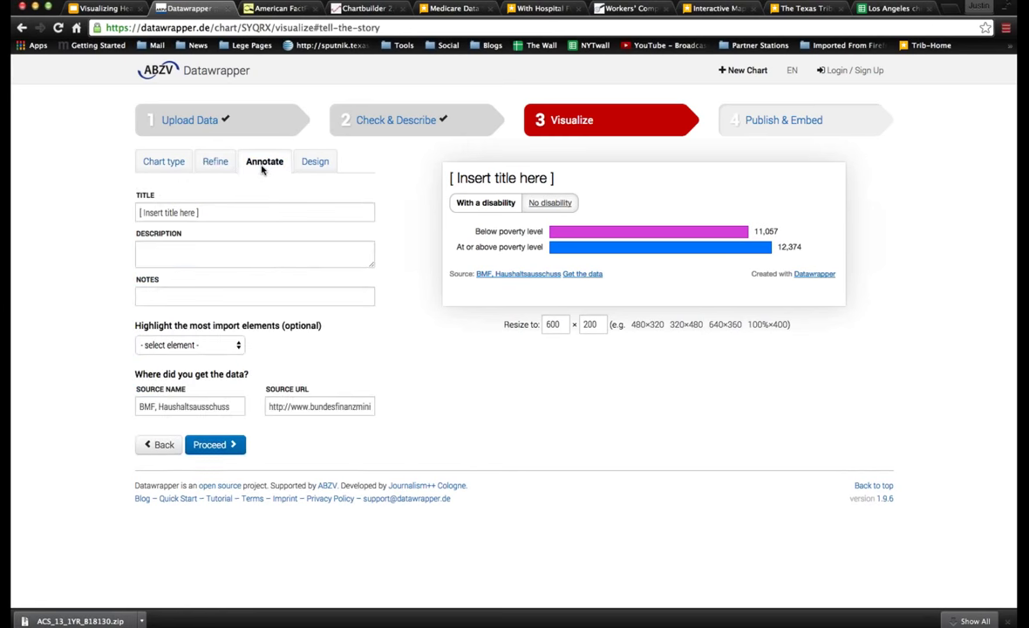
pyautogui.click(230, 210)
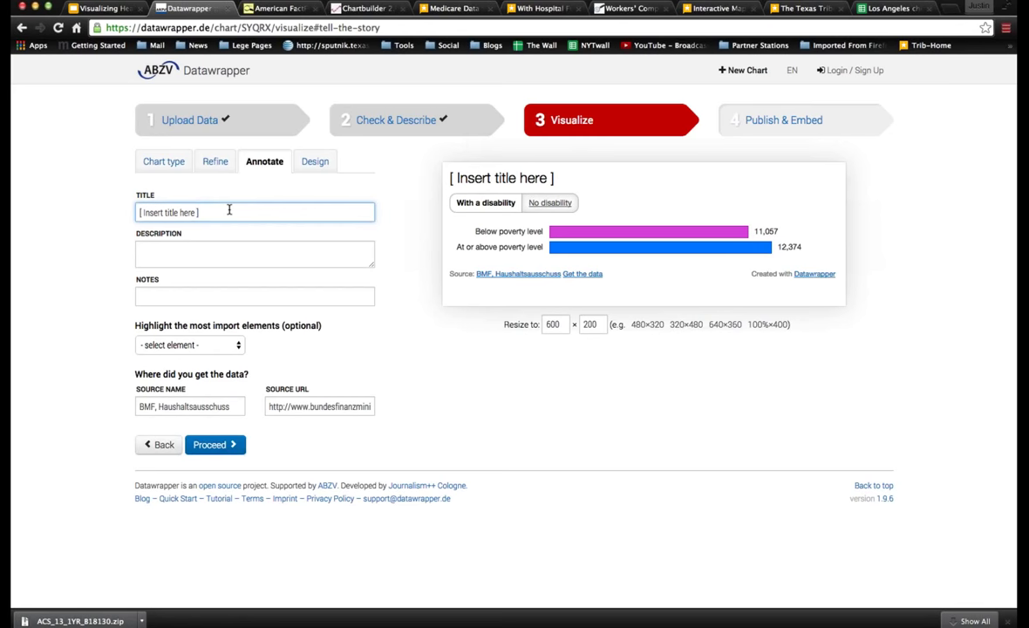
pyautogui.tripleClick(230, 211)
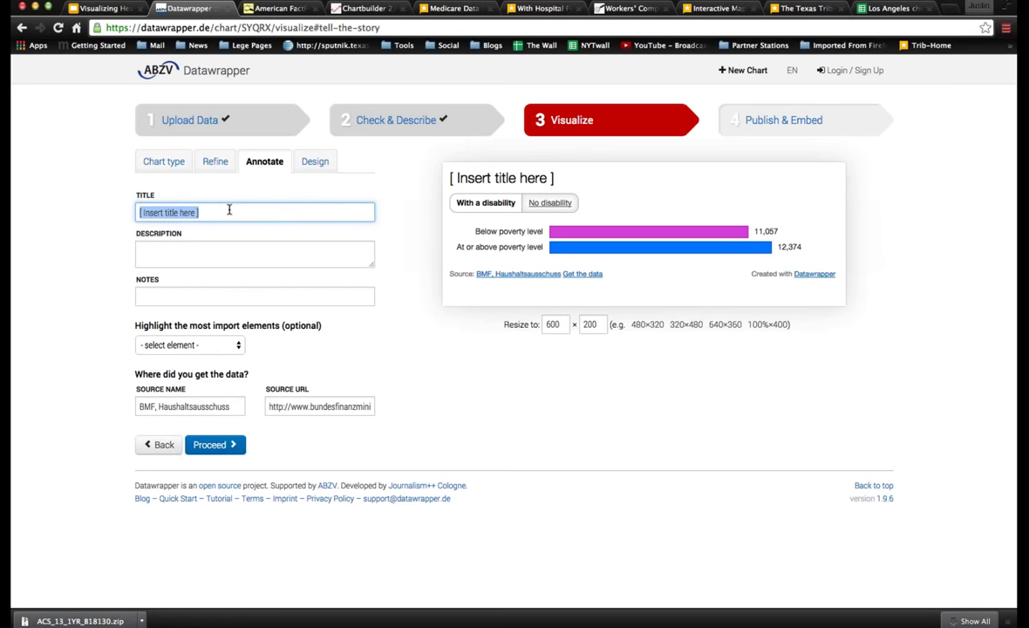
pyautogui.write("Here's our n")
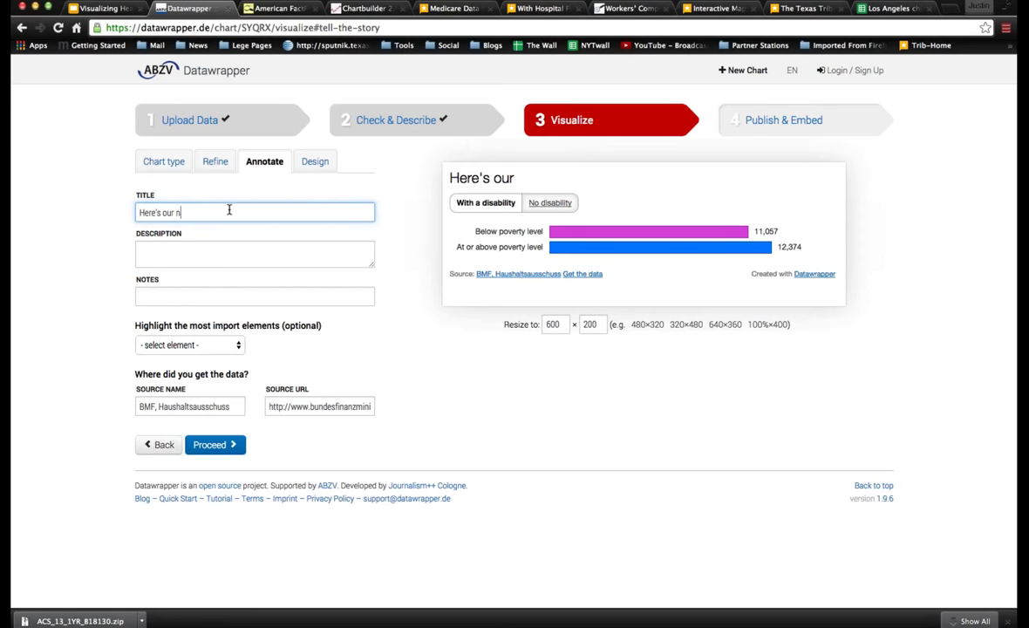
pyautogui.write('ew title')
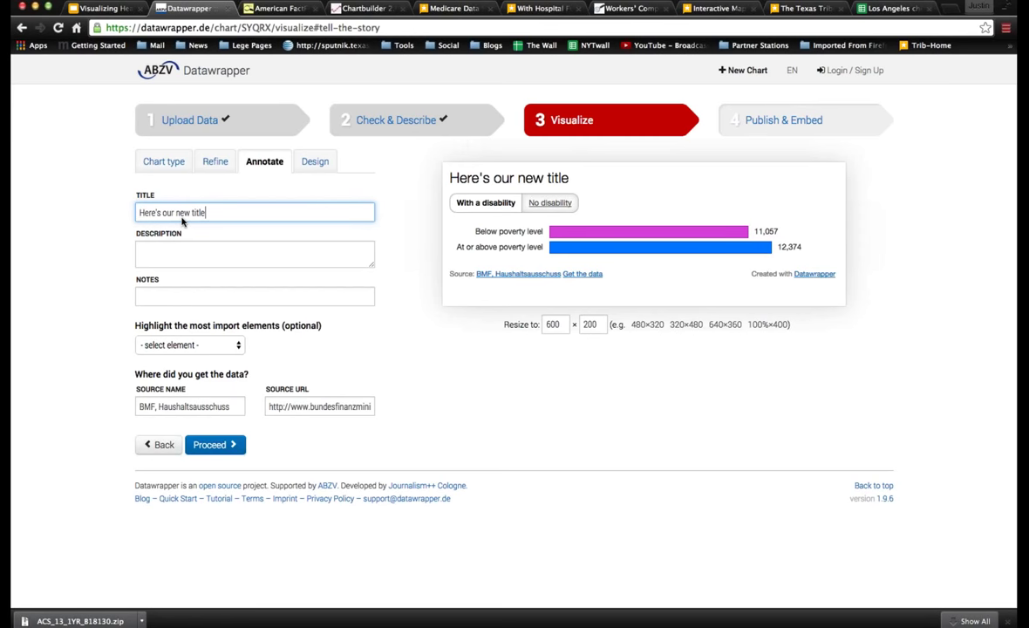
pyautogui.click(189, 345)
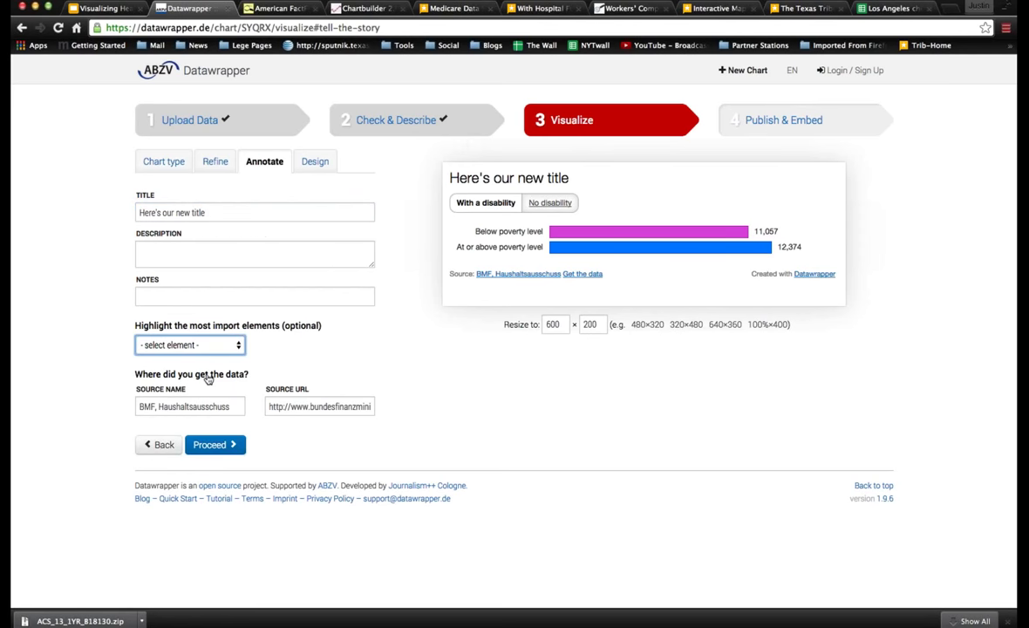
pyautogui.click(207, 378)
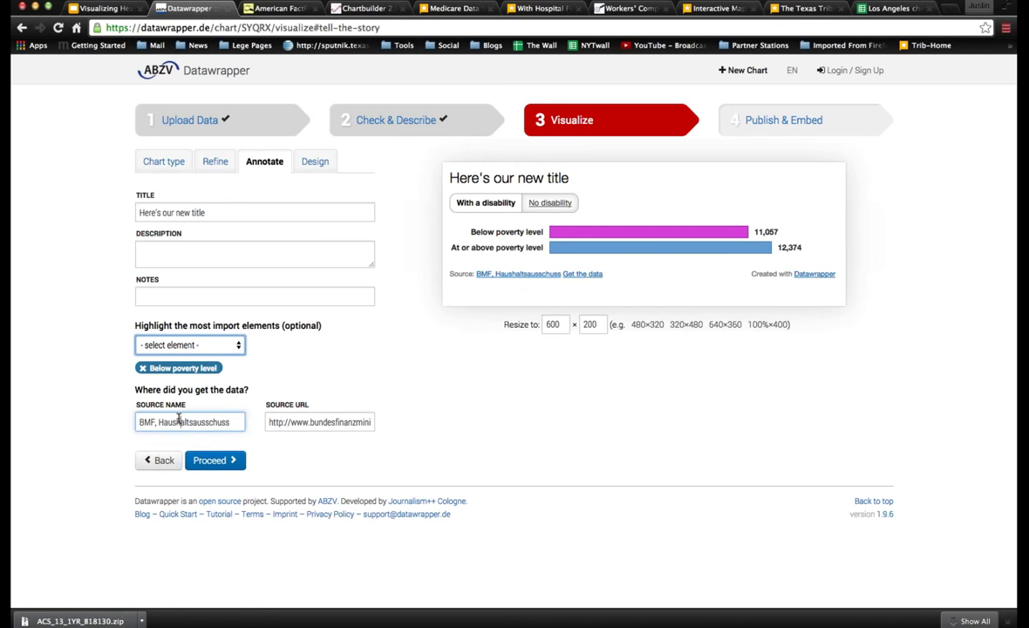
# Clear the old source and URL and name the source '2013 American Community Survey'
pyautogui.tripleClick(178, 421)
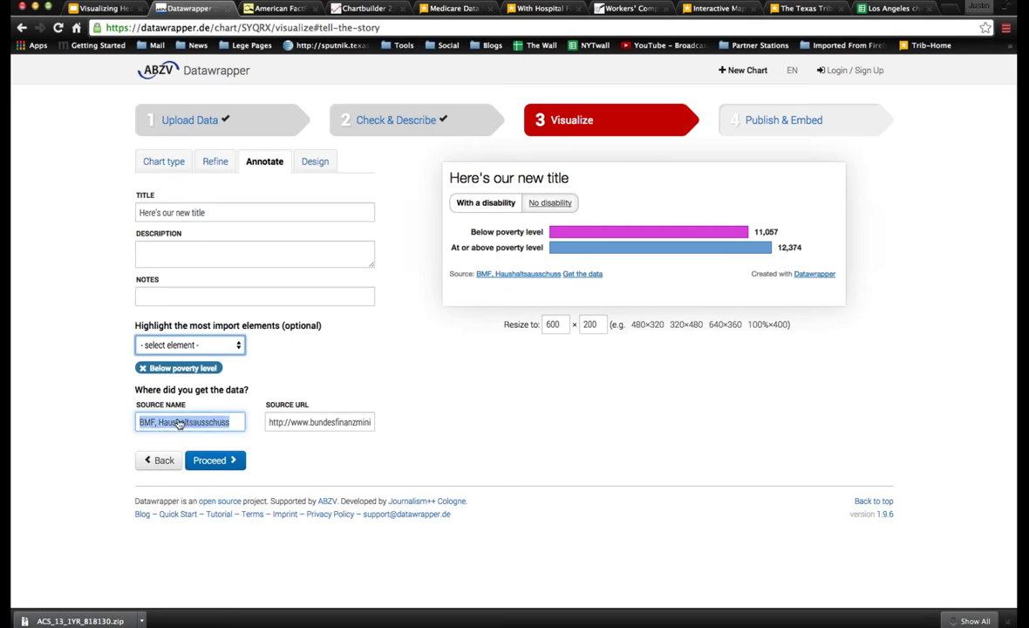
pyautogui.press('BackSpace')
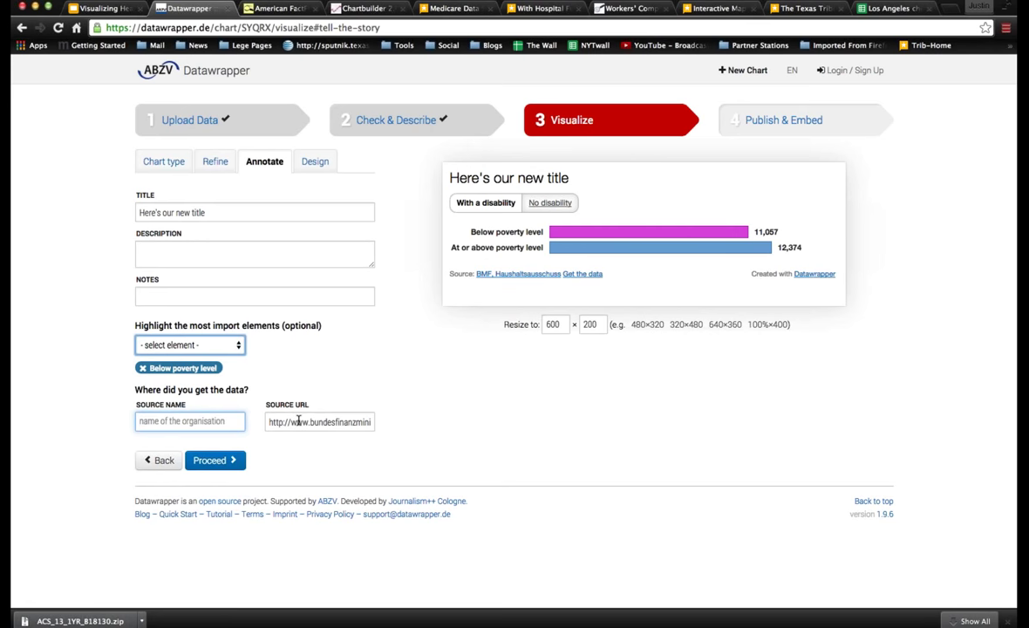
pyautogui.tripleClick(298, 421)
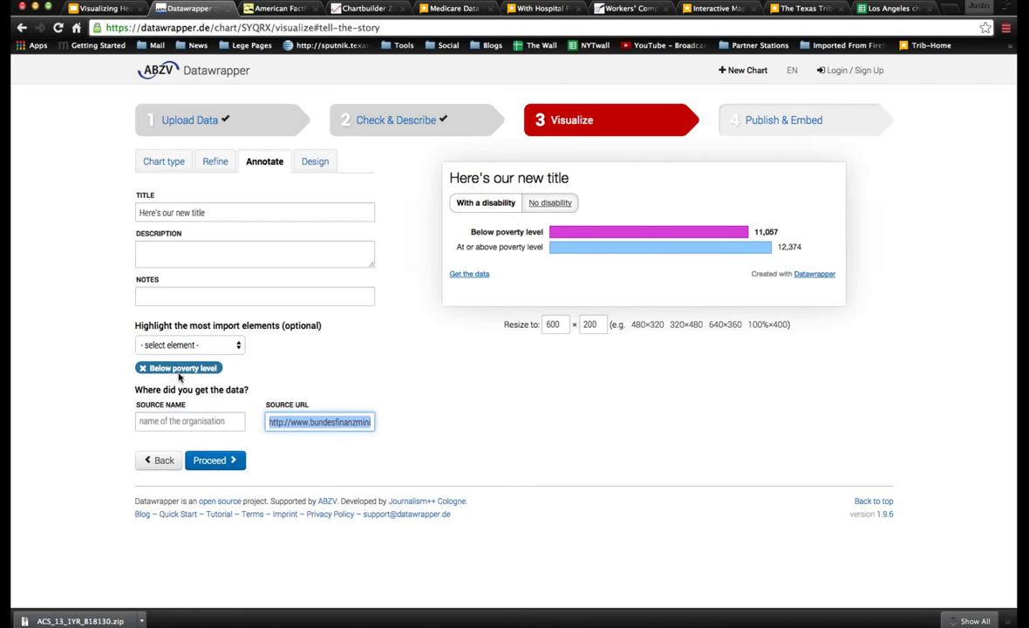
pyautogui.press('BackSpace')
pyautogui.hotkey('shift', 'Tab')
pyautogui.write('203')
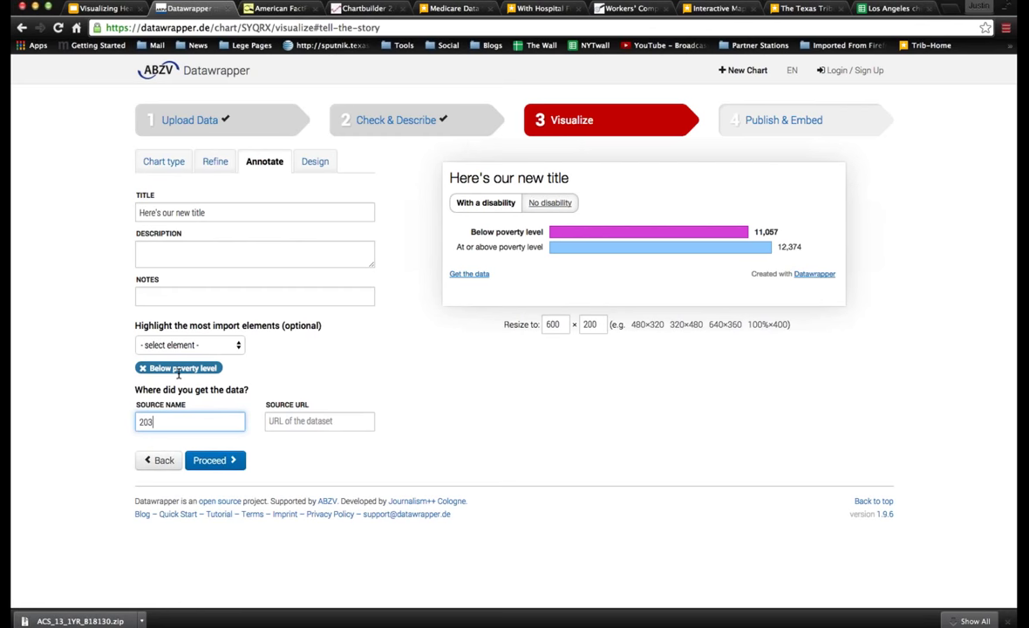
pyautogui.press('BackSpace')
pyautogui.write('13 American C')
pyautogui.write('ommunity Survey')
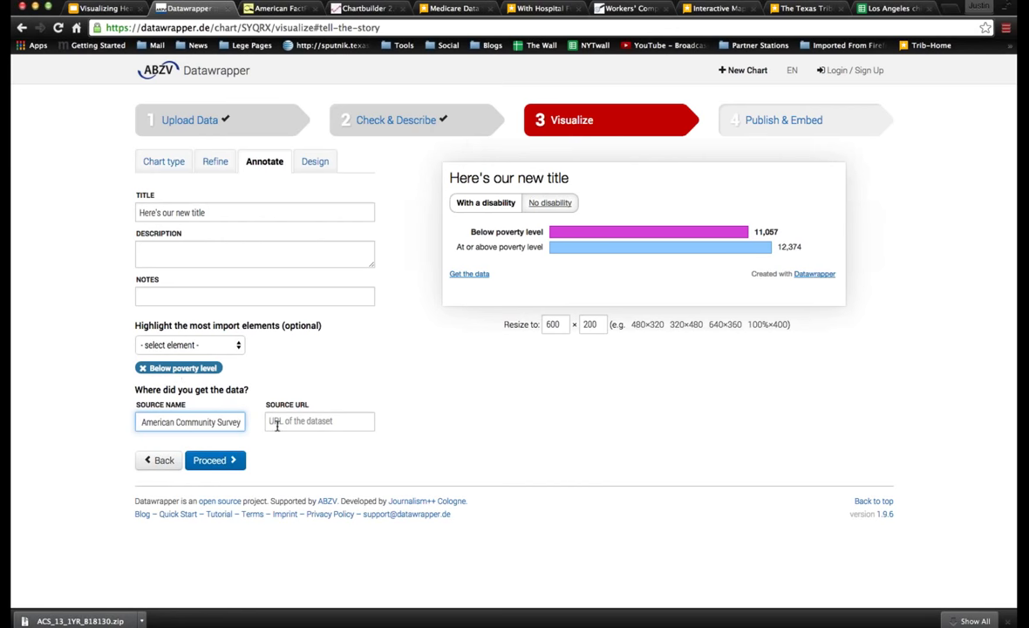
pyautogui.press('Tab')
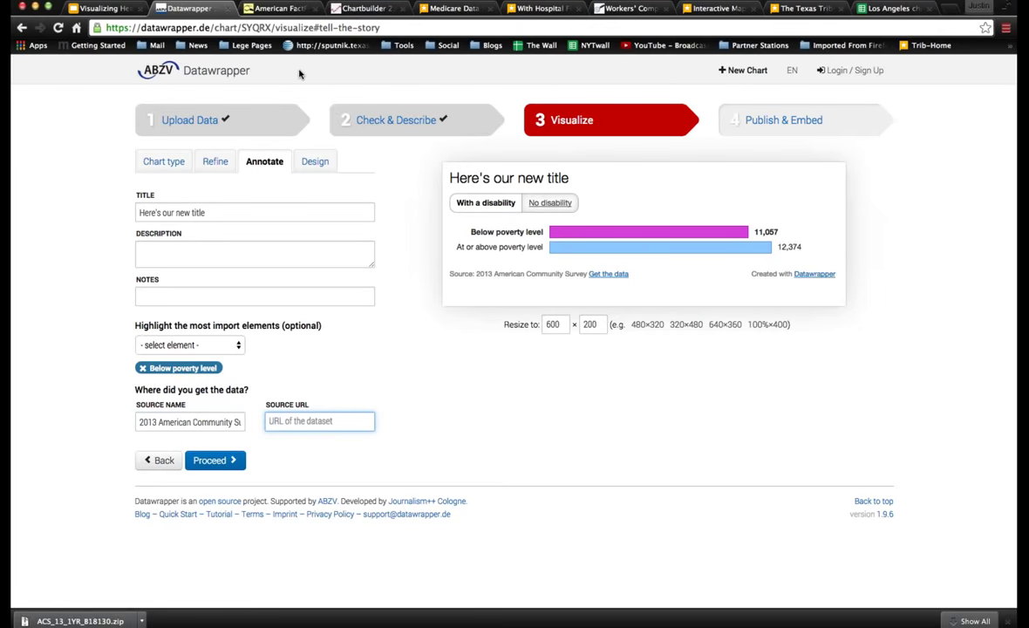
# Paste the FactFinder table address as the source link and continue to the design step
pyautogui.click(276, 8)
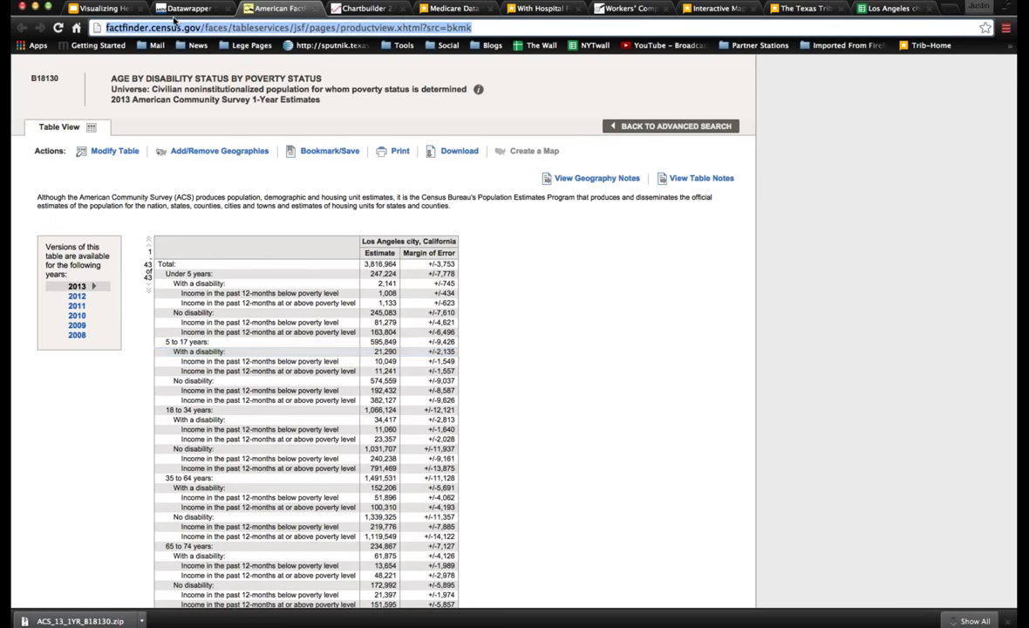
pyautogui.click(174, 8)
pyautogui.click(336, 418)
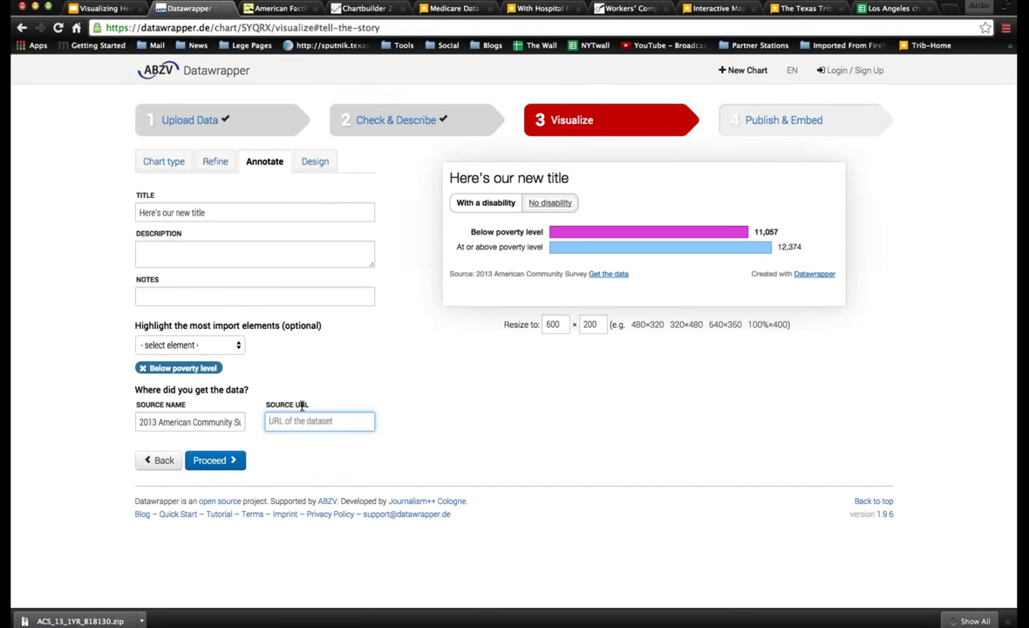
pyautogui.write('http://factfinder.census.gov/faces/tableservices/jsf/pages/productview.xhtml?src=bkmk')
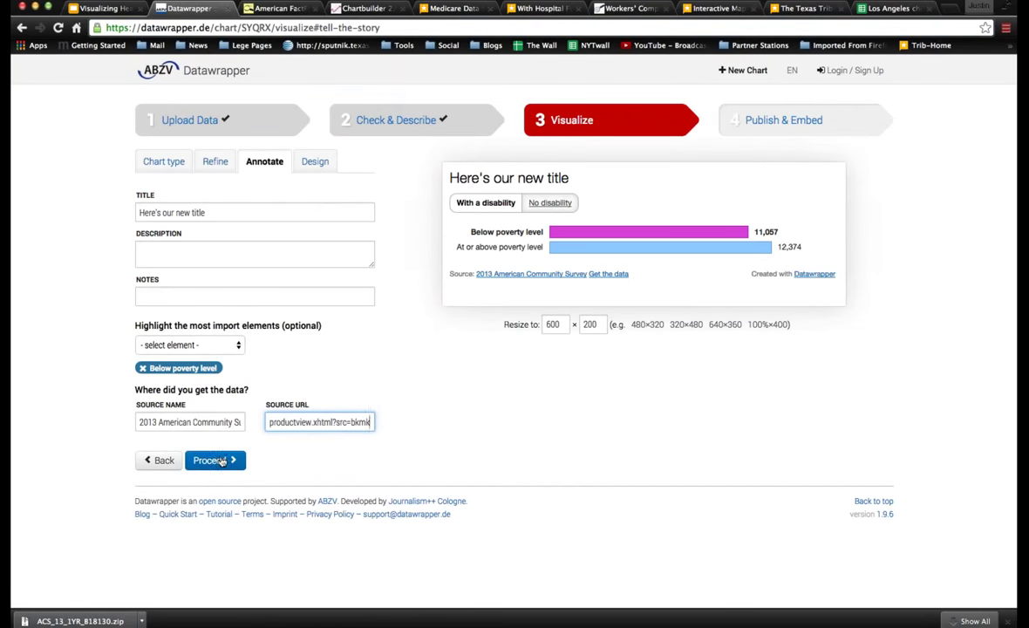
pyautogui.click(209, 459)
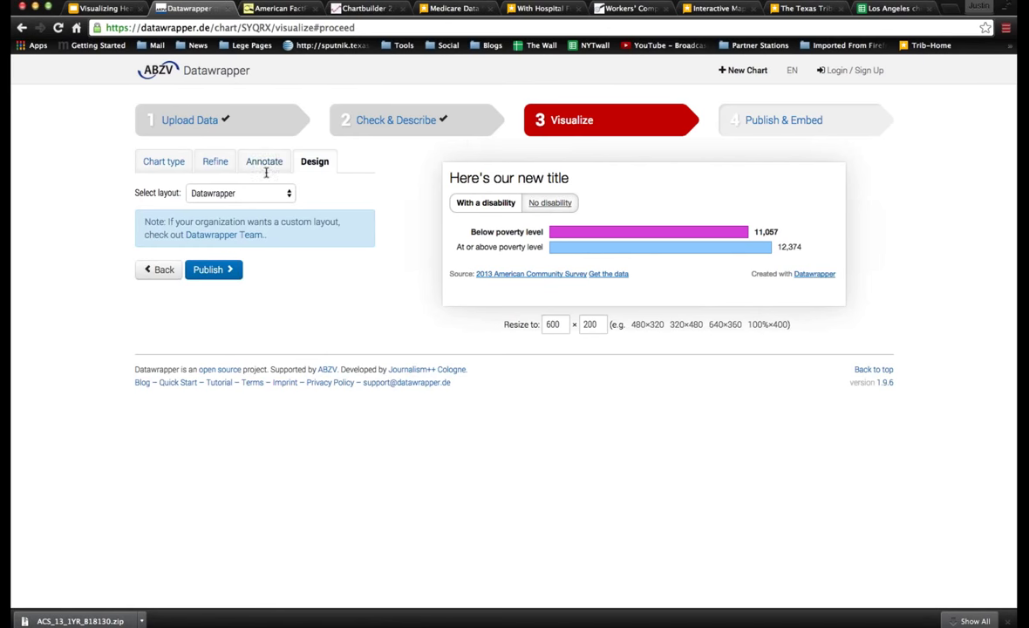
# Publish the disability-by-poverty bar chart, then begin a new graphic
pyautogui.click(209, 270)
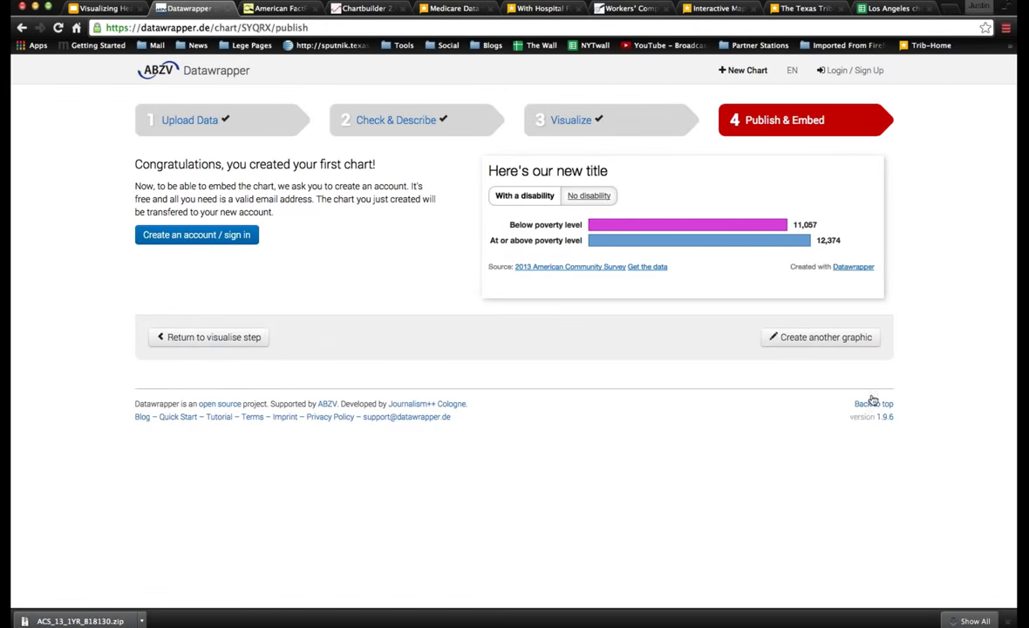
pyautogui.click(789, 341)
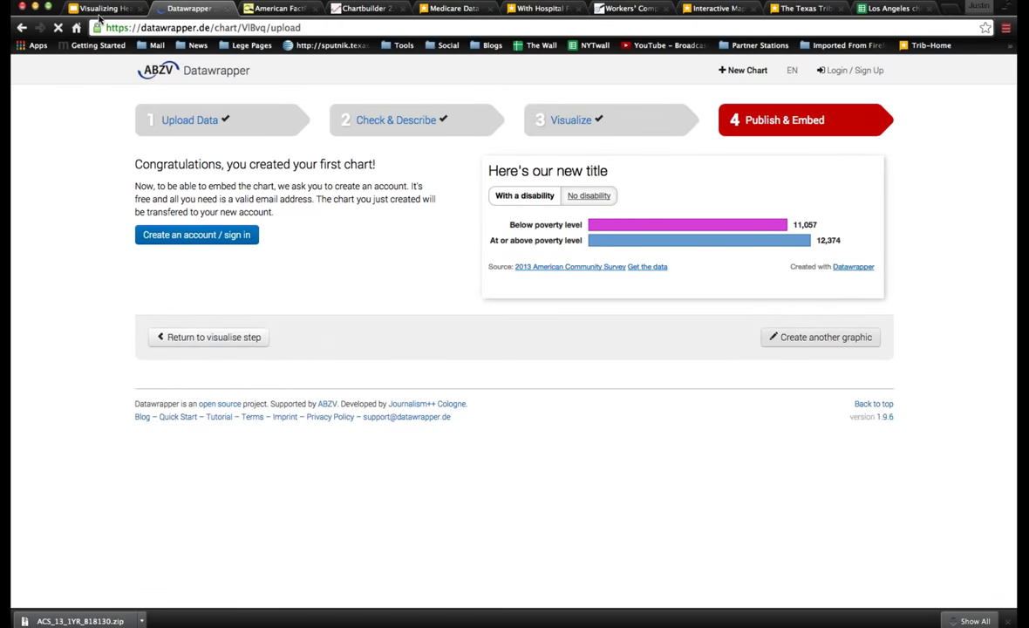
# Advance the presentation to the Test different layouts slide
pyautogui.click(100, 9)
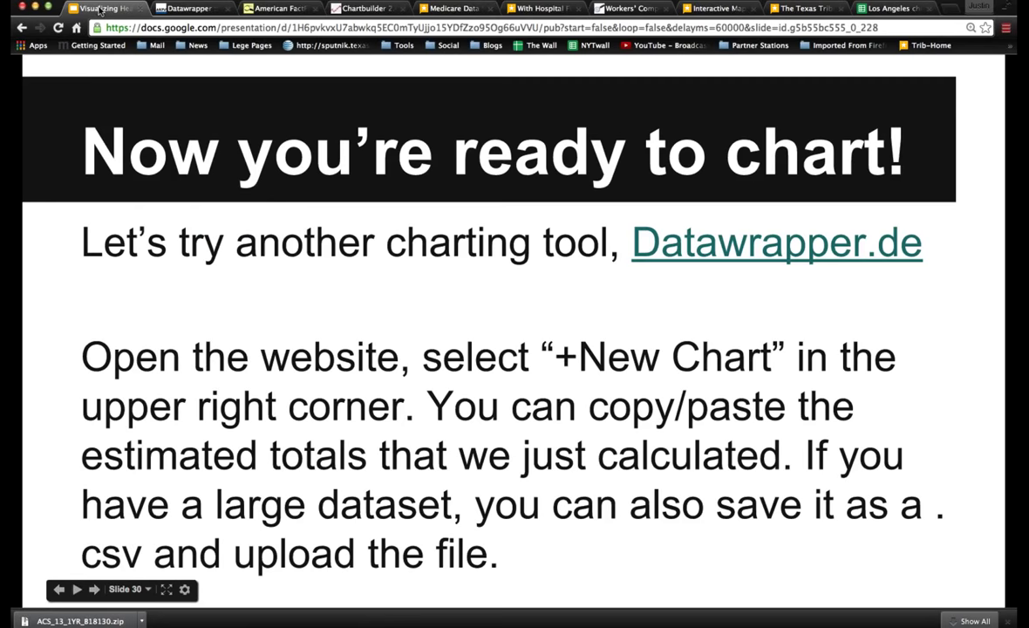
pyautogui.press('Right')
pyautogui.press('Right')
pyautogui.press('Right')
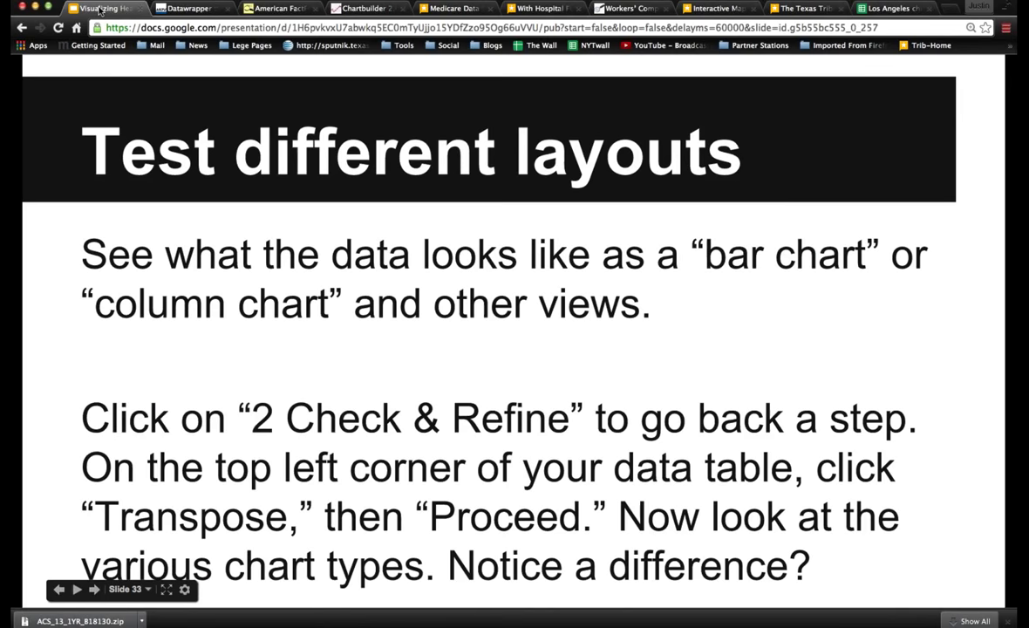
pyautogui.press('Right')
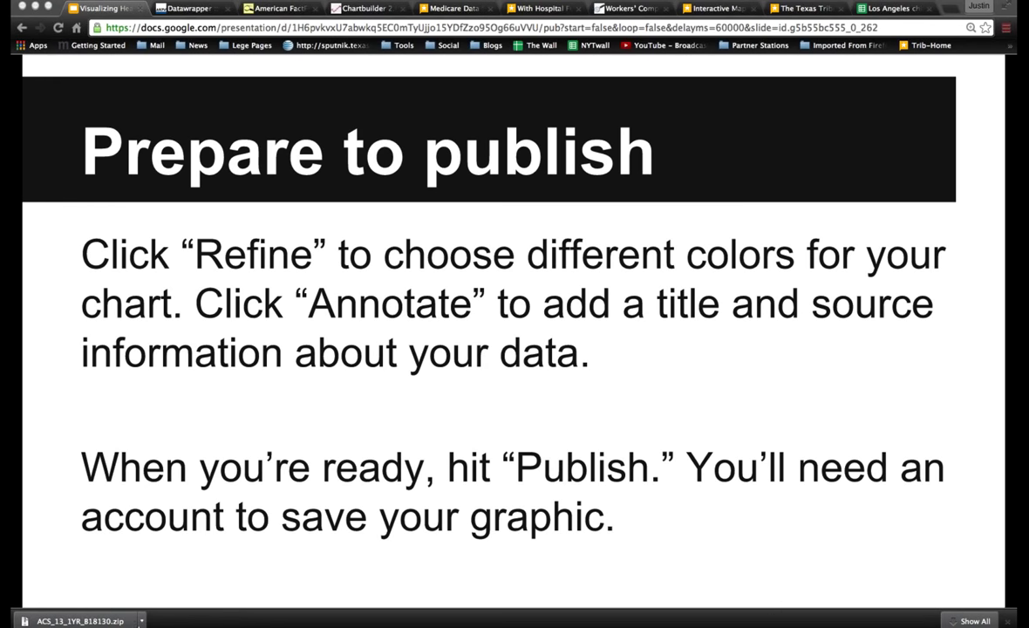
# Jump back to slide 1, Visualizing Health Data, from the slide list
pyautogui.moveTo(142, 568)
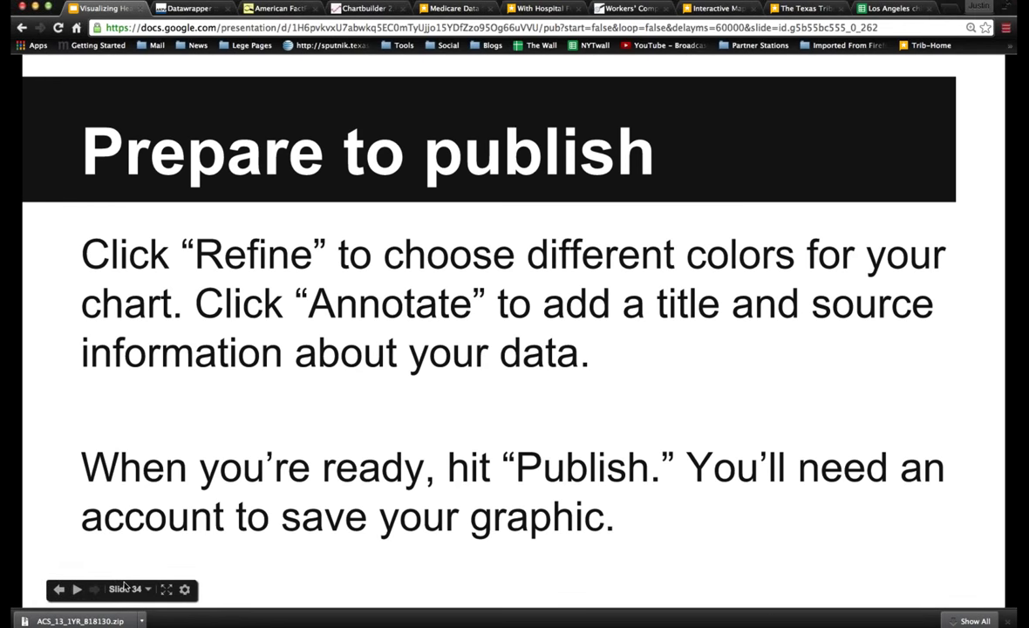
pyautogui.click(133, 588)
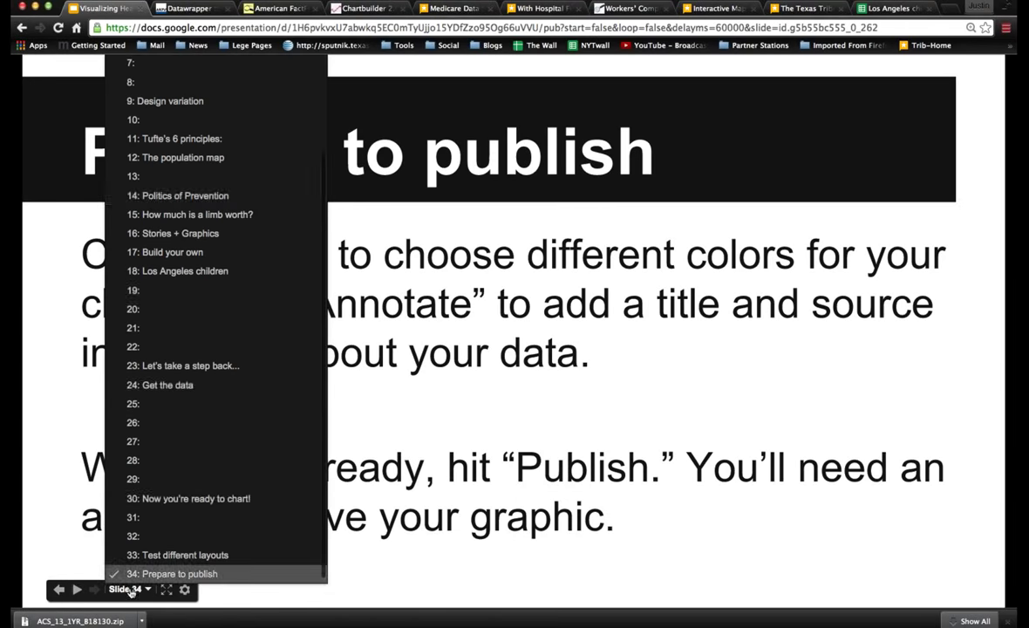
pyautogui.scroll(3, 152, 187)
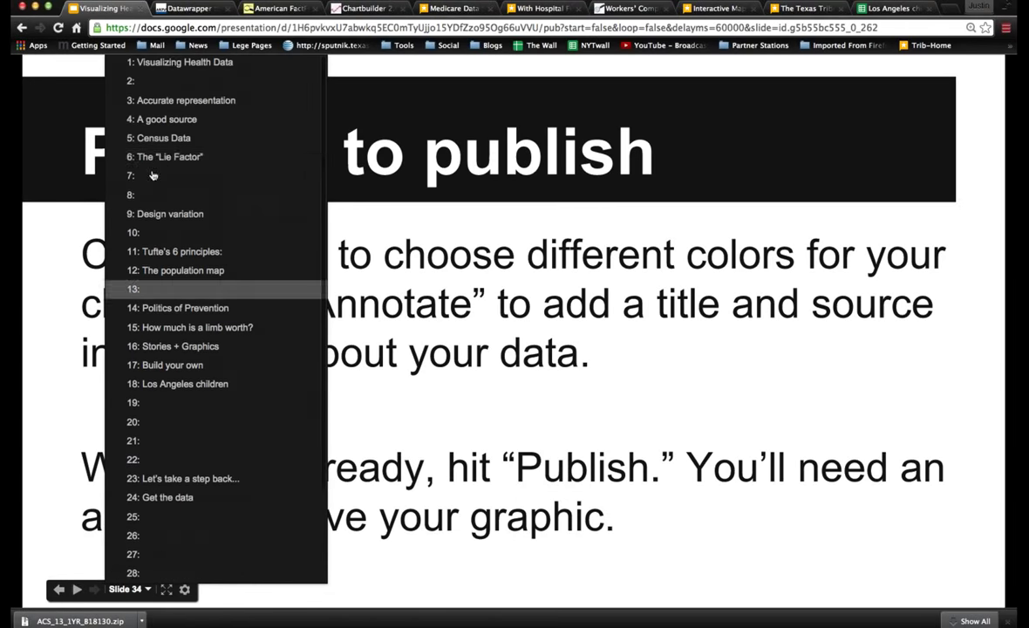
pyautogui.click(175, 62)
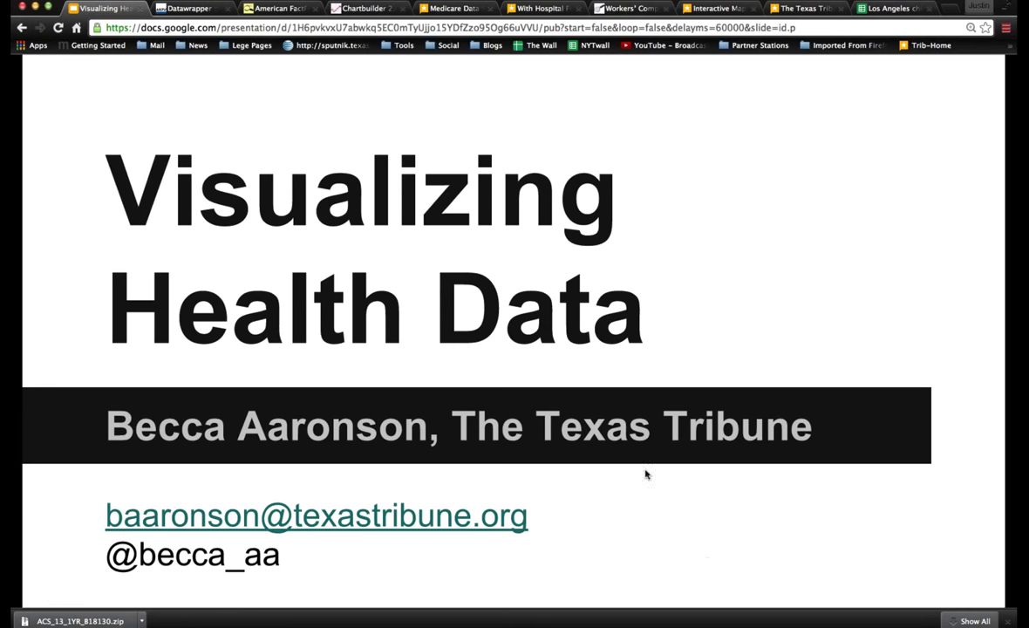
# Go from table B18130 back to the Advanced Search results for Los Angeles city, California
pyautogui.click(273, 8)
pyautogui.scroll(-2, 317, 223)
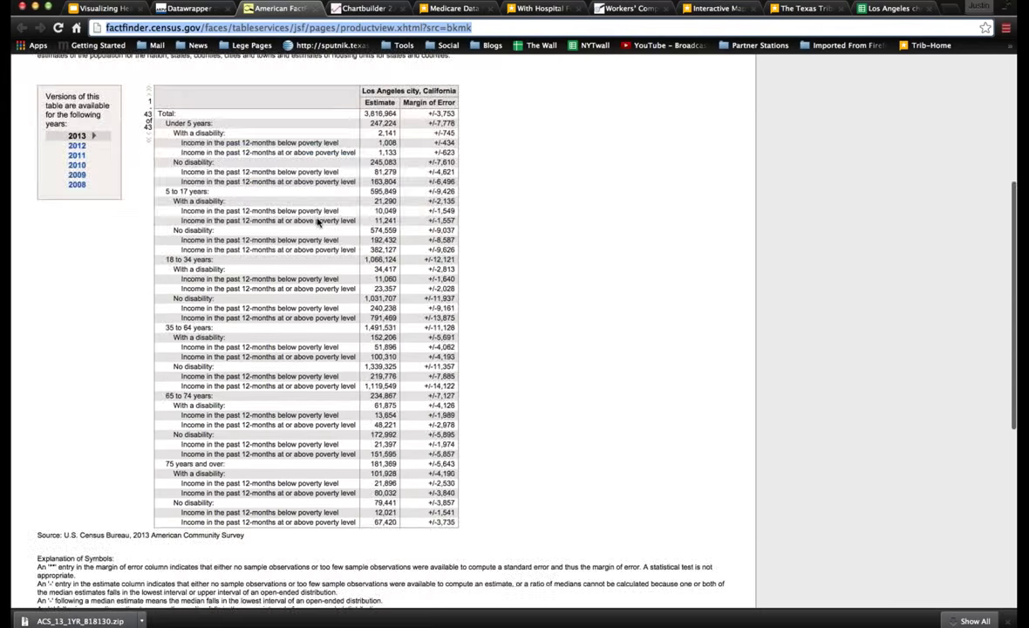
pyautogui.scroll(5, 253, 218)
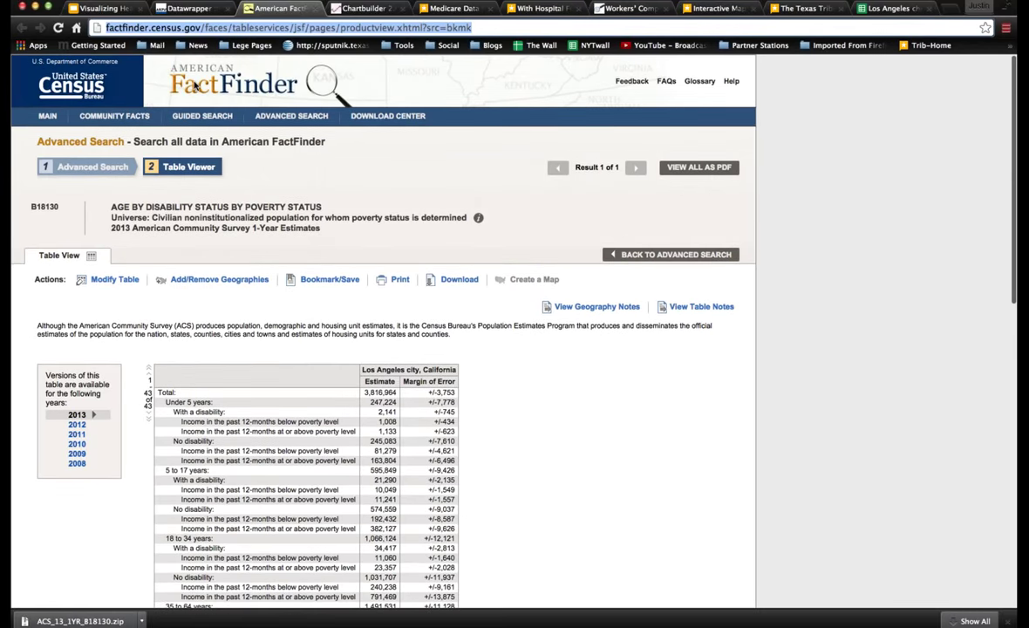
pyautogui.click(164, 79)
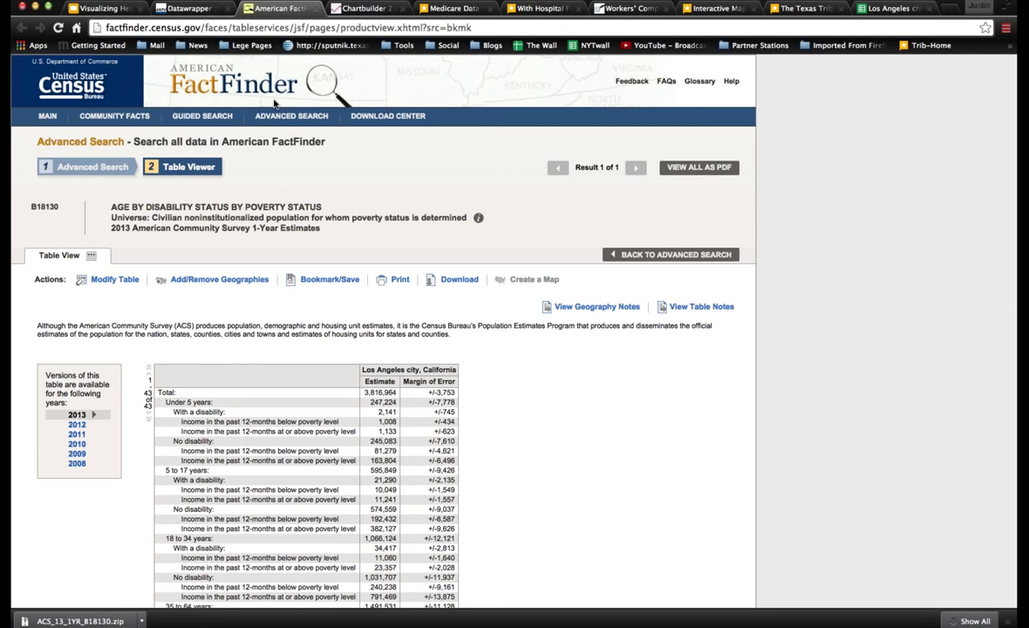
pyautogui.click(86, 166)
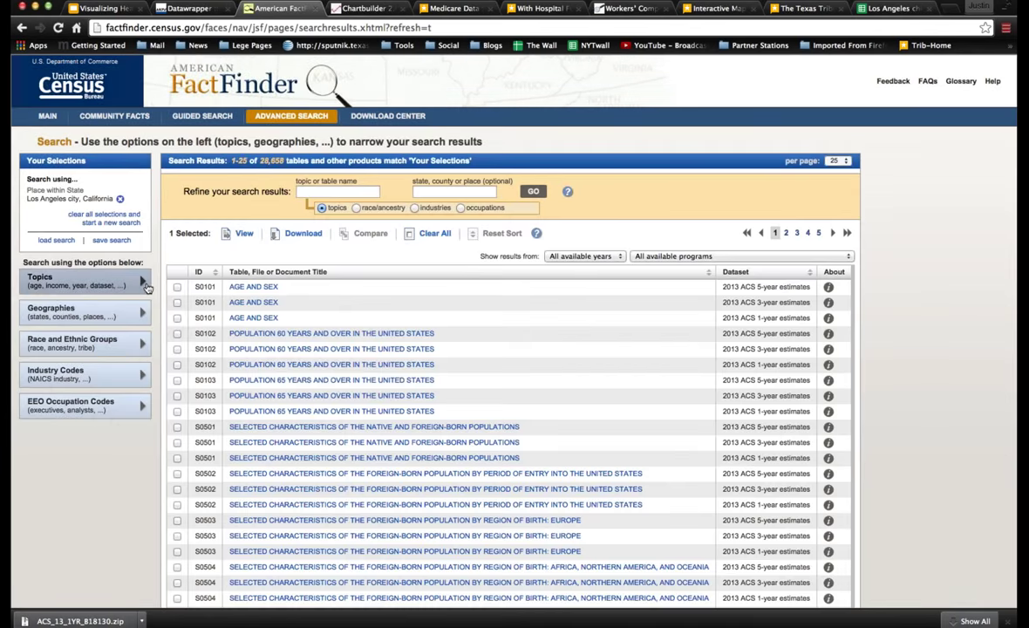
# Browse the People subtopics in the Topics list, close it, and return to the slides
pyautogui.click(138, 284)
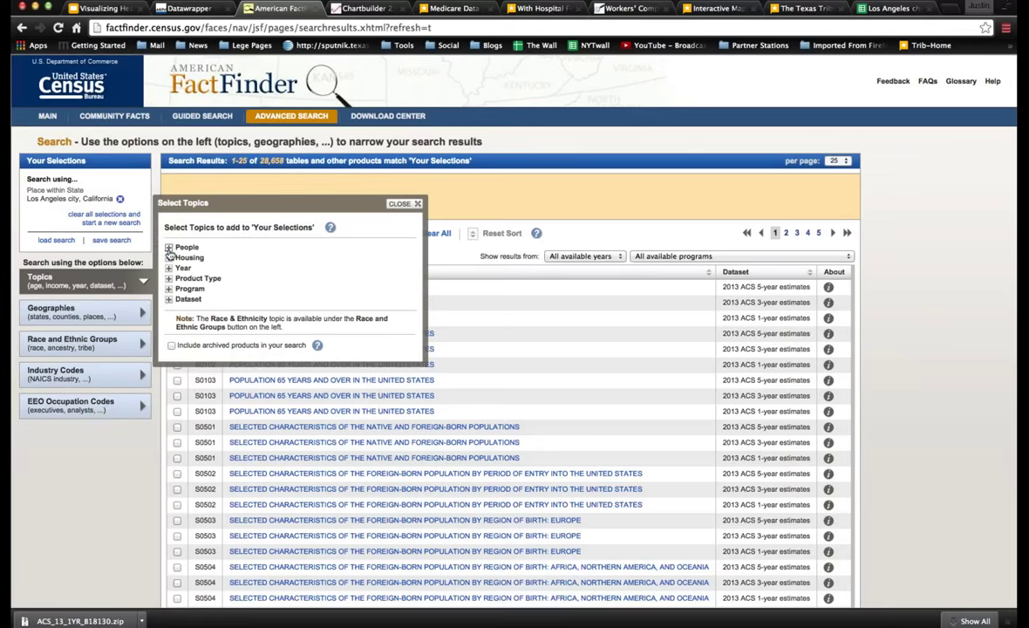
pyautogui.click(170, 247)
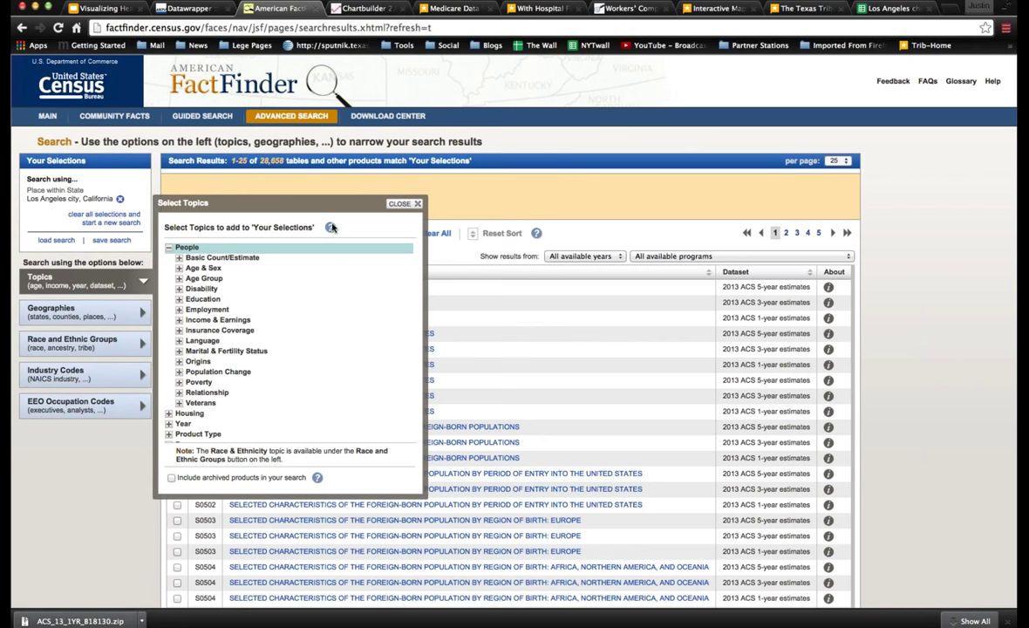
pyautogui.click(403, 204)
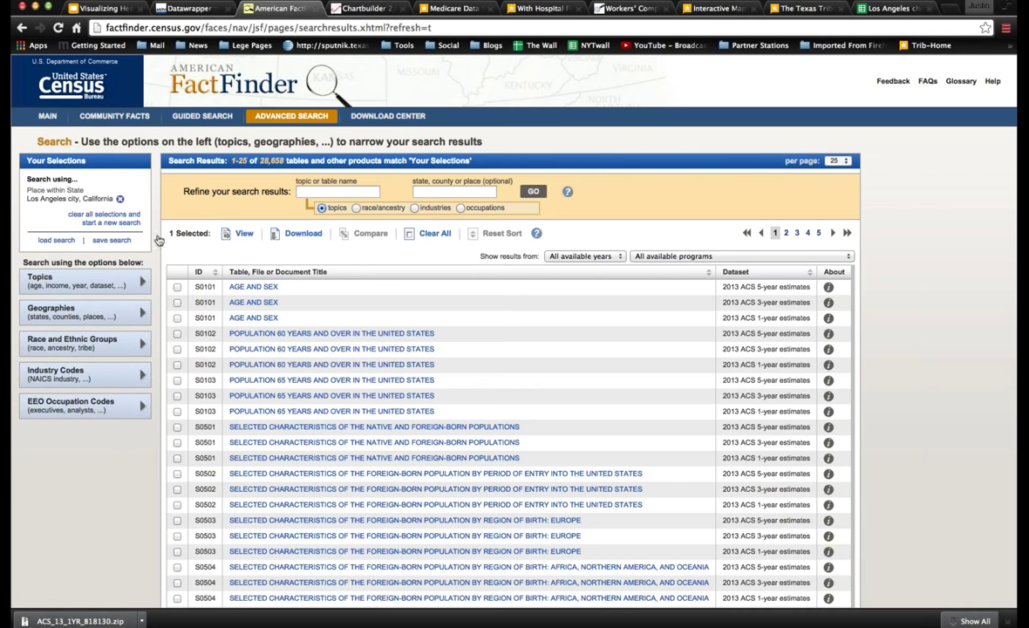
pyautogui.click(102, 9)
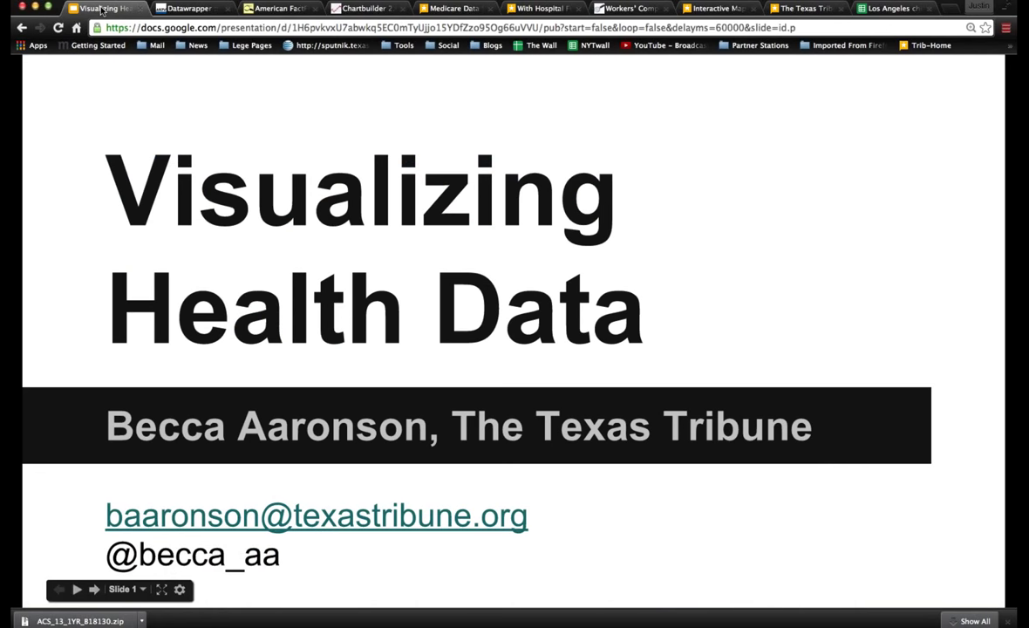